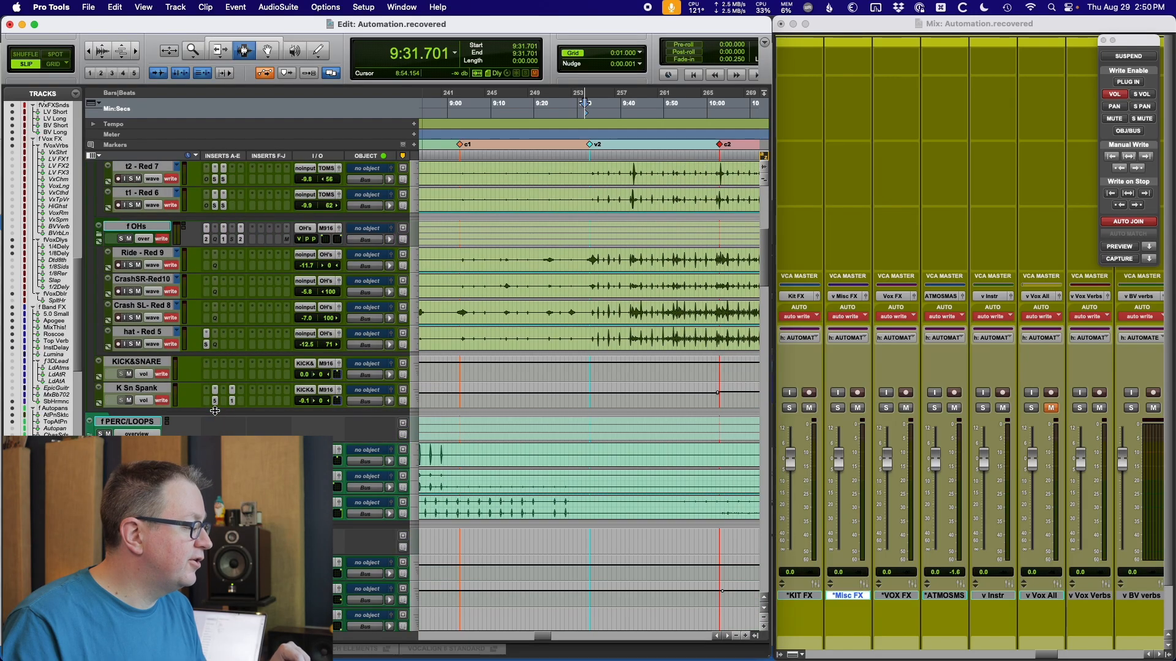
# Step: Play briefly from 9:31.701 with the session's tracks in write mode to record their starting volume automation
pyautogui.scroll(-20, 214, 414)
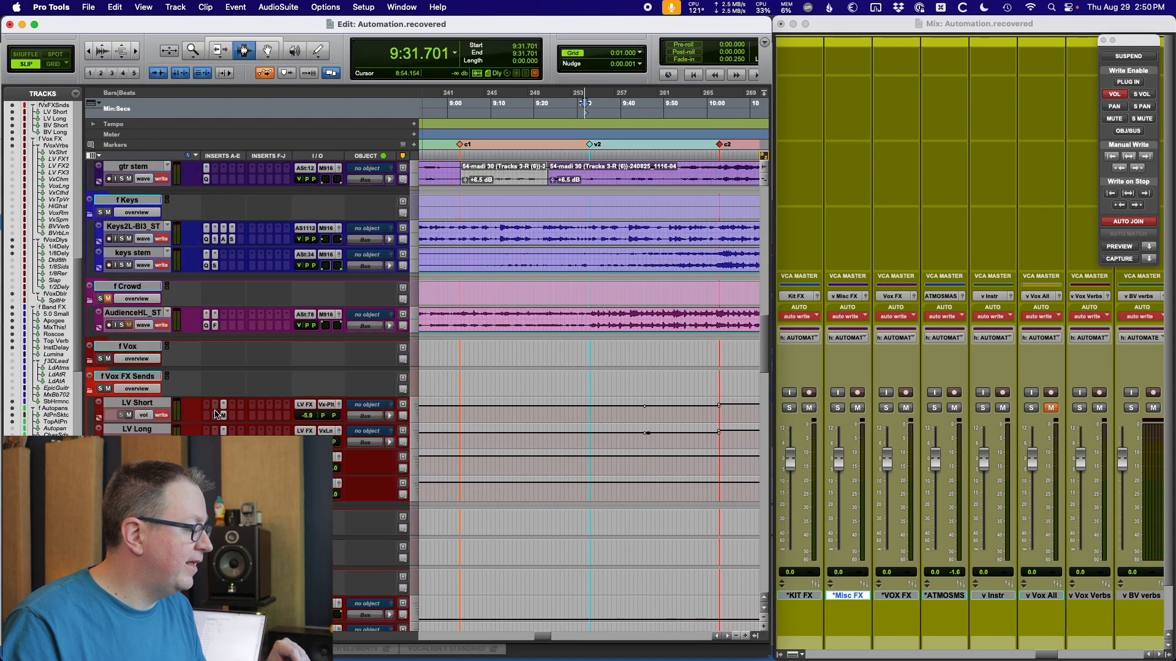
pyautogui.scroll(-15, 214, 414)
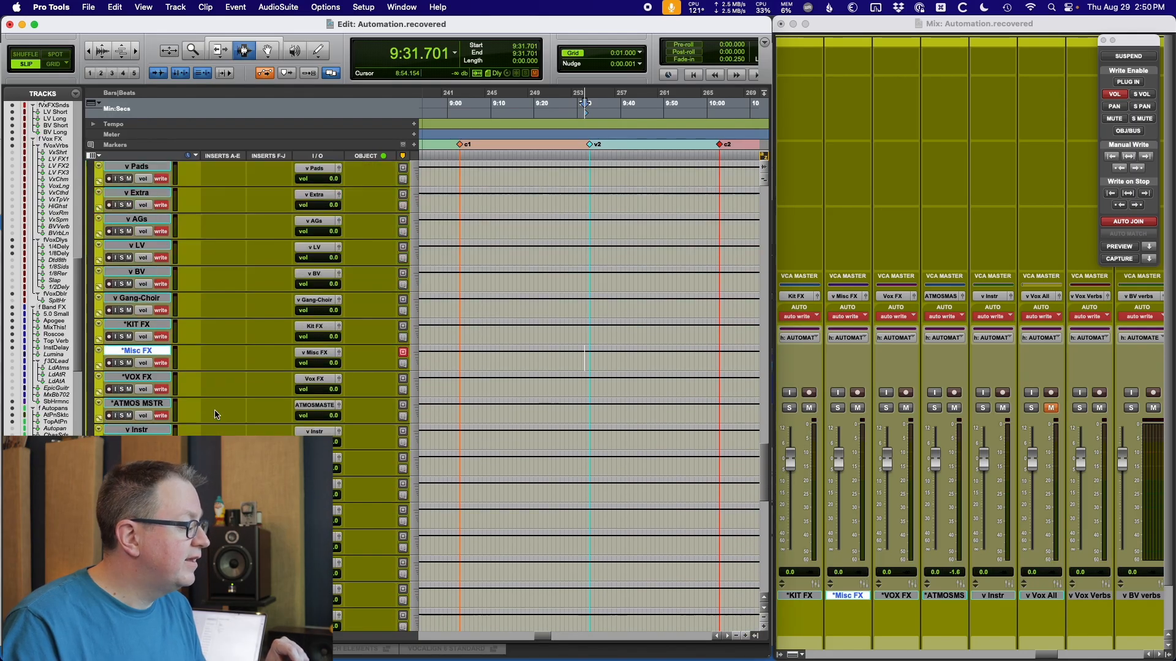
pyautogui.scroll(5, 216, 411)
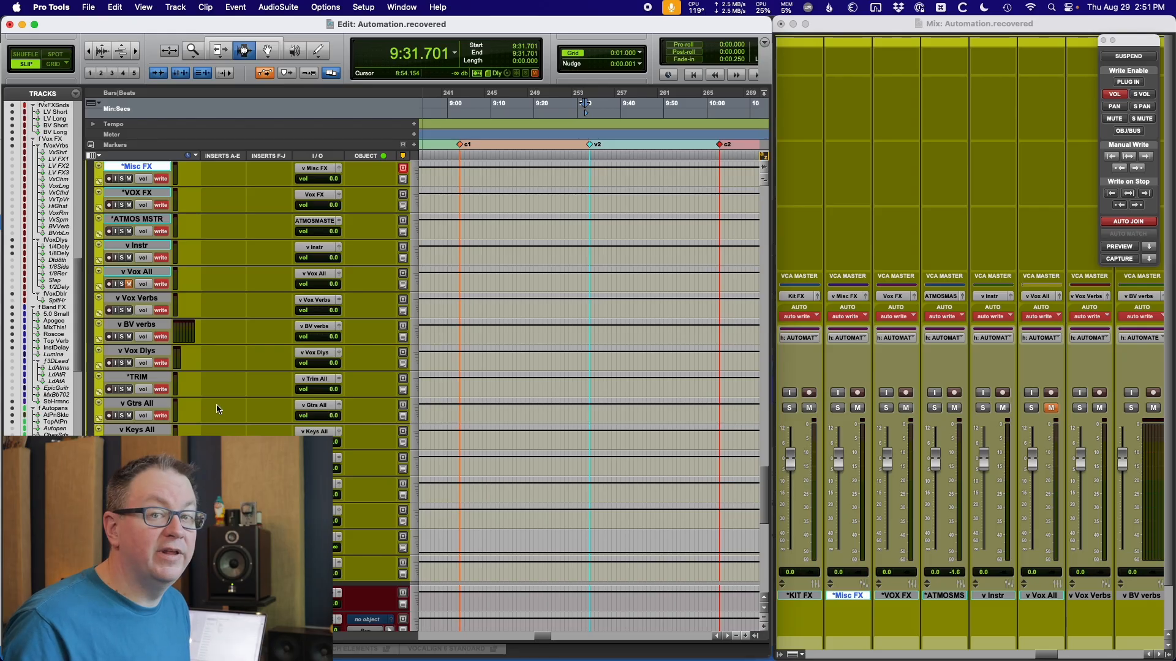
pyautogui.press('space')
pyautogui.press('space')
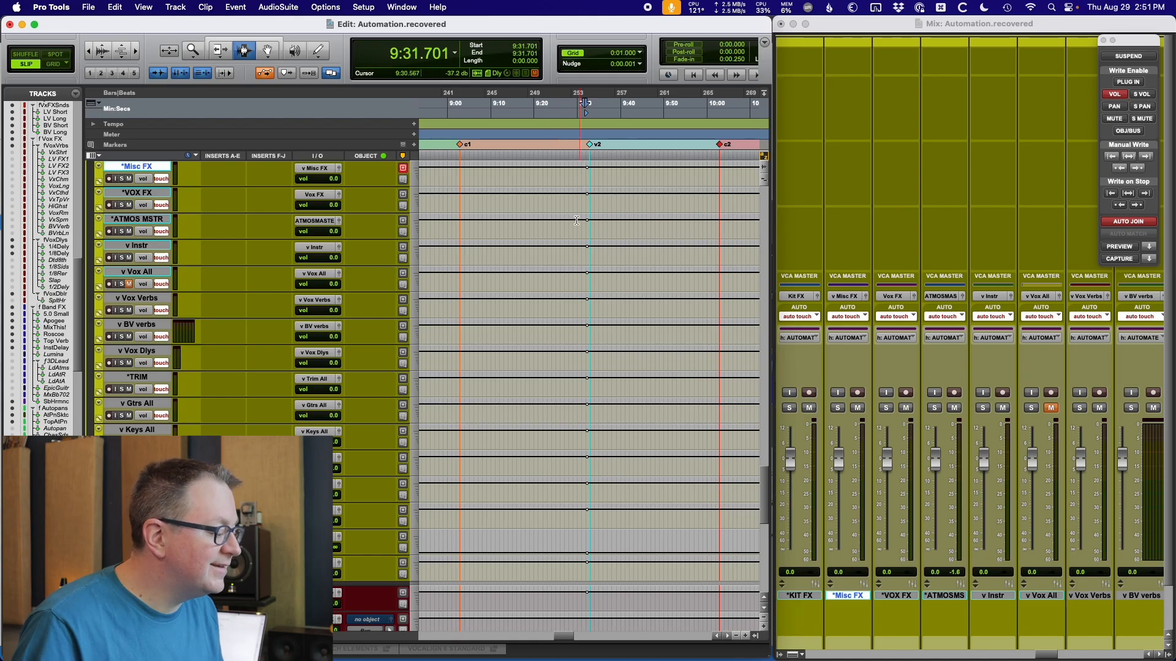
# Step: Switch all tracks to latch automation and turn on writing to the end when playback stops, with Preview enabled
pyautogui.scroll(-3, 561, 290)
pyautogui.scroll(-15, 561, 289)
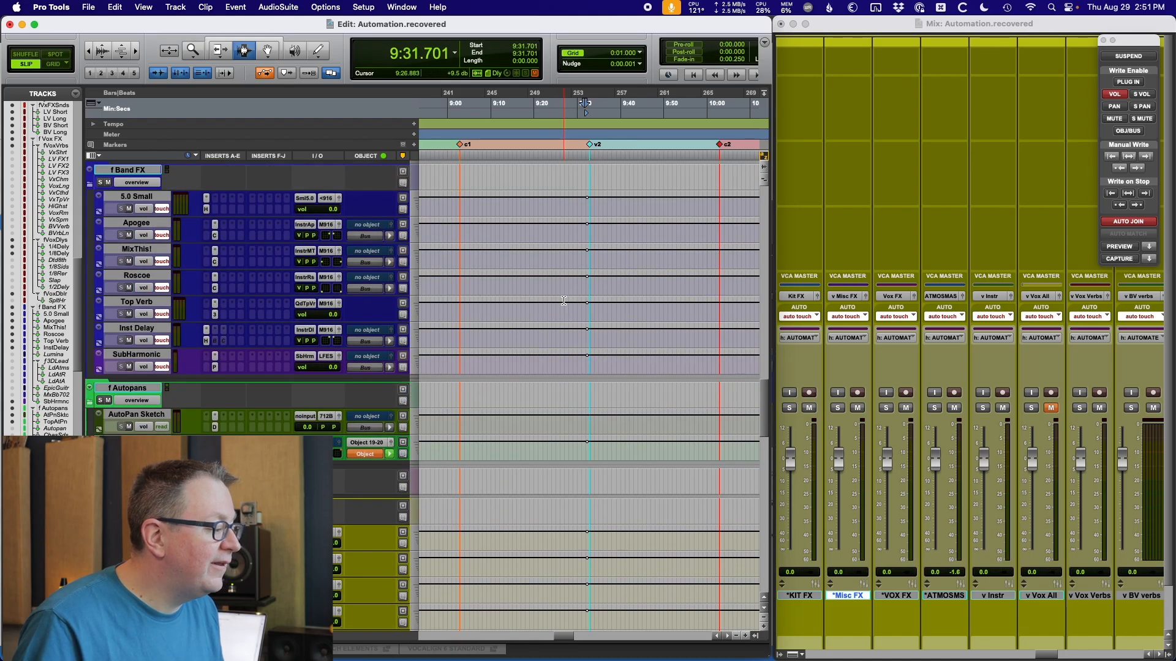
pyautogui.scroll(20, 563, 301)
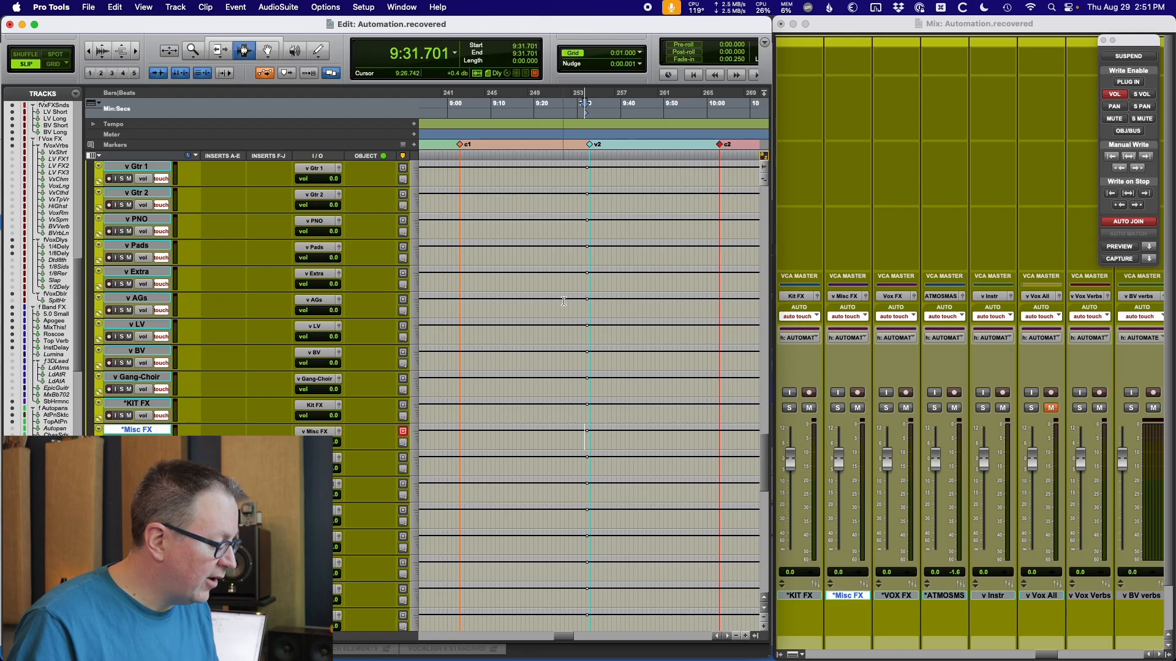
pyautogui.scroll(2, 564, 301)
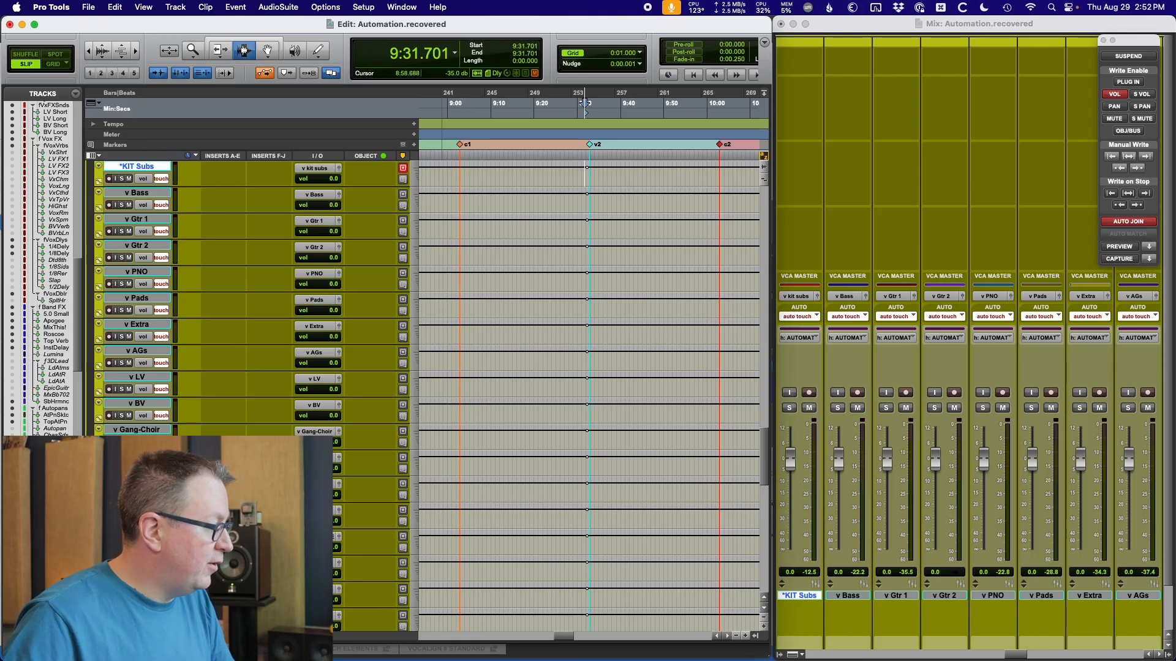
pyautogui.press('ctrl+shift+super+l')
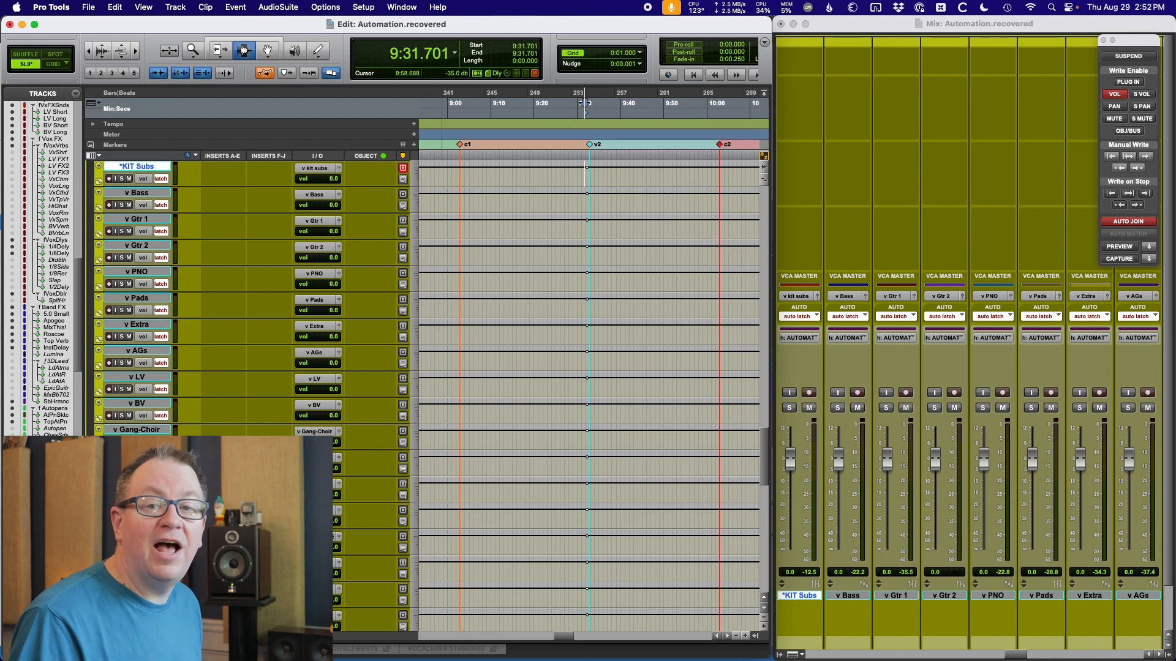
pyautogui.click(1145, 194)
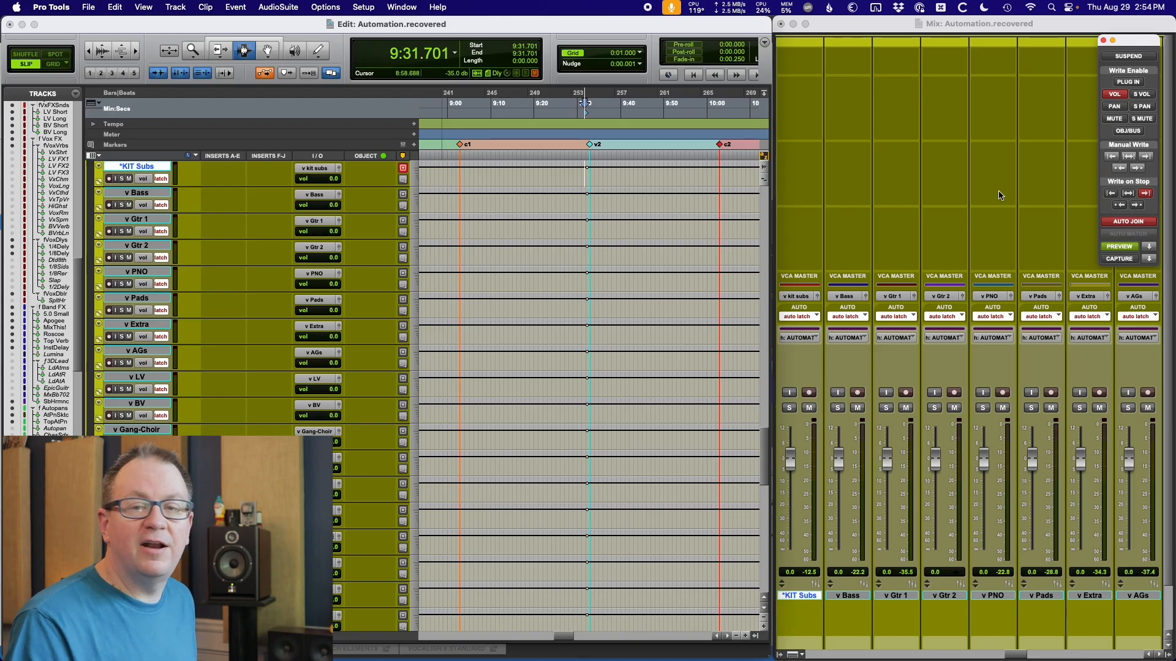
# Step: Audition verse 2 in Preview and punch in the VCA levels: v Bass -1.7, v PNO -2.0 and v Extra -2.2 dB
pyautogui.press('space')
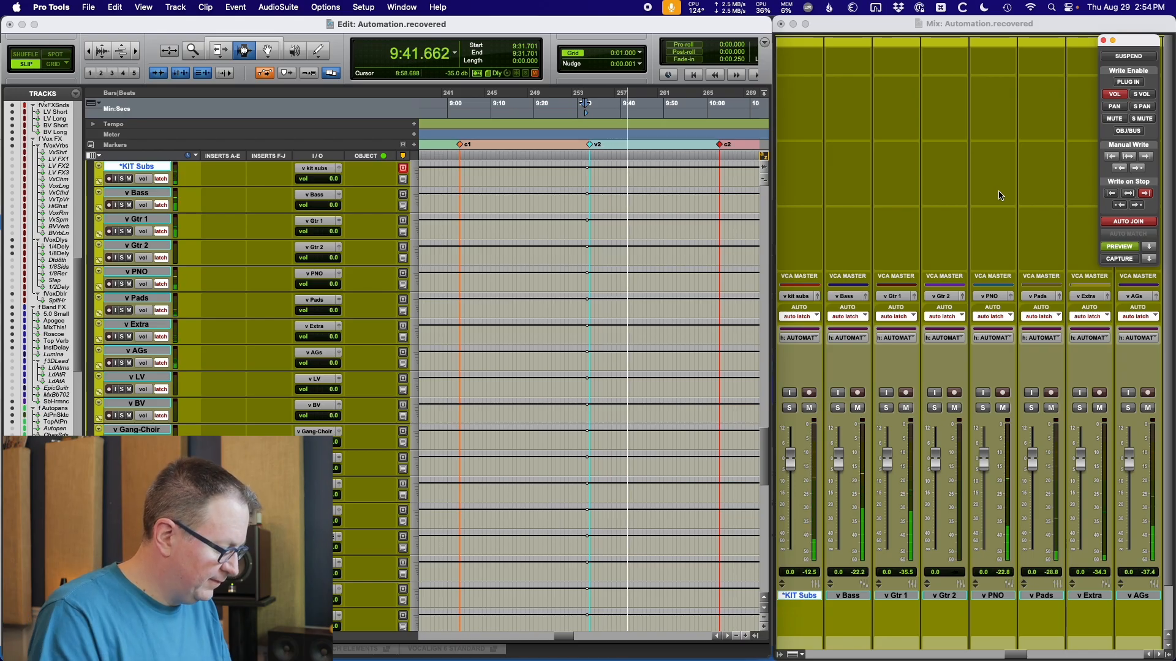
pyautogui.press('pageup')
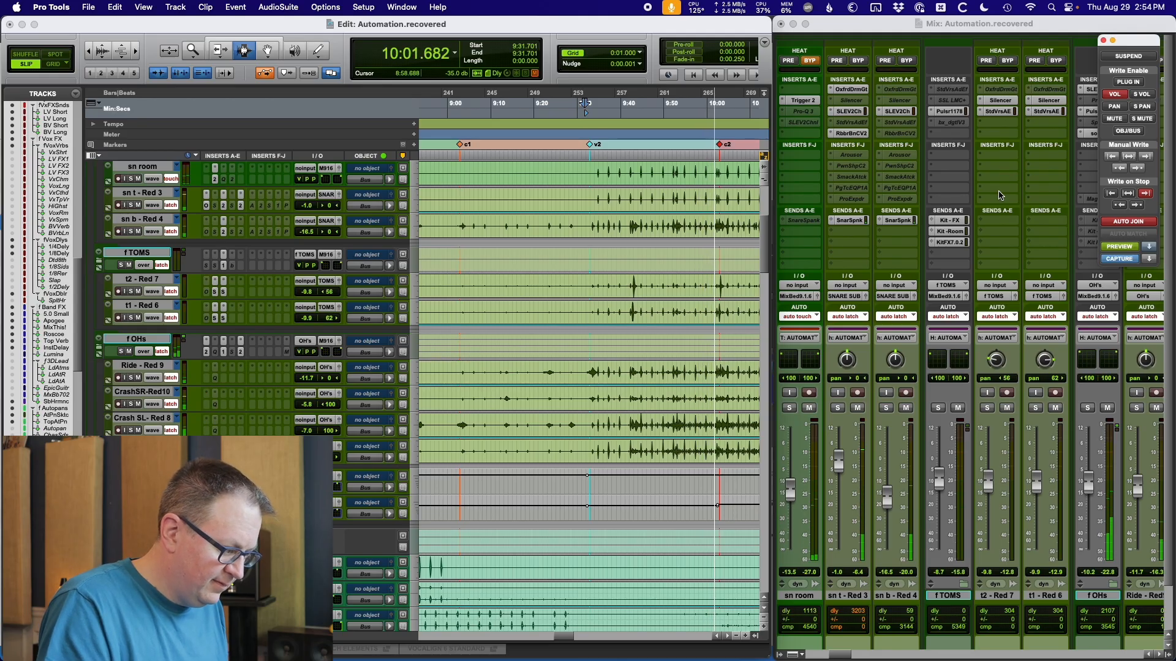
pyautogui.press('super+alt+f')
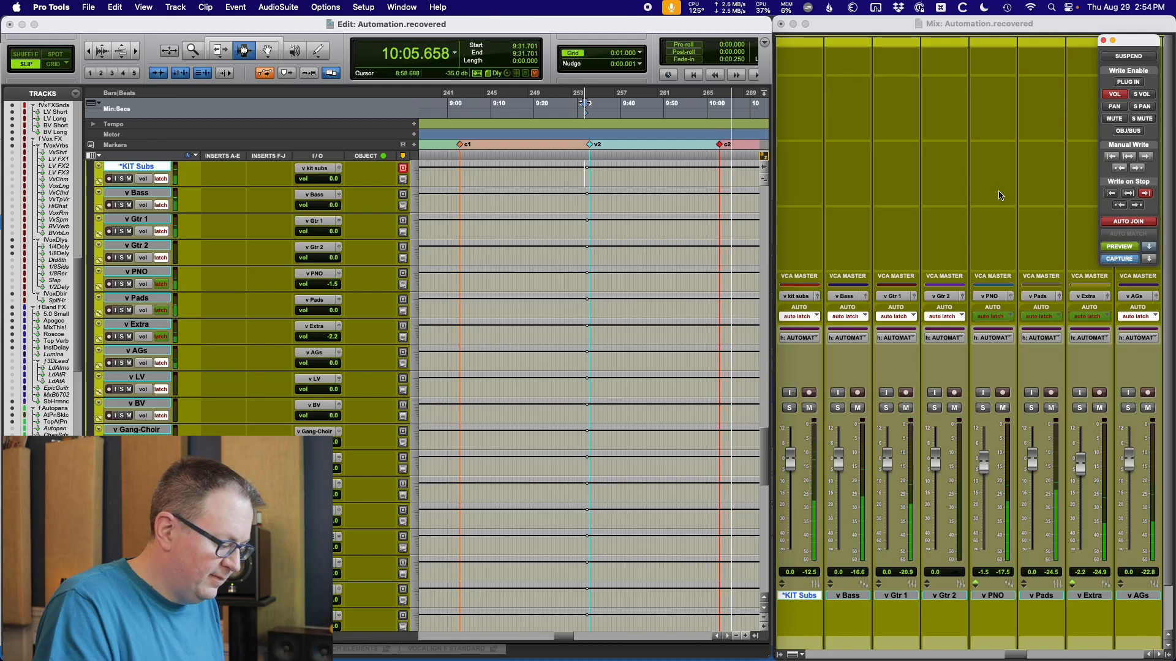
pyautogui.press('space')
pyautogui.press('space')
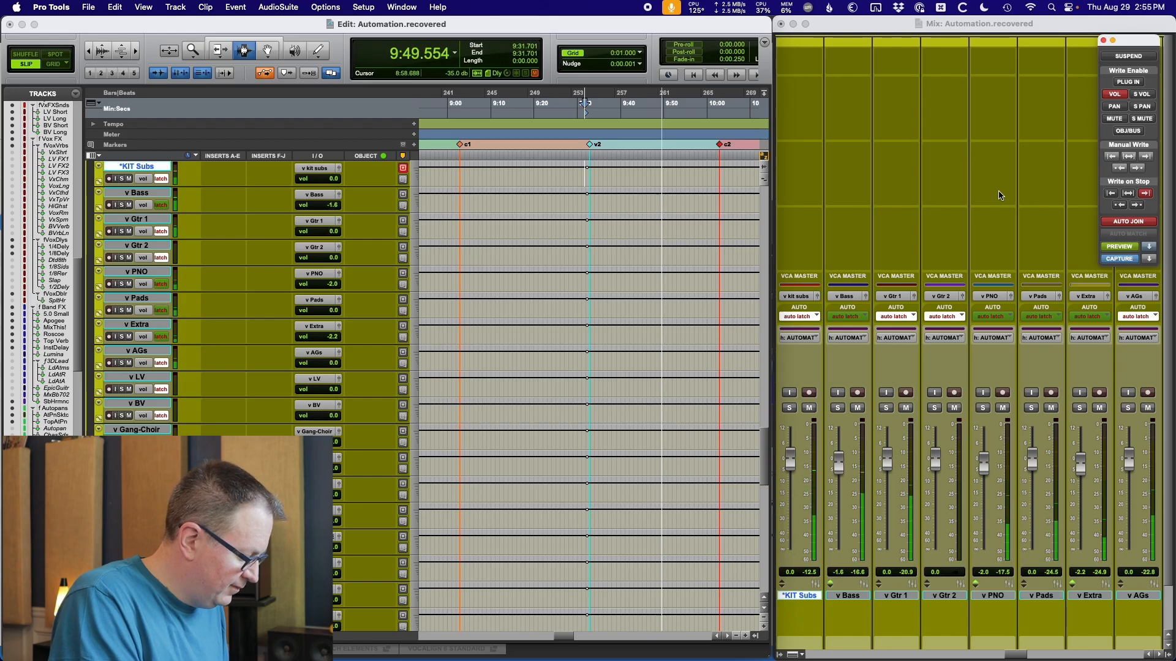
pyautogui.press('space')
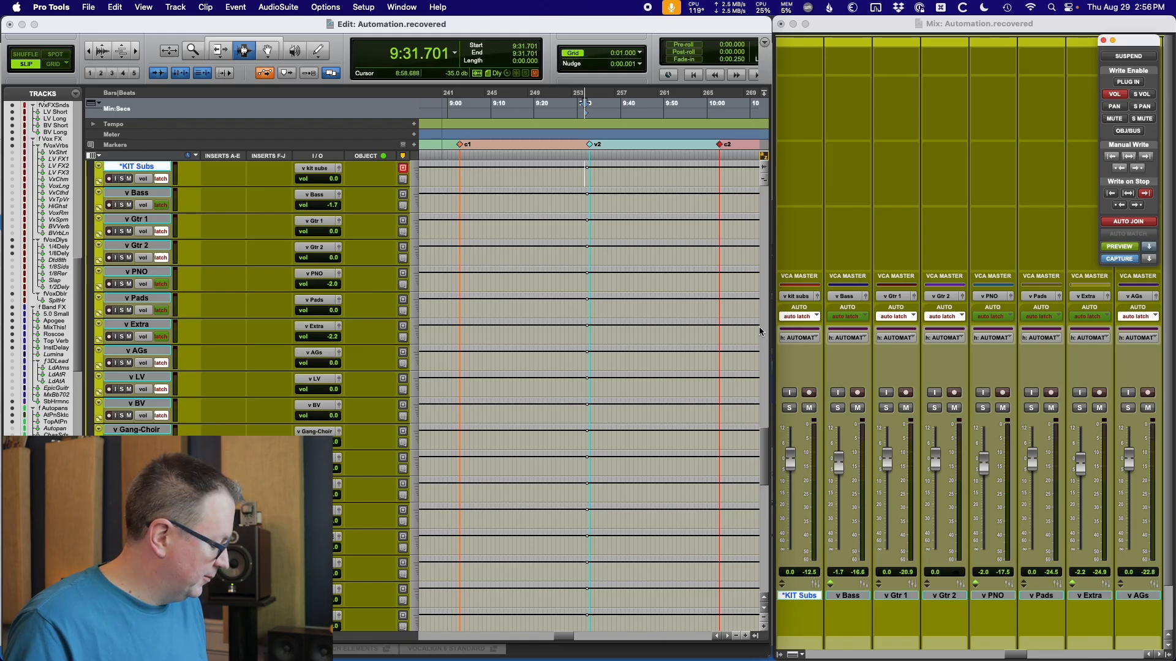
pyautogui.press('super+slash')
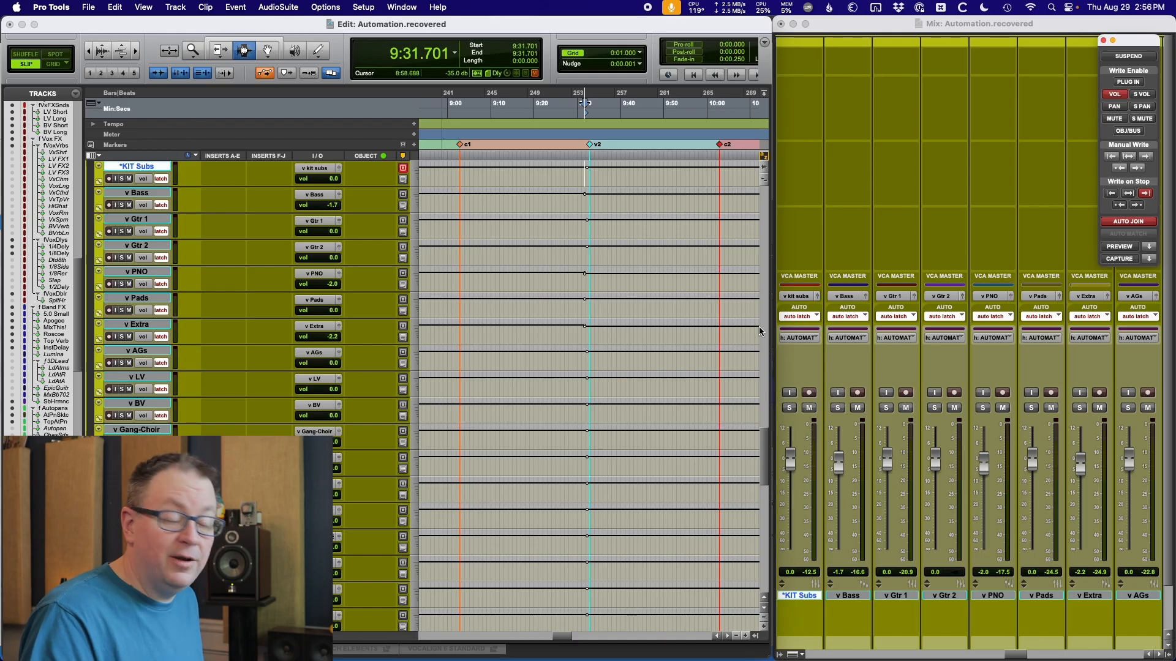
# Step: Ride the v Gtr 1 and v PNO volumes through verse 2 in latch mode, using Back and Play to redo passages
pyautogui.press('space')
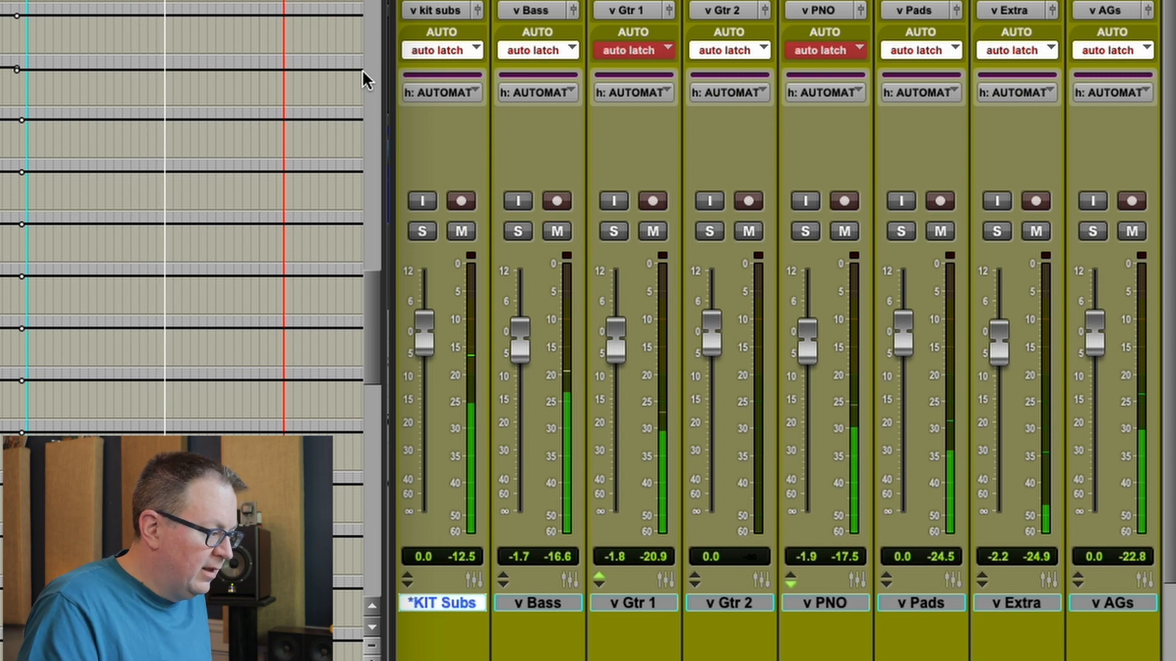
pyautogui.press('super+KP_1')
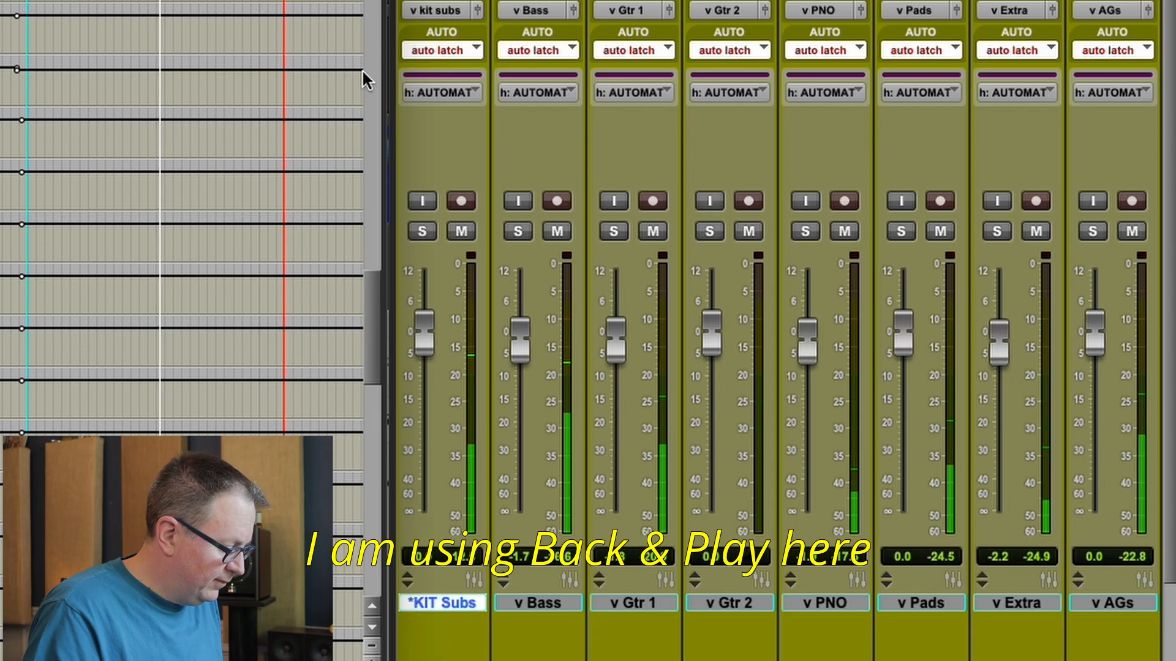
pyautogui.press('super+KP_1')
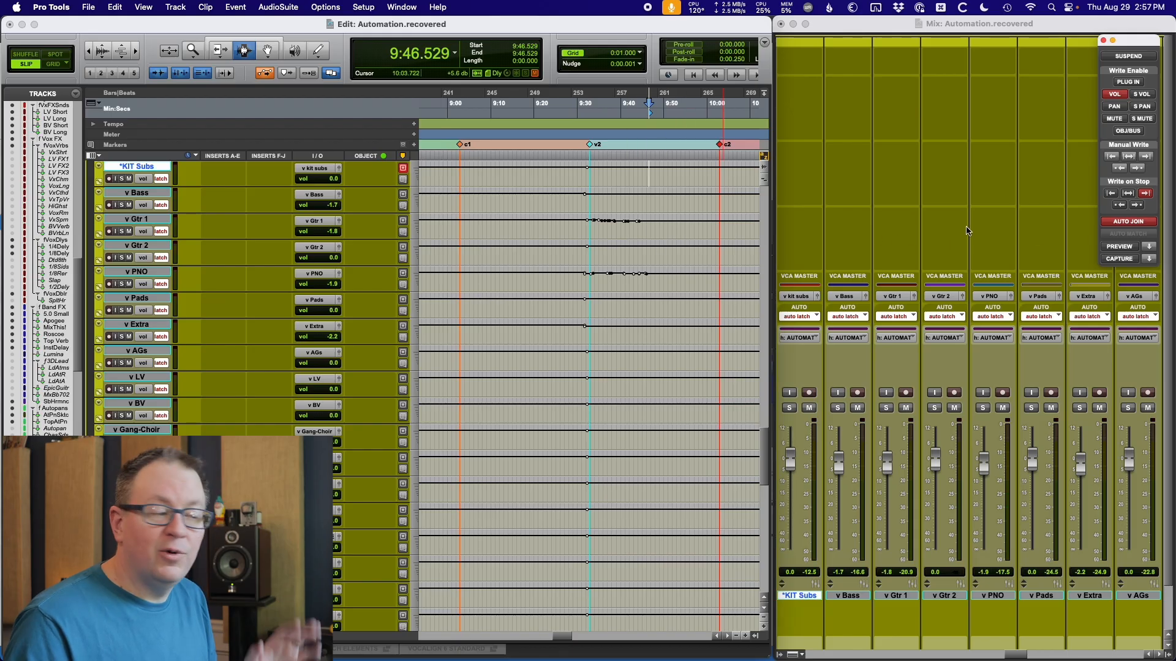
# Step: Record a v Gtr 1 volume dip to -22.4 dB starting from 9:50.261
pyautogui.click(665, 226)
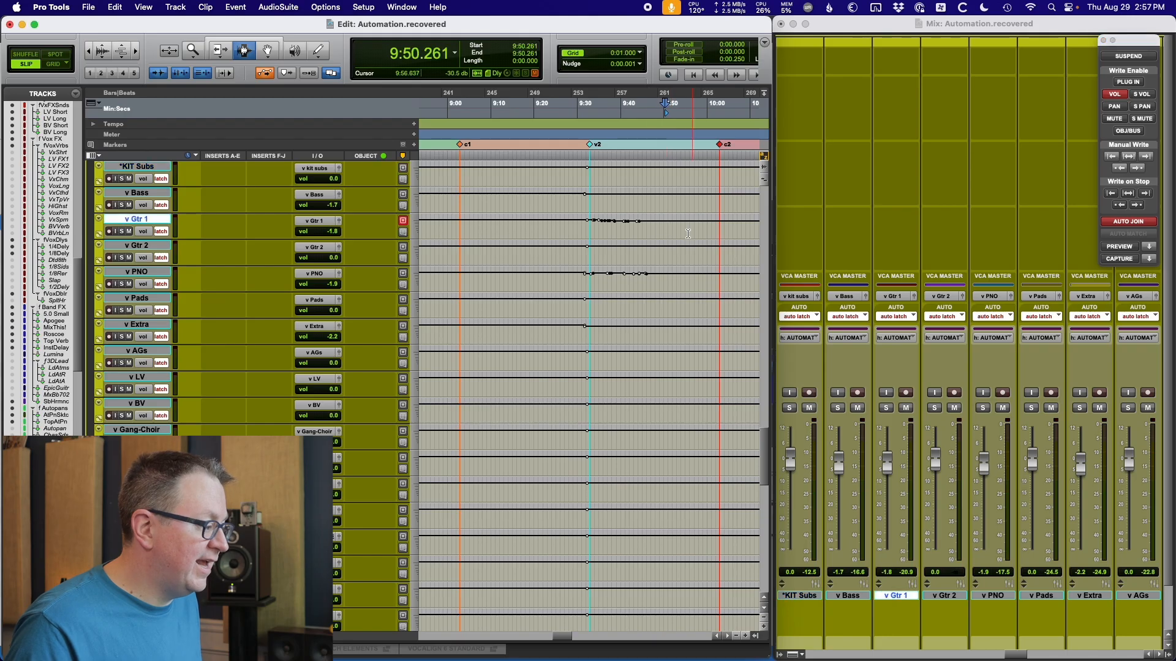
pyautogui.press('space')
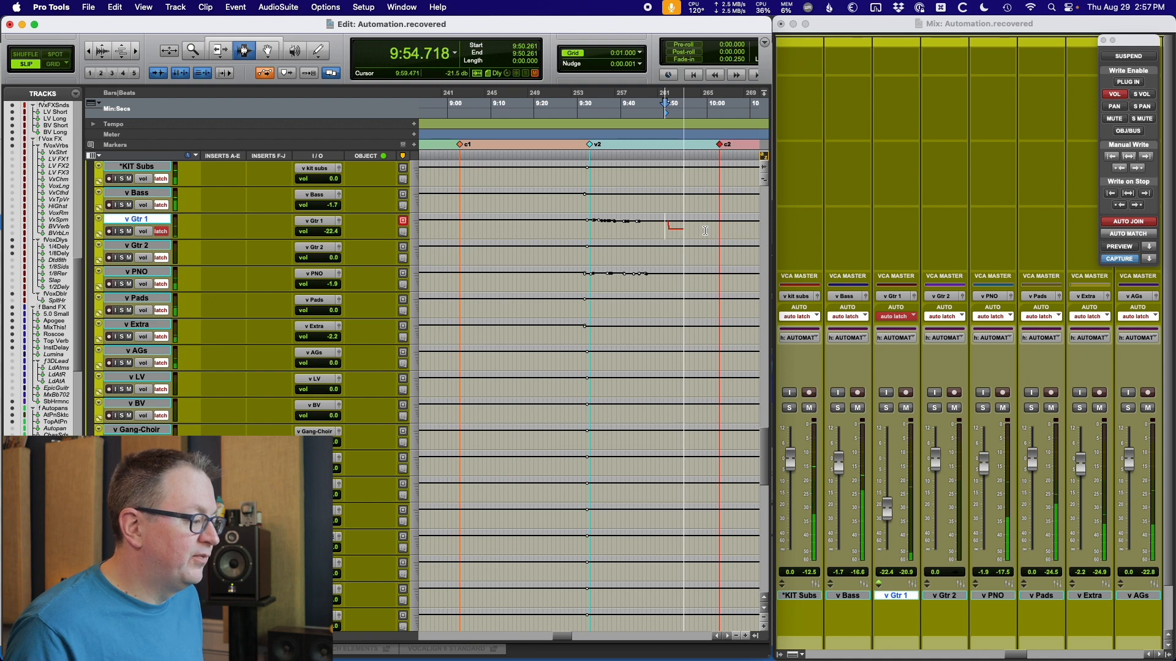
pyautogui.press('space')
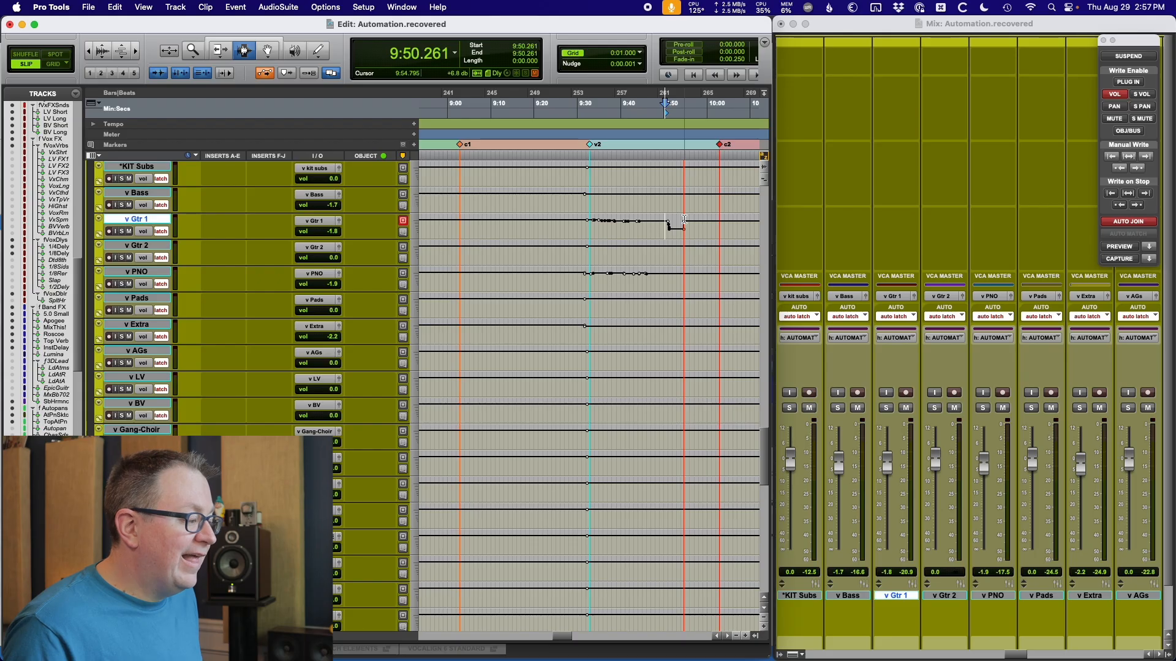
# Step: Extend the v Gtr 1 dip at -22.4 dB by resuming the volume write from 9:53.945
pyautogui.press('super+bracketright')
pyautogui.press('super+bracketright')
pyautogui.press('super+bracketright')
pyautogui.hscroll(3, 739, 225)
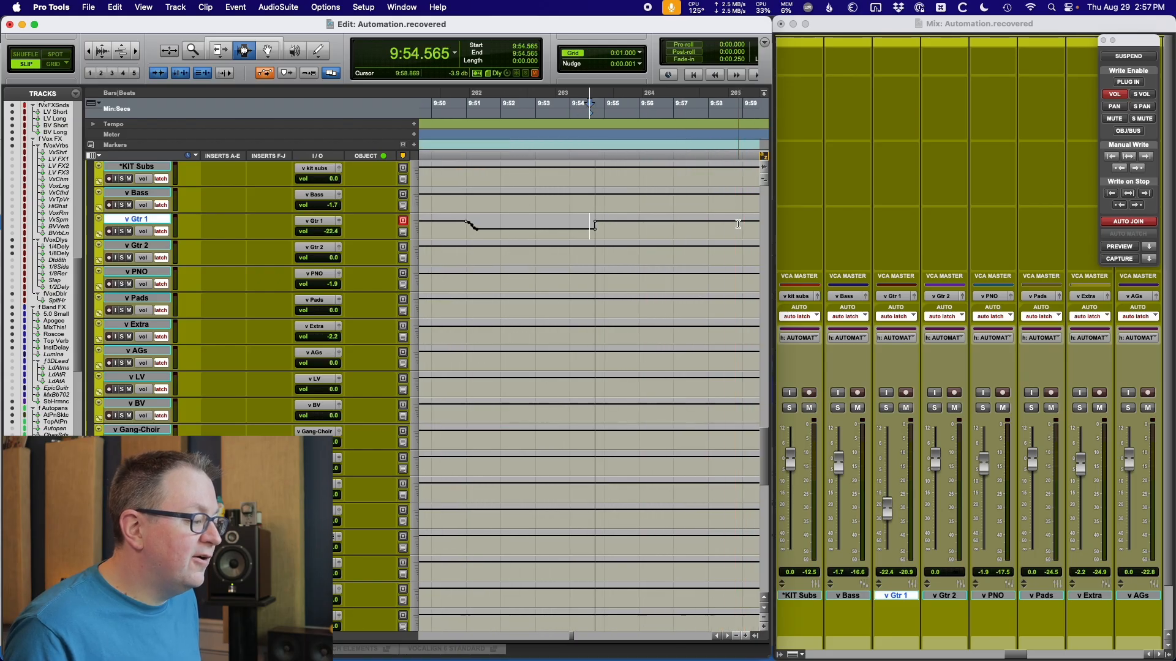
pyautogui.press('super+bracketleft')
pyautogui.press('super+bracketleft')
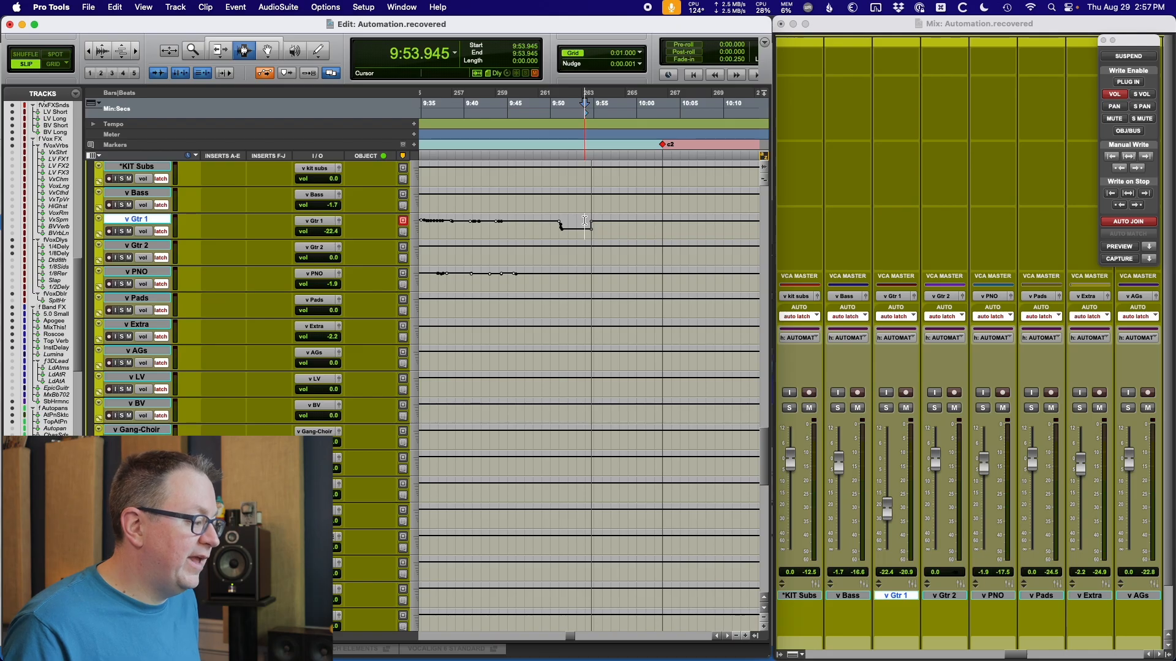
pyautogui.press('space')
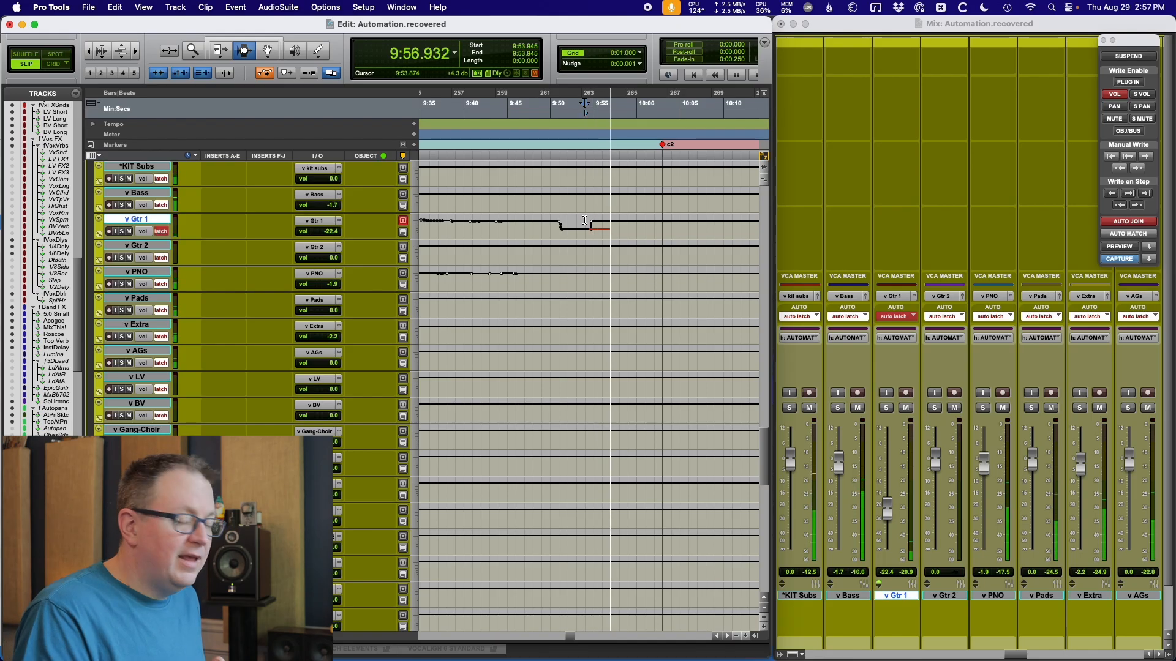
pyautogui.press('space')
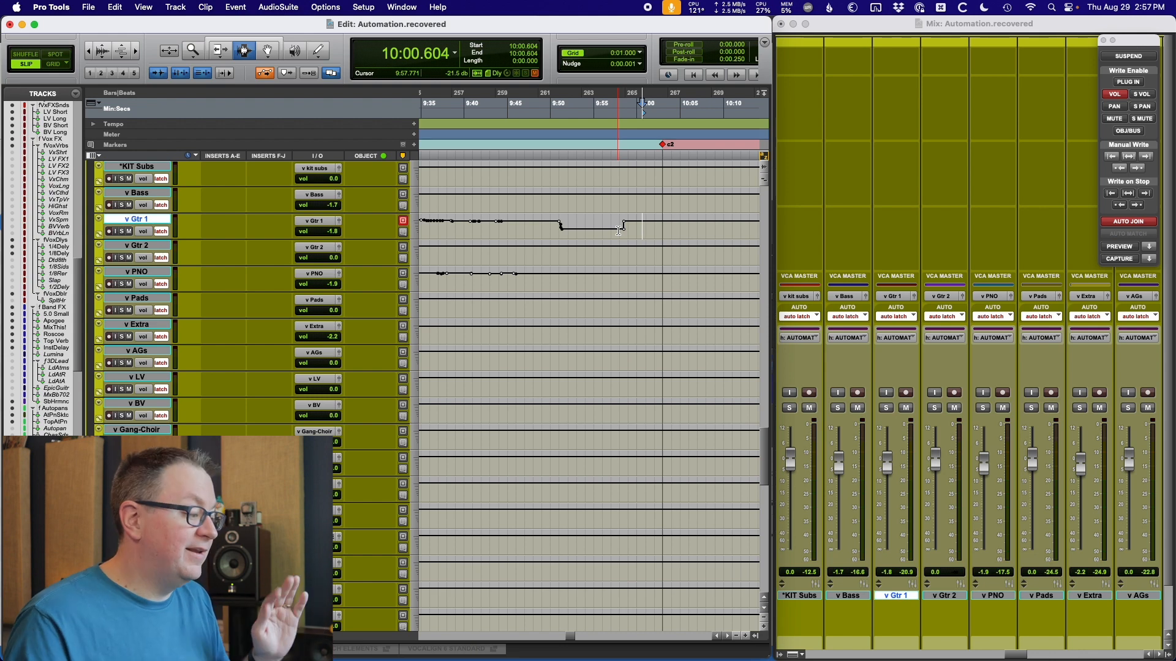
# Step: Delete the v Gtr 1 volume automation between 9:50.474 and 10:01.030
pyautogui.moveTo(648, 228); pyautogui.dragTo(554, 233)
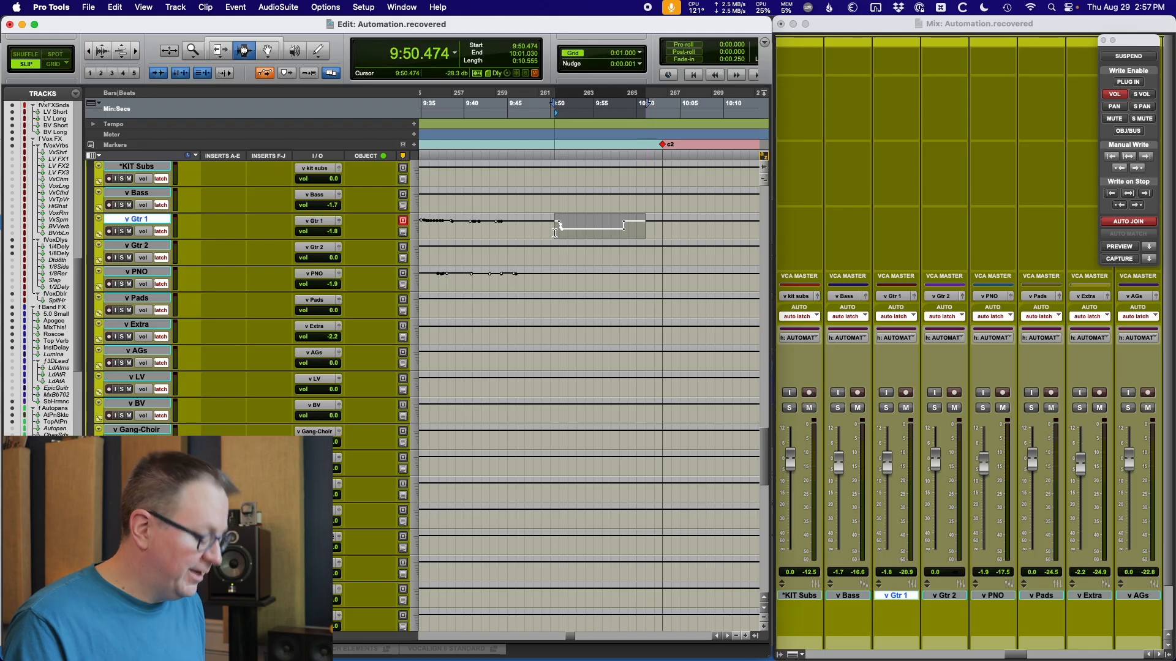
pyautogui.press('Delete')
pyautogui.press('r')
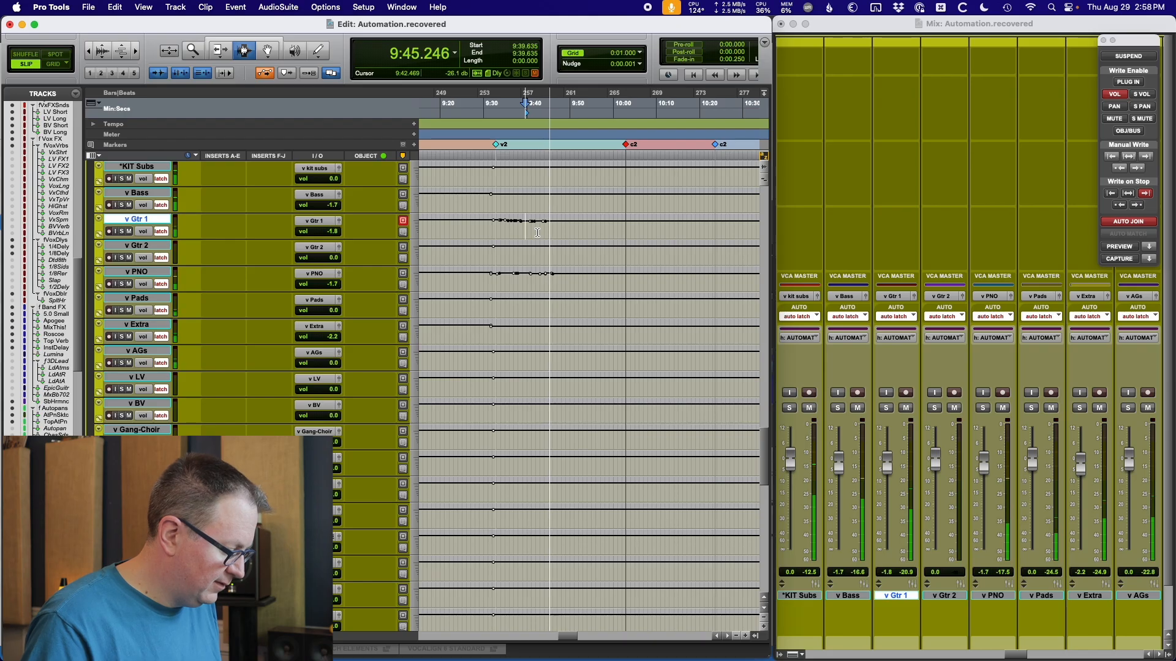
# Step: Lower the v Bass volume to about -3.9 dB around 9:46 in latch mode, replaying the passage with Back and Play
pyautogui.press('alt+super+1')
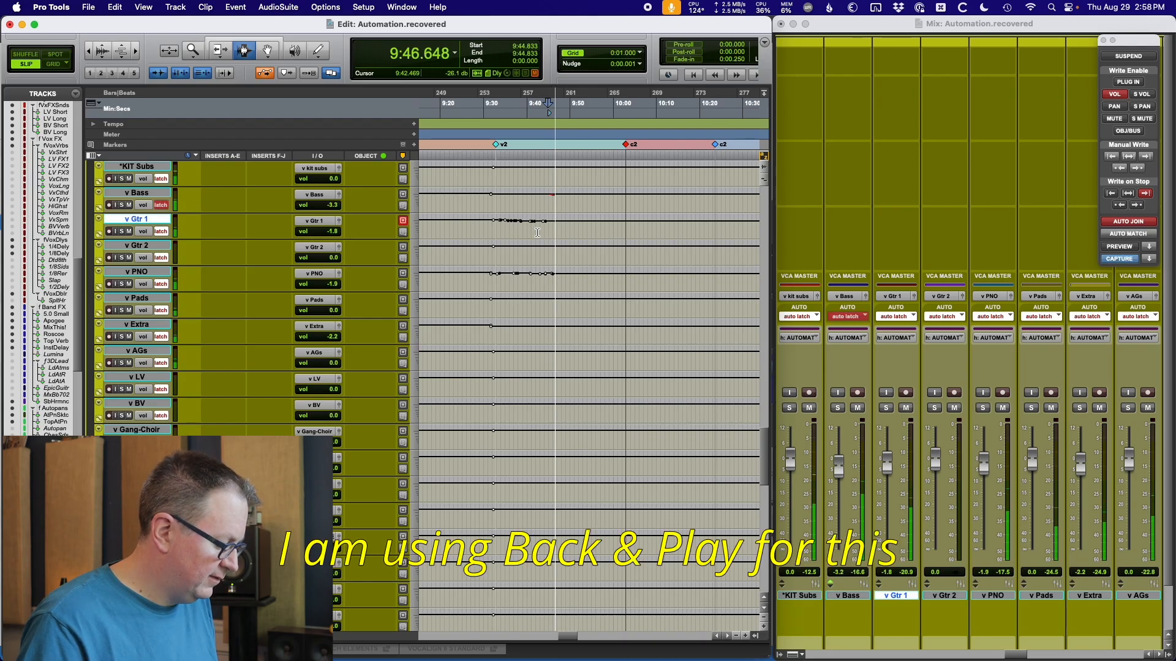
pyautogui.press('alt+super+1')
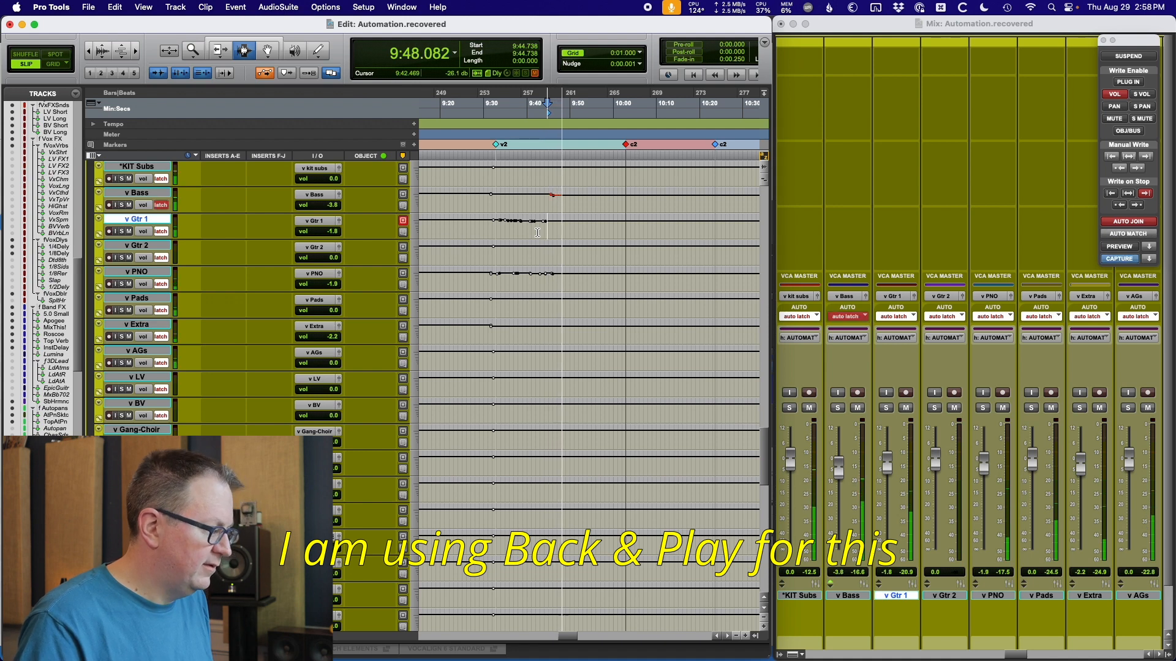
pyautogui.press('alt+super+1')
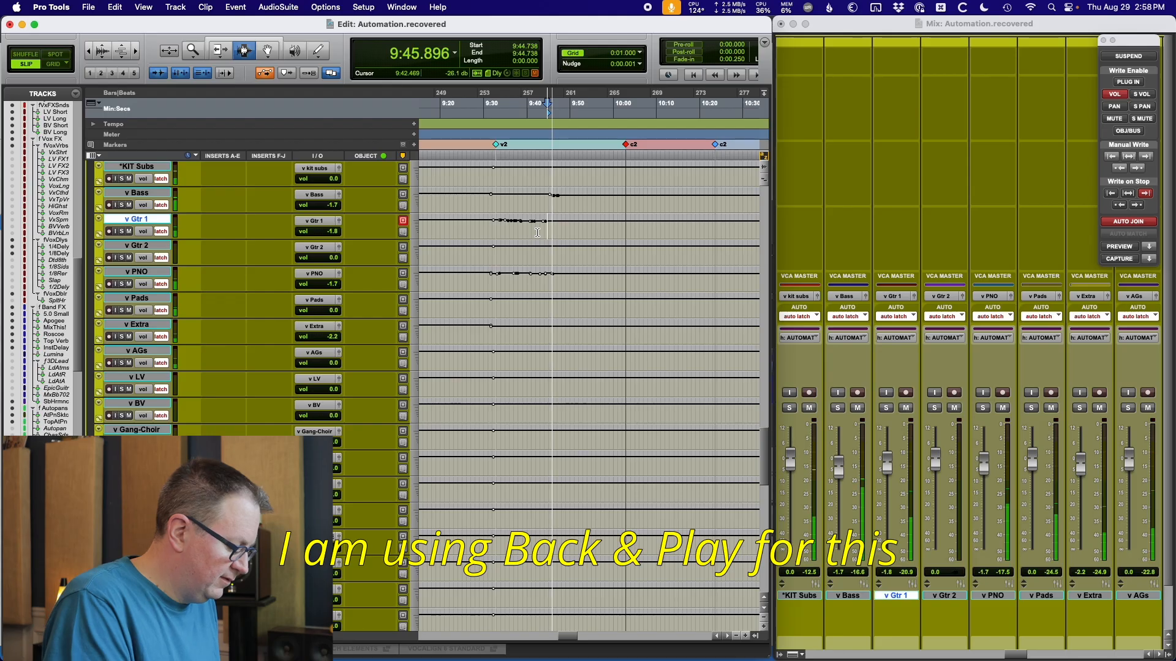
pyautogui.press('space')
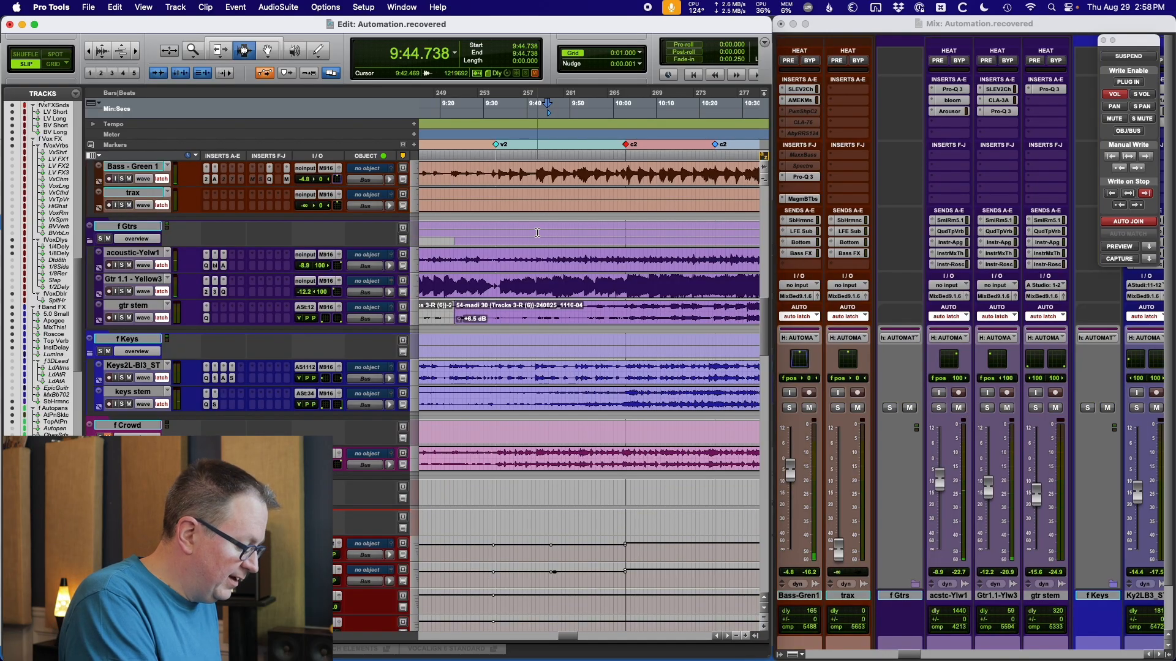
# Step: Locate the bass note starting at 9:45.851 on the Bass - Green 1 track and turn on automation Preview there
pyautogui.press(';')
pyautogui.press('space')
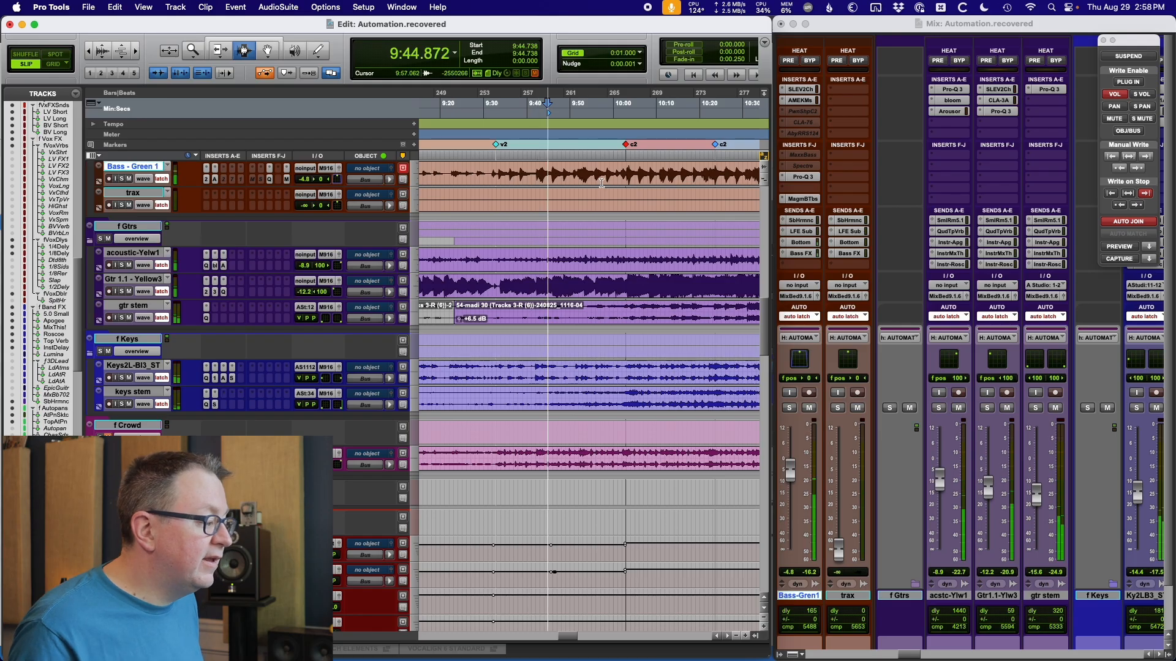
pyautogui.press('space')
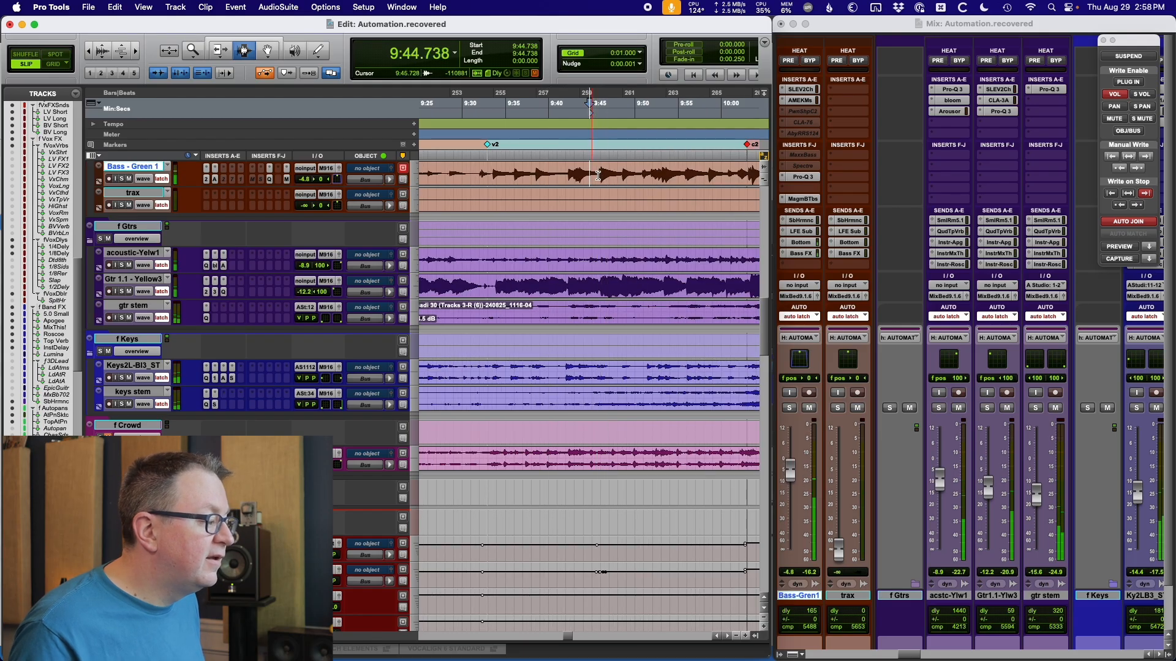
pyautogui.click(599, 180)
pyautogui.press('t')
pyautogui.press('t')
pyautogui.press('super+slash')
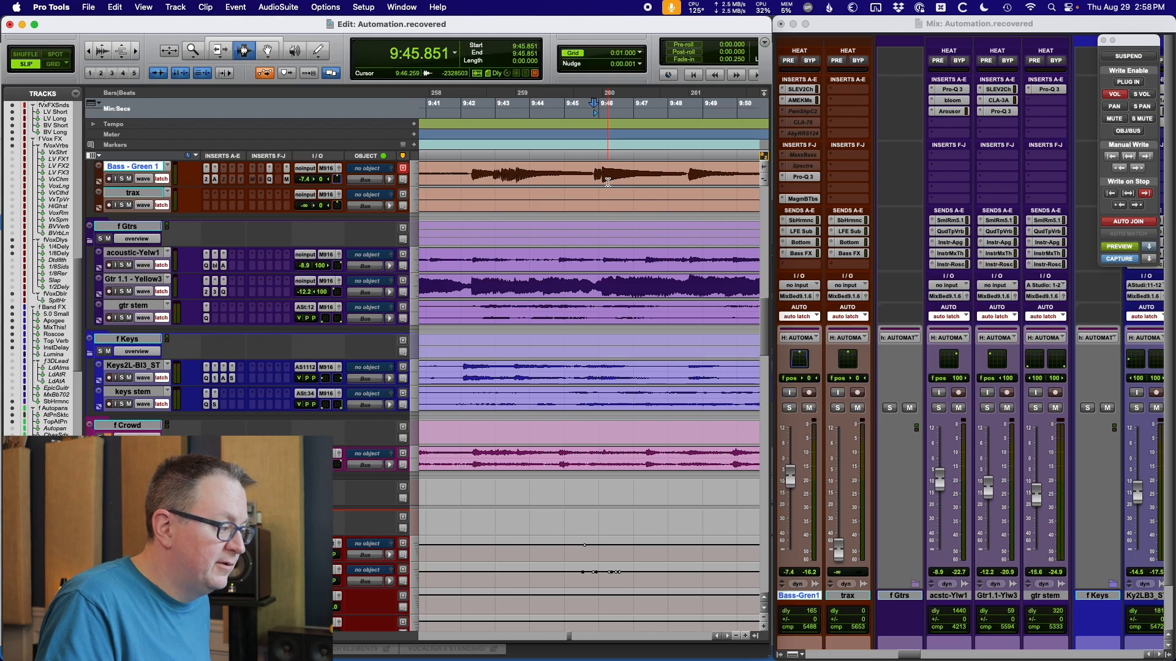
# Step: Audition the bass note repeatedly in Preview while lowering the v Bass volume to -6.0 dB
pyautogui.press('space')
pyautogui.press('space')
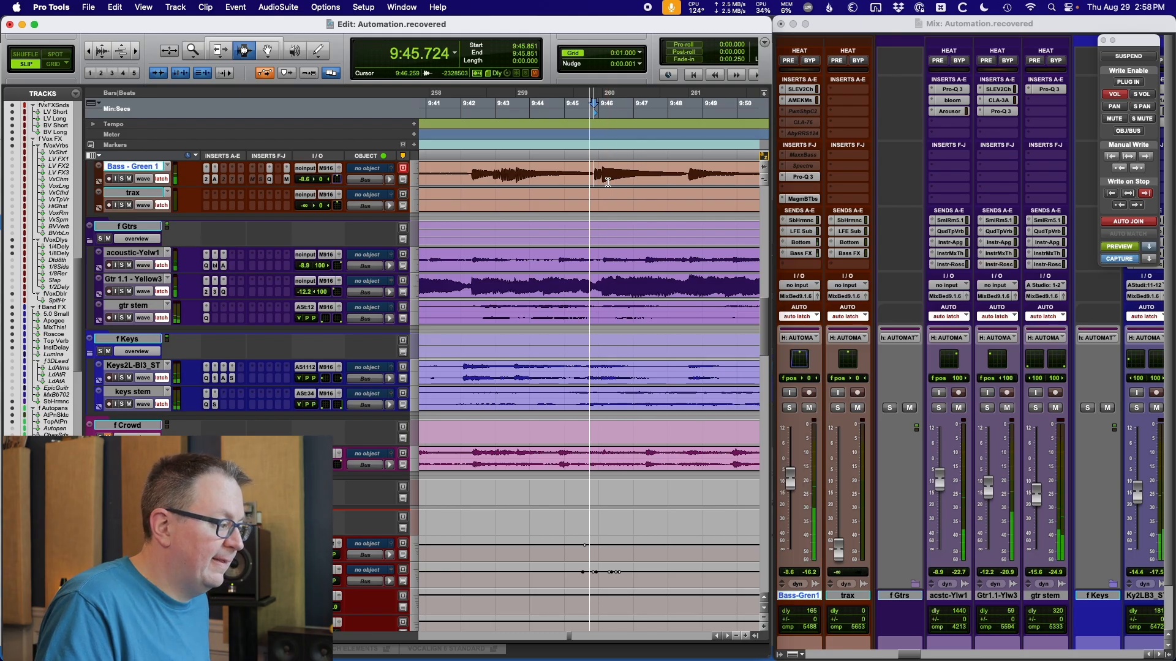
pyautogui.press('space')
pyautogui.press('space')
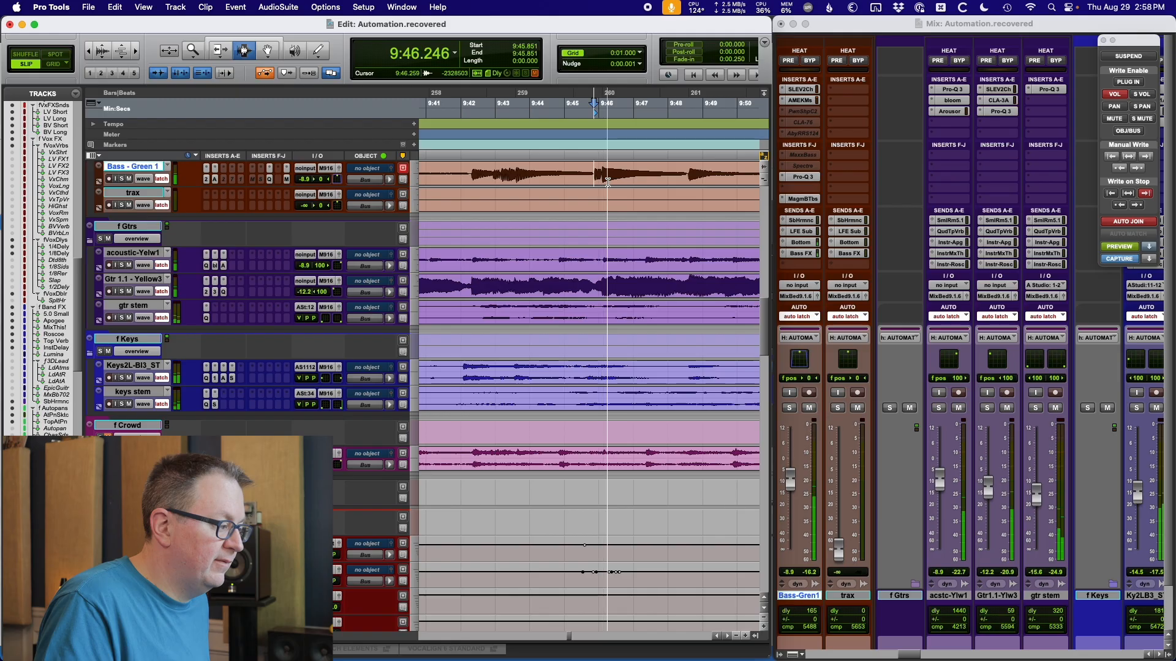
pyautogui.press('space')
pyautogui.press('space')
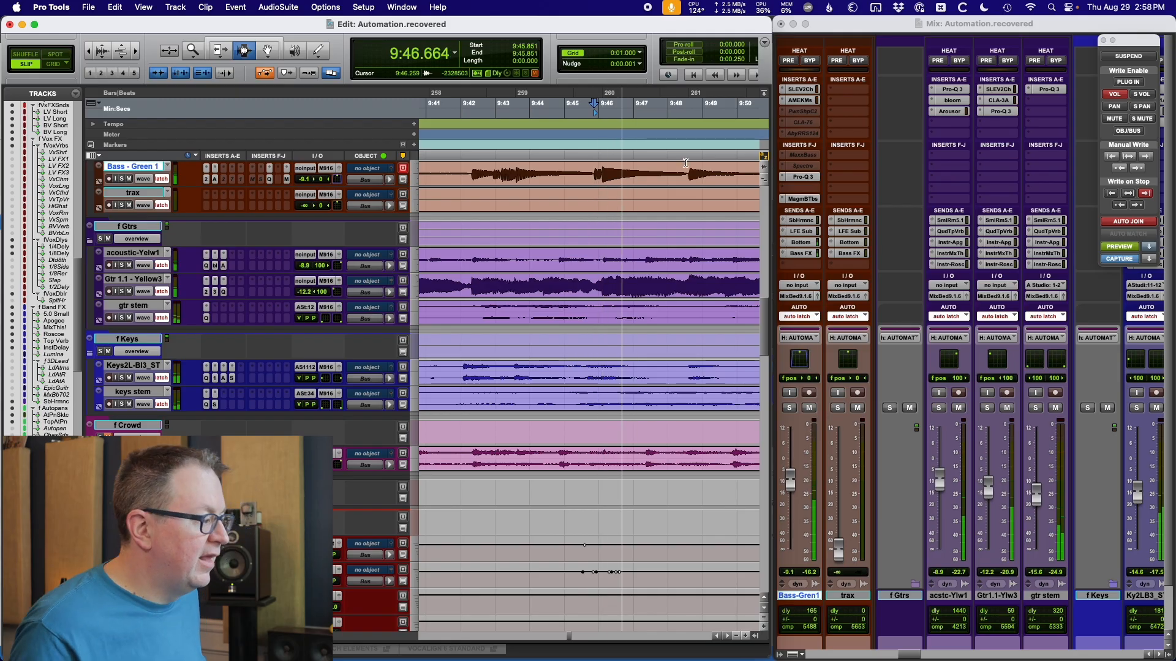
# Step: Select the bass note from 9:45.851 to 9:48.579 and write the previewed -6.0 dB volume to v Bass across it
pyautogui.keyDown('shift'); pyautogui.click(685, 180); pyautogui.keyUp('shift')
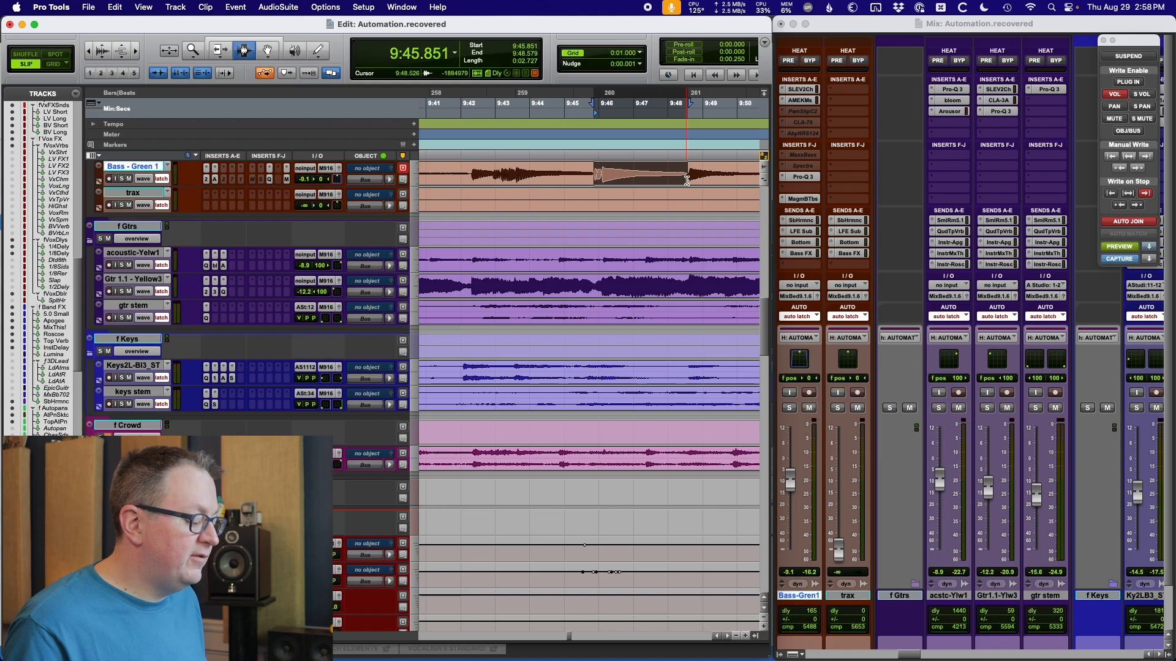
pyautogui.press(';')
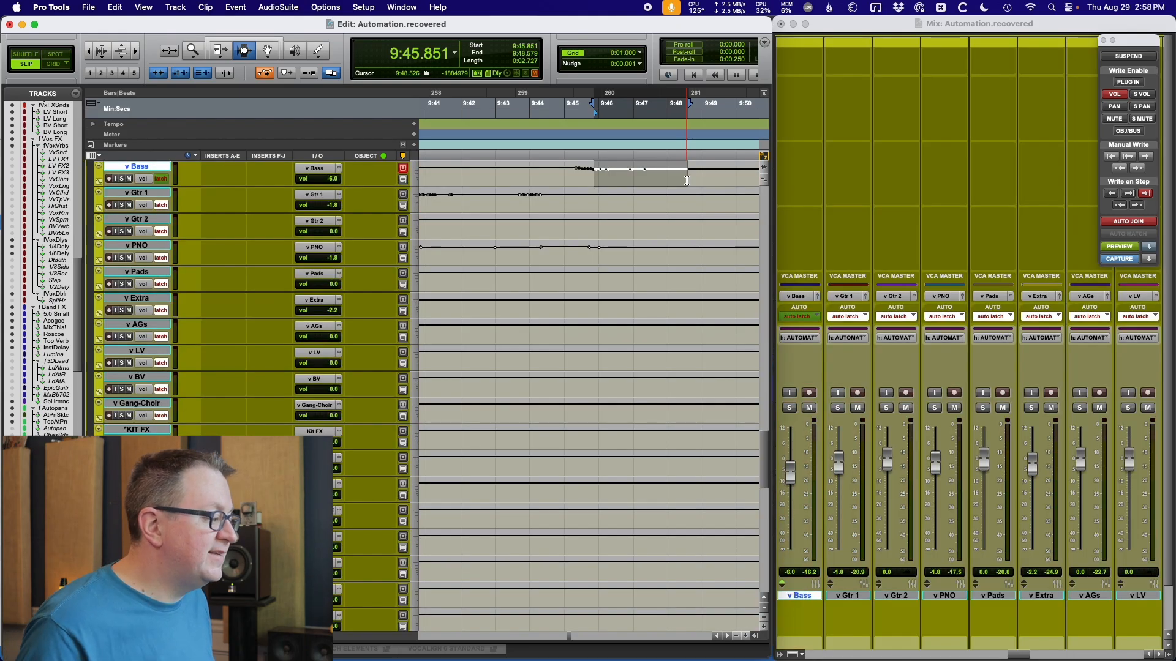
pyautogui.press('super+slash')
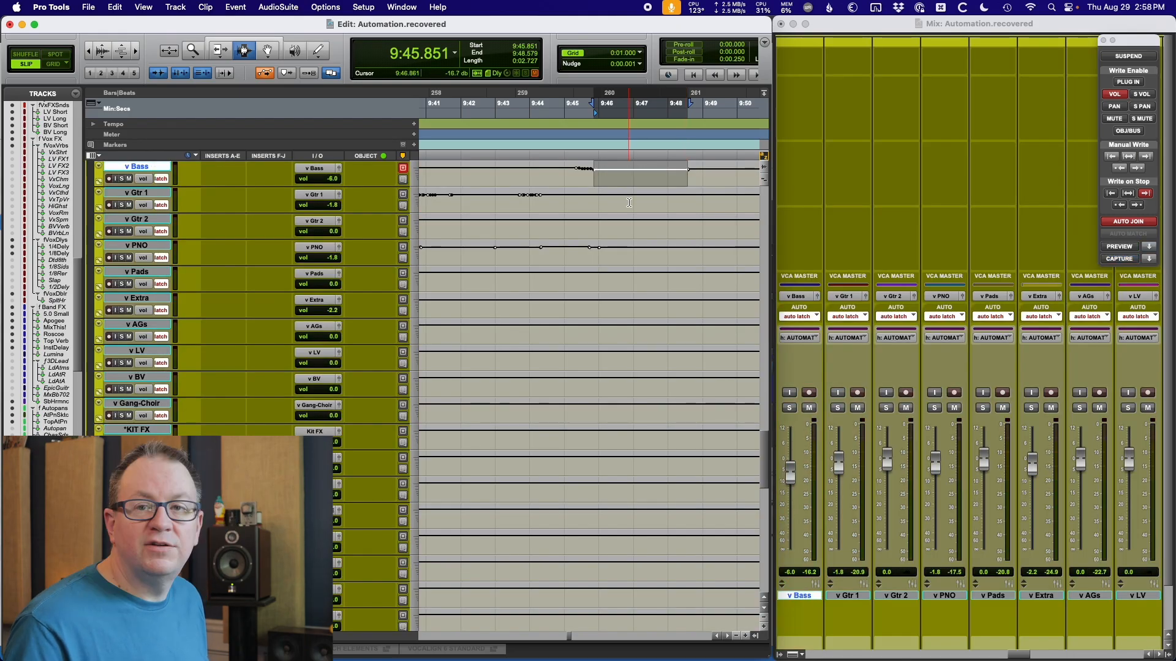
# Step: Latch volume rides from 9:44.151 into c2, bringing v Bass to -1.7, v Gtr 1 to -1.6, v PNO to -2.9 and v Pads to +0.1 dB
pyautogui.click(535, 177)
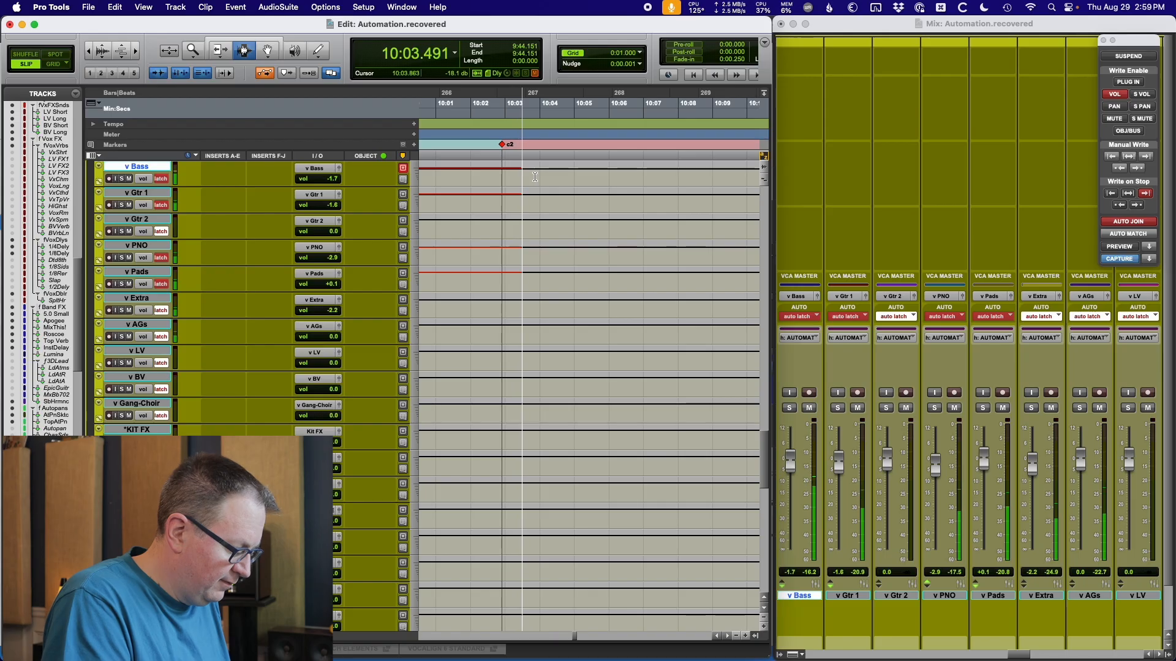
pyautogui.press('space')
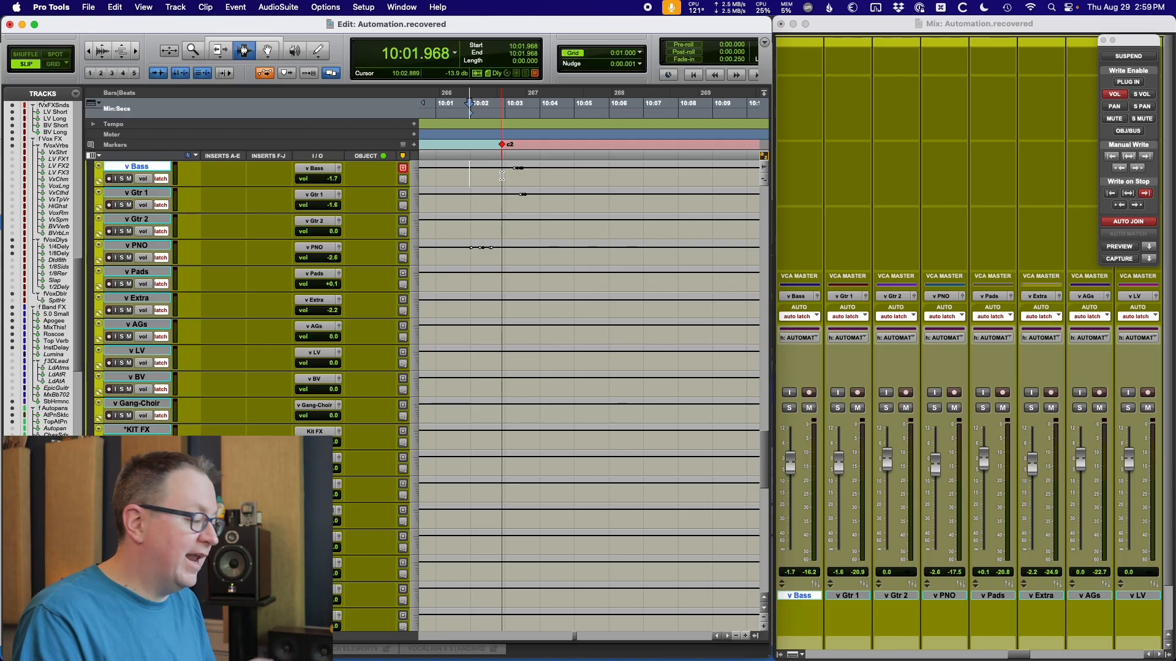
# Step: Write c2 volume rides from 10:01.968: v Bass +0.2, v Gtr 1 -0.7, v Gtr 2 -0.4, v PNO -1.4, v Pads -1.8, v Extra +0.6 dB
pyautogui.press('r')
pyautogui.press('r')
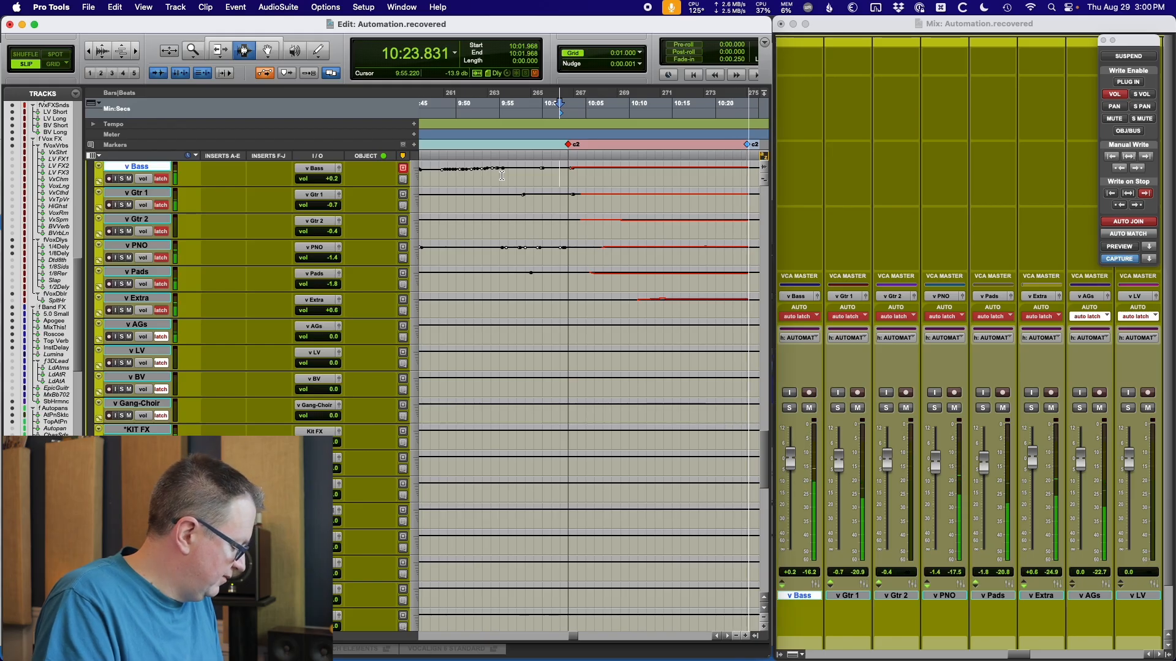
pyautogui.press('space')
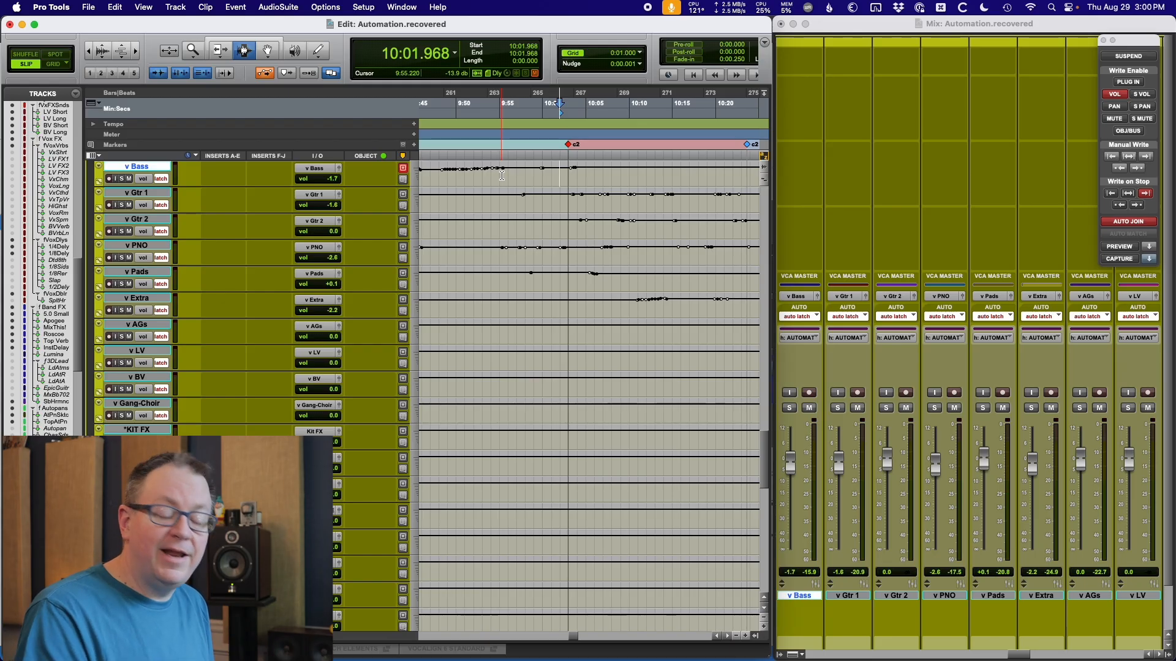
# Step: Play from 9:59.968 and punch in the captured chorus levels for v Bass through v Extra at c2, writing them to the end
pyautogui.press('space')
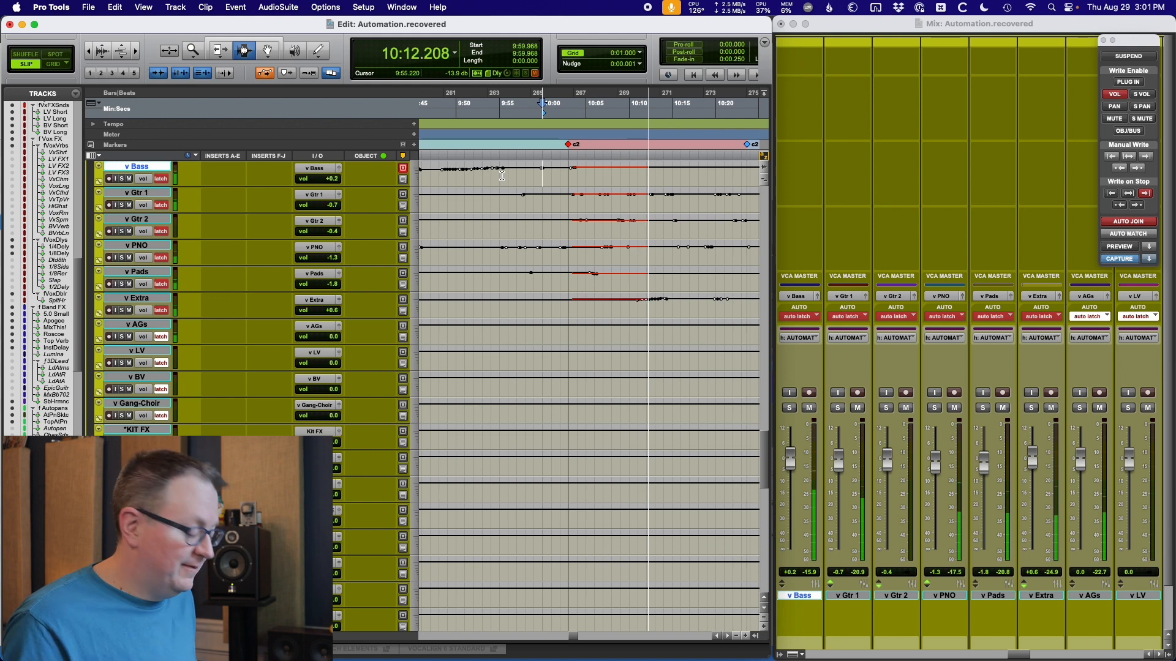
pyautogui.press('space')
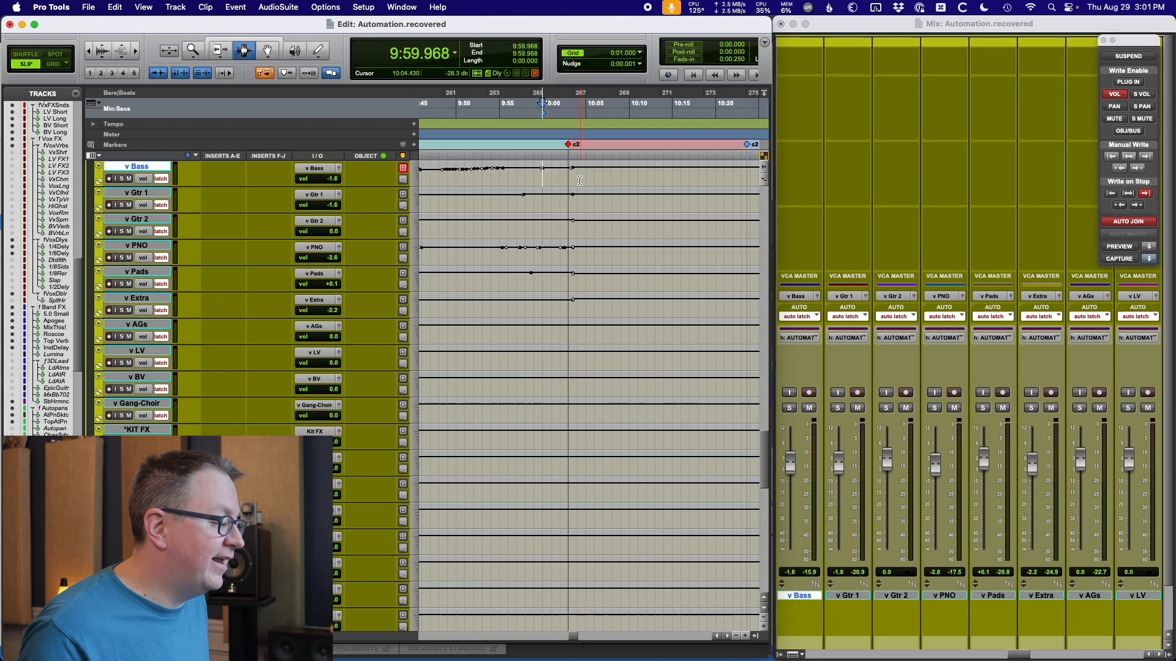
# Step: Inspect the VCA volume breakpoints around 10:03.438 at the c2 marker, both close up and across the whole song
pyautogui.press('t')
pyautogui.press('t')
pyautogui.press('t')
pyautogui.press('t')
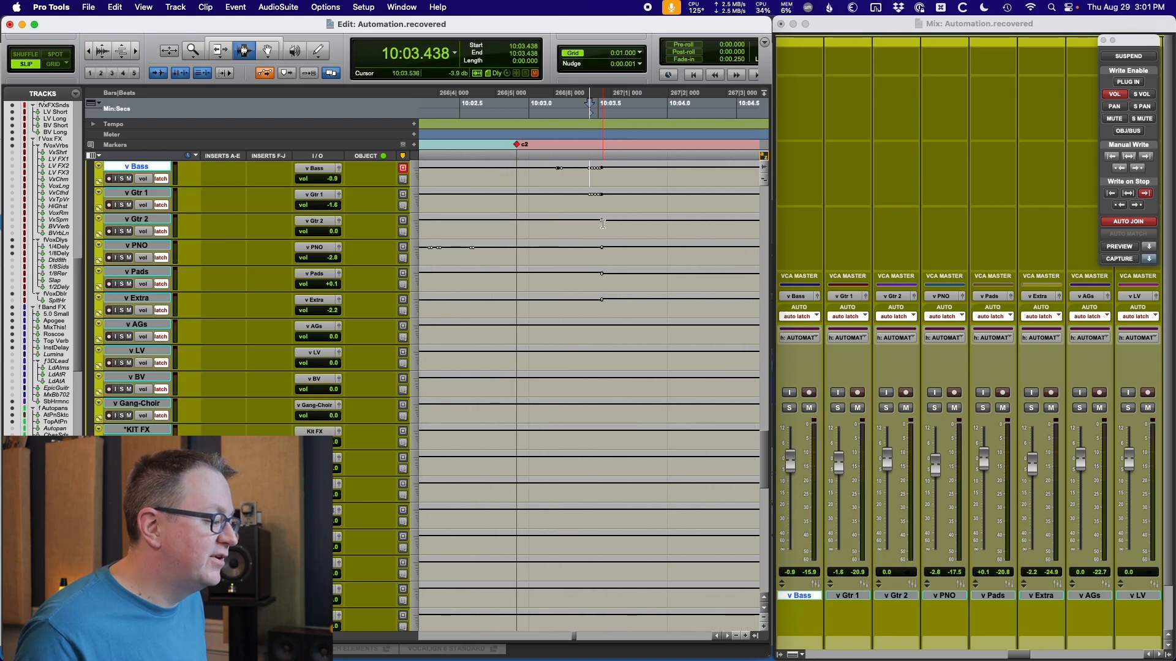
pyautogui.press('r')
pyautogui.press('r')
pyautogui.press('r')
pyautogui.press('r')
pyautogui.press('r')
pyautogui.press('r')
pyautogui.press('r')
pyautogui.press('r')
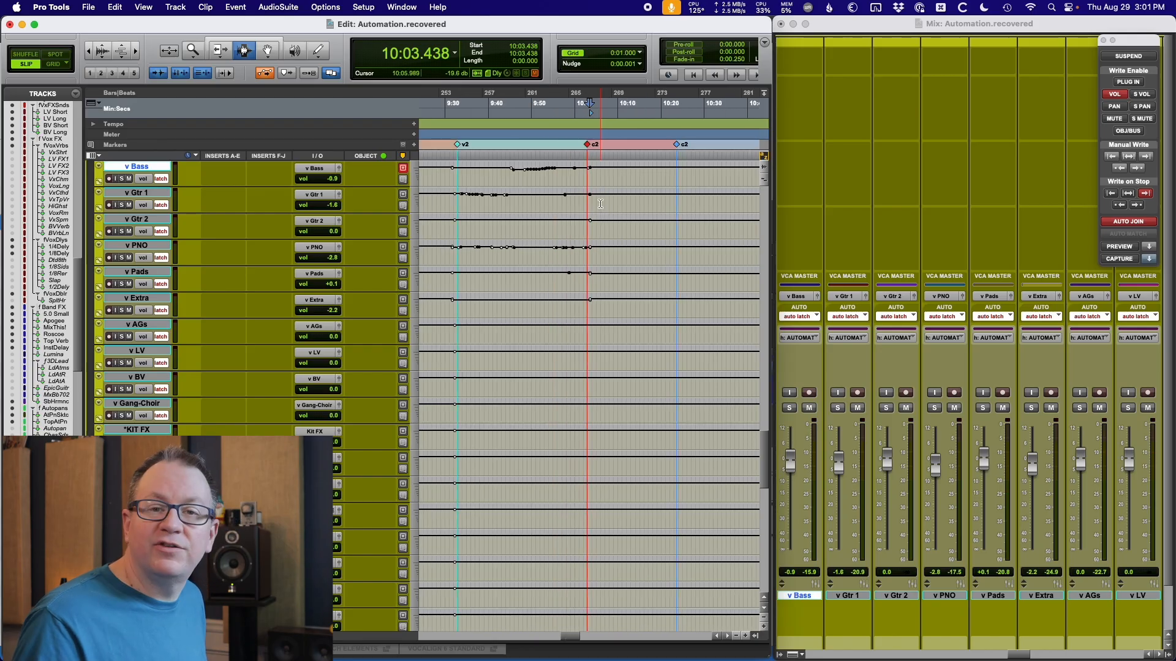
pyautogui.press('r')
pyautogui.press('t')
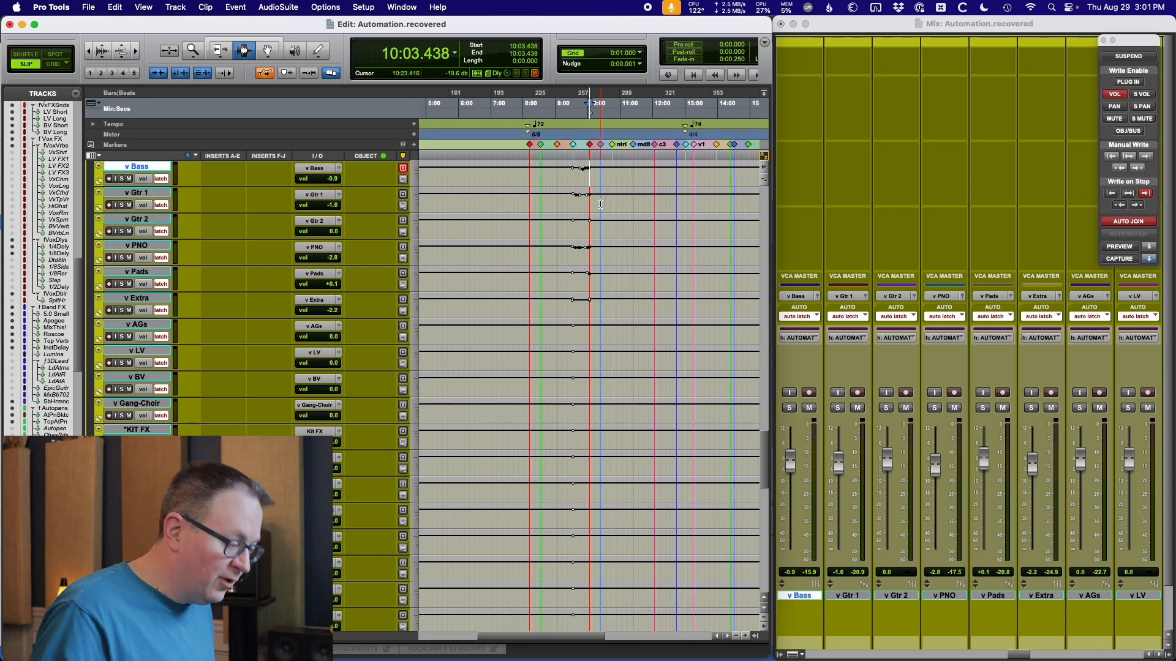
# Step: Turn on Preview at 10:03.438 and audition the chorus from there with the drum tracks in view
pyautogui.press('t')
pyautogui.press('t')
pyautogui.press('t')
pyautogui.press('t')
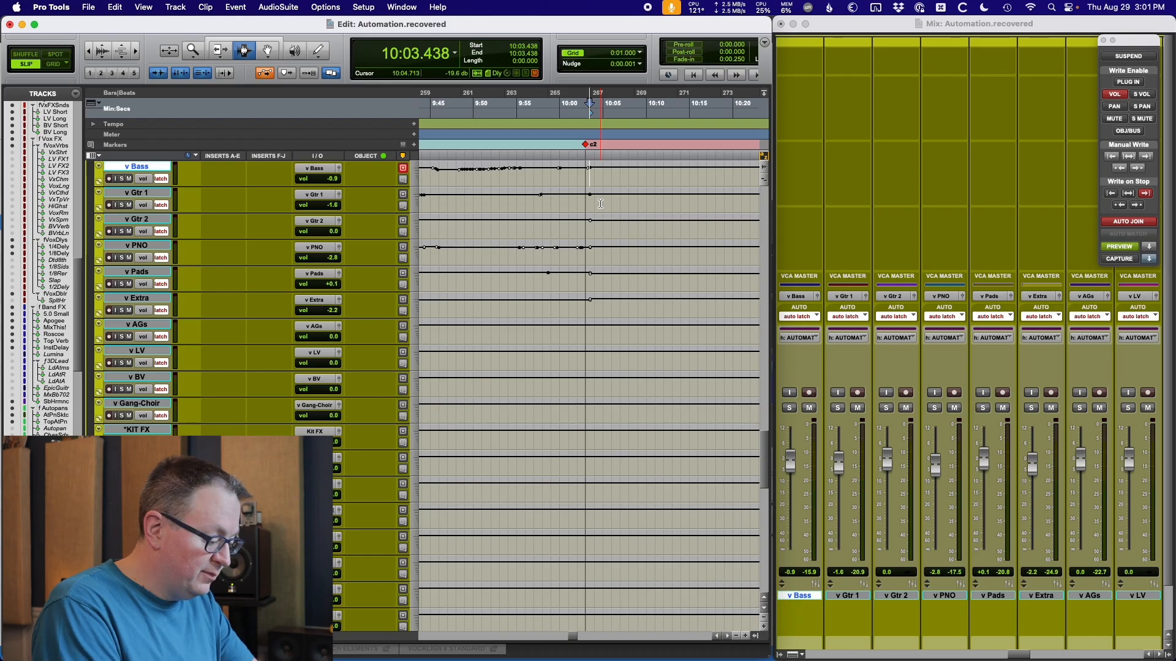
pyautogui.press('pageup')
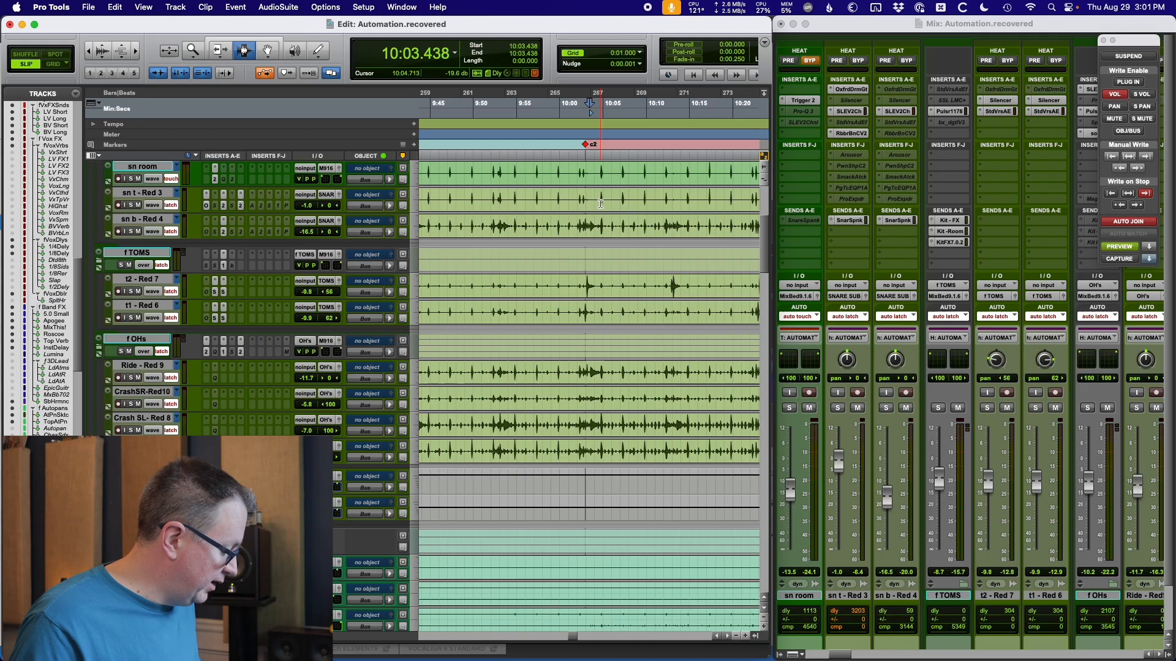
pyautogui.press('space')
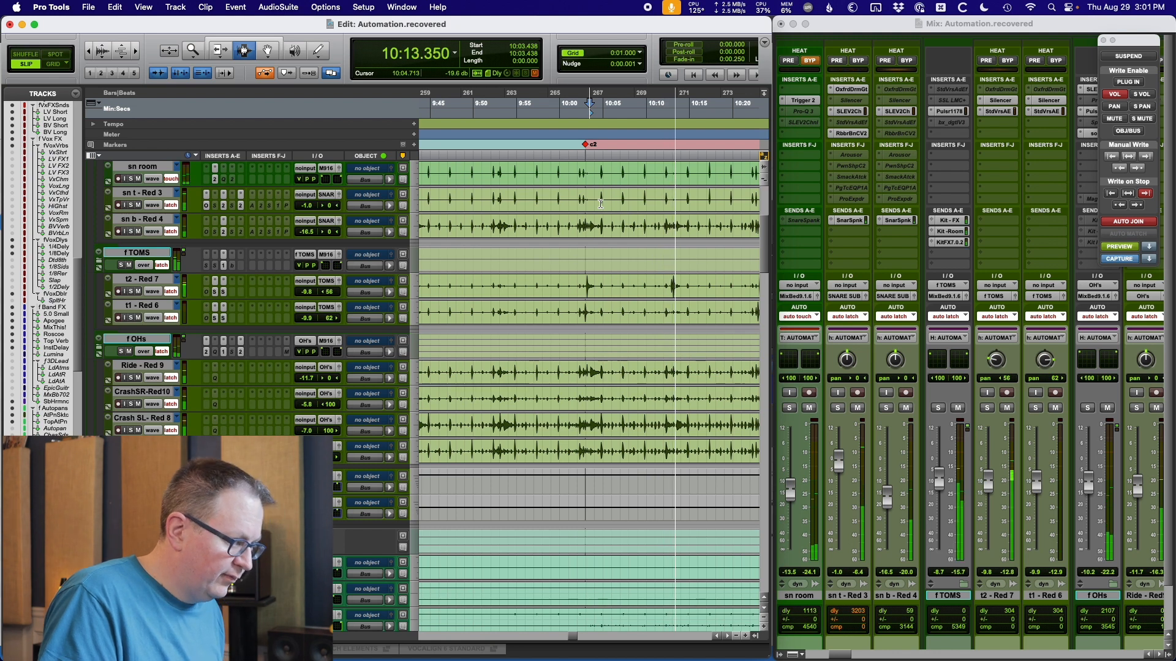
pyautogui.press('space')
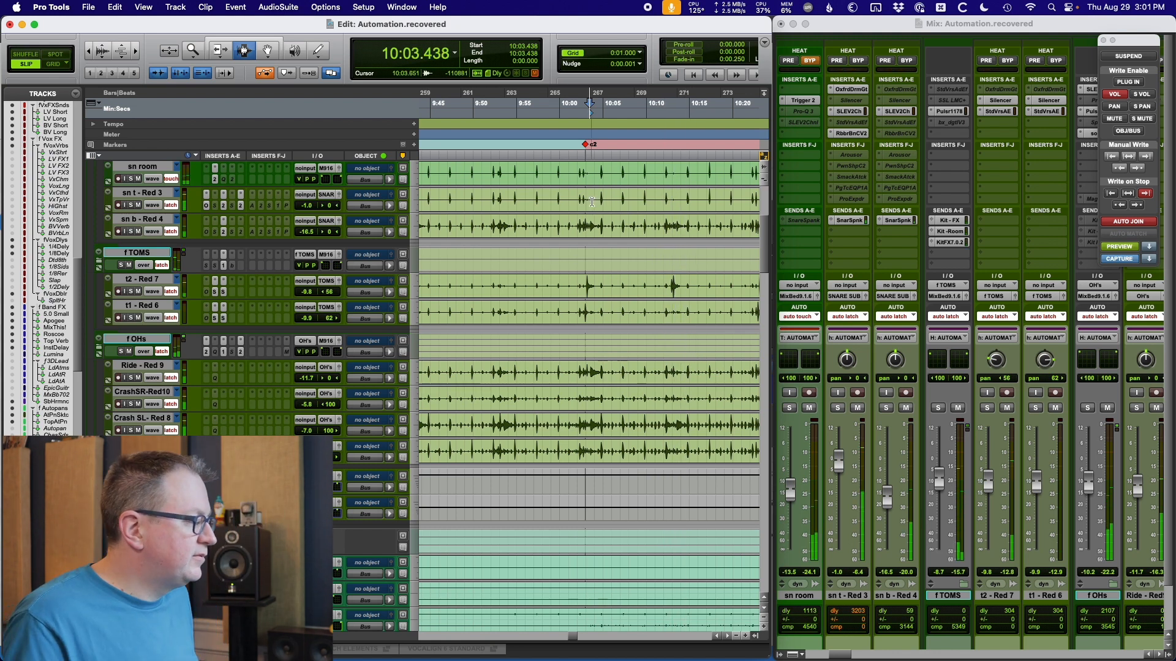
# Step: Audition the drum fill into c2 from the k in - Red 1 track, starting at 10:02.801 and again at 10:01.437
pyautogui.scroll(5, 591, 202)
pyautogui.press('t')
pyautogui.press('t')
pyautogui.press('t')
pyautogui.press('t')
pyautogui.press('t')
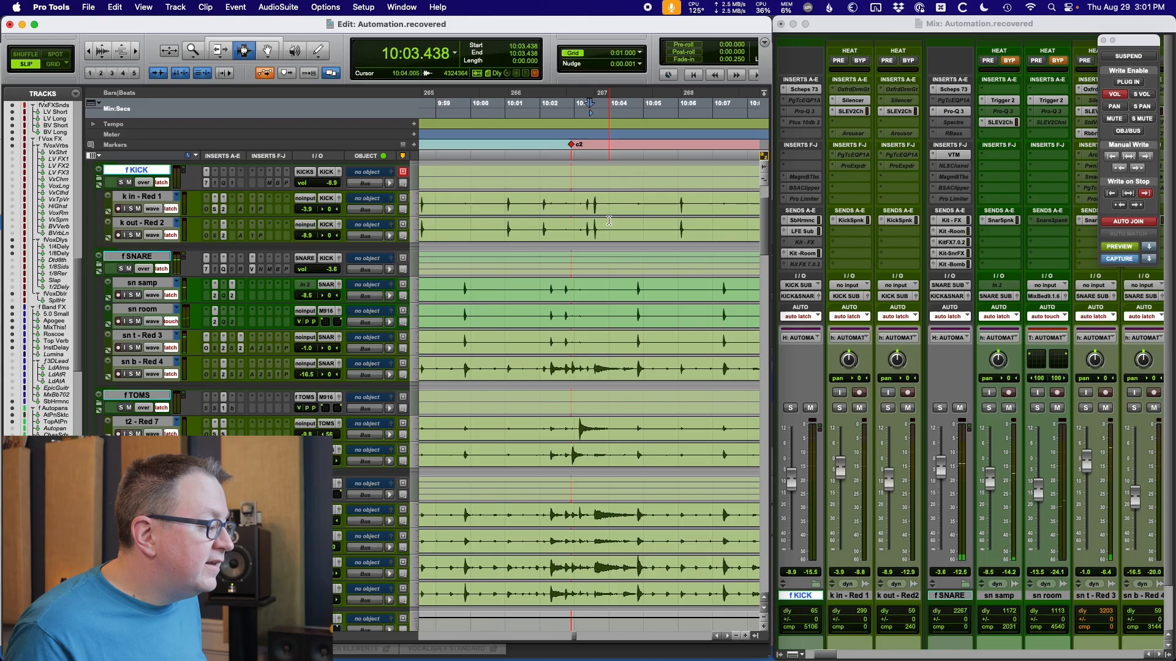
pyautogui.press('r')
pyautogui.press('r')
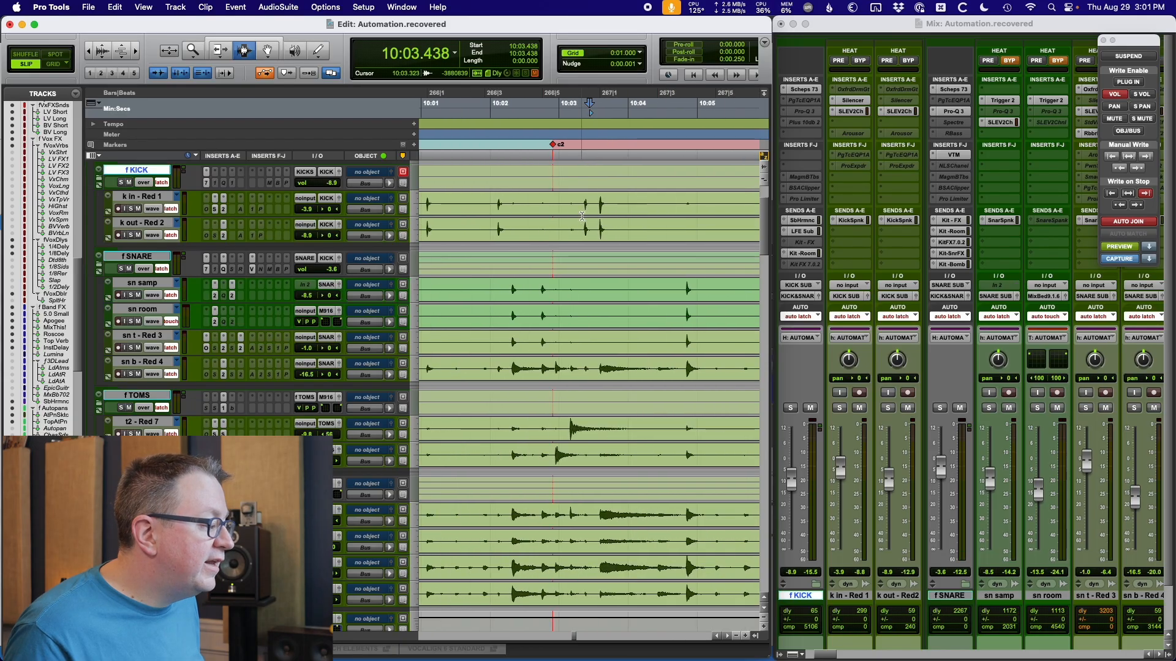
pyautogui.click(546, 206)
pyautogui.press('space')
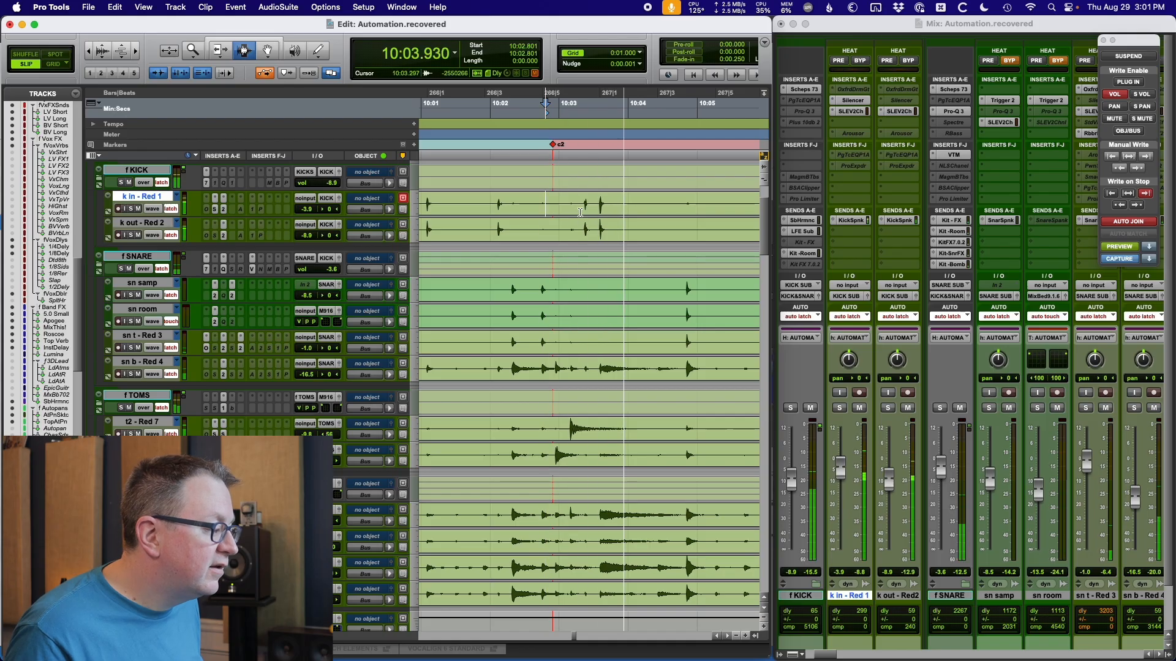
pyautogui.click(451, 206)
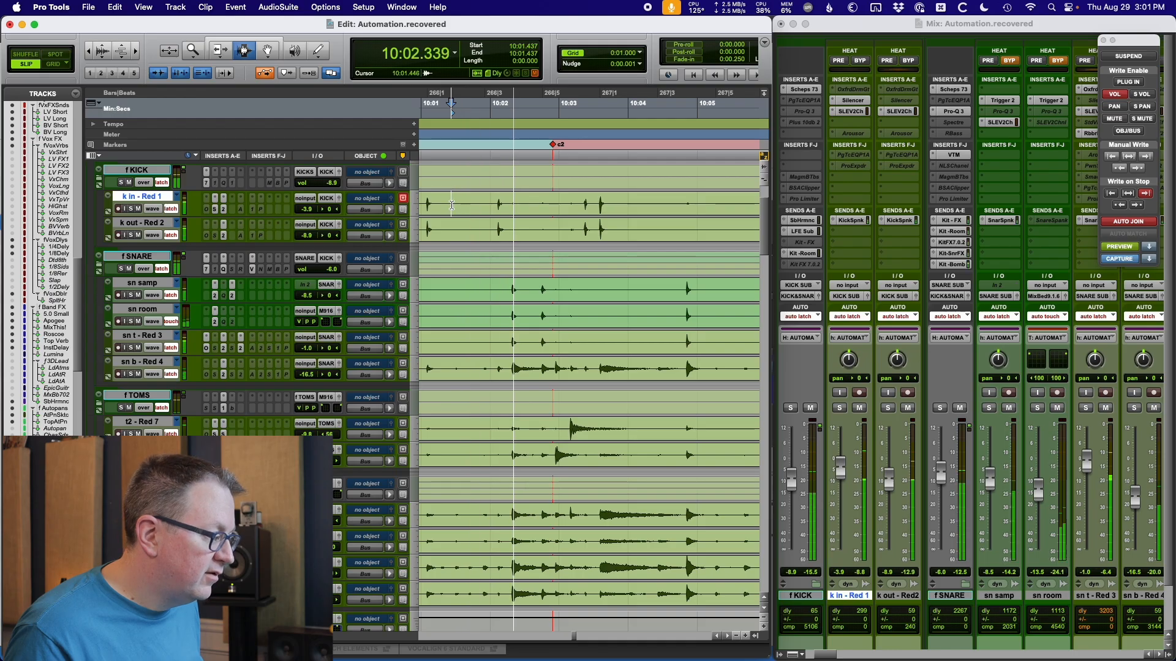
pyautogui.press('space')
# Step: Place the edit cursor at 10:03.582 on the chorus's first kick hit on the k in - Red 1 track
pyautogui.click(598, 206)
pyautogui.press('t')
pyautogui.press('t')
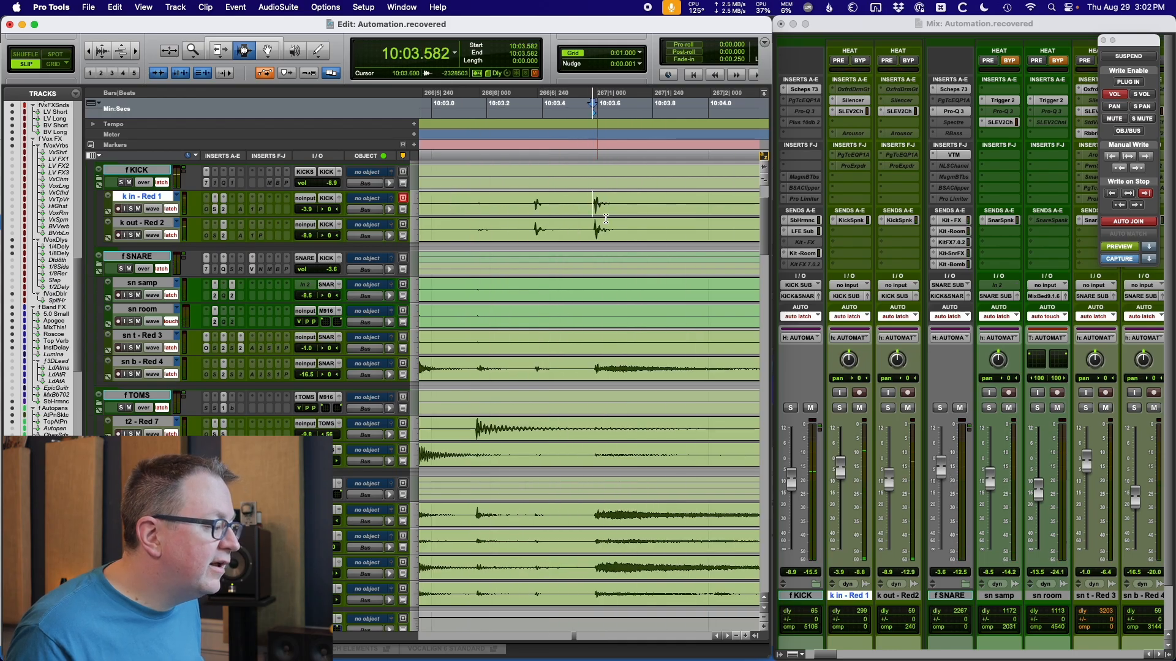
pyautogui.press('r')
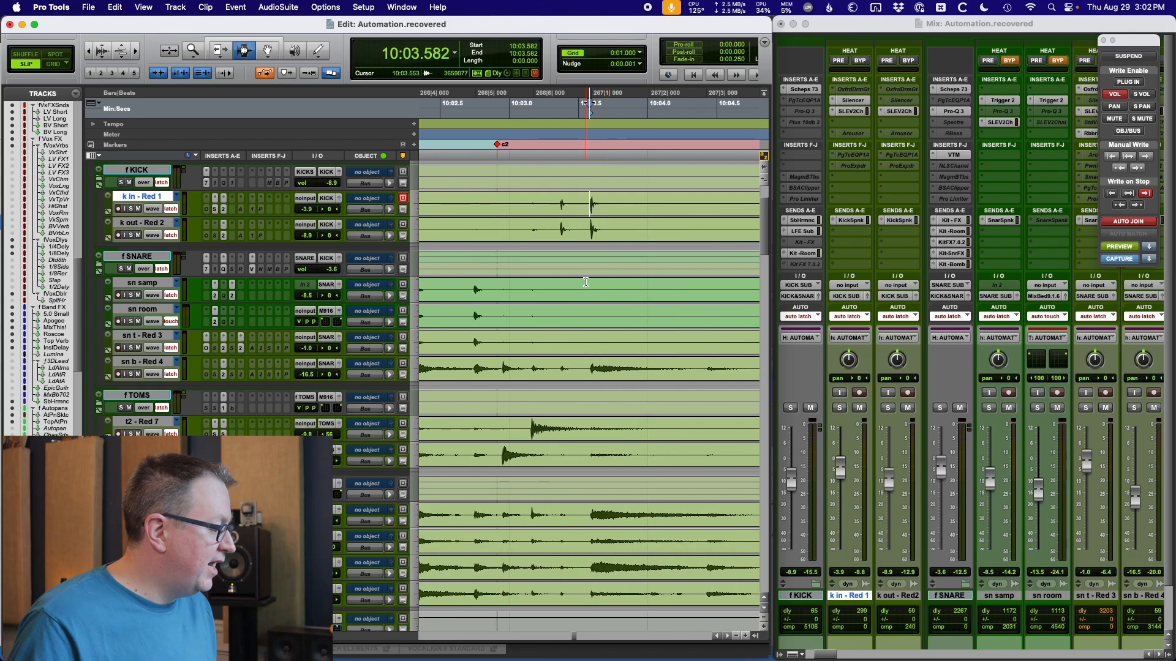
# Step: Review the K Sn Spank and Kit FX tracks and their automation state while Preview is active
pyautogui.scroll(-15, 585, 282)
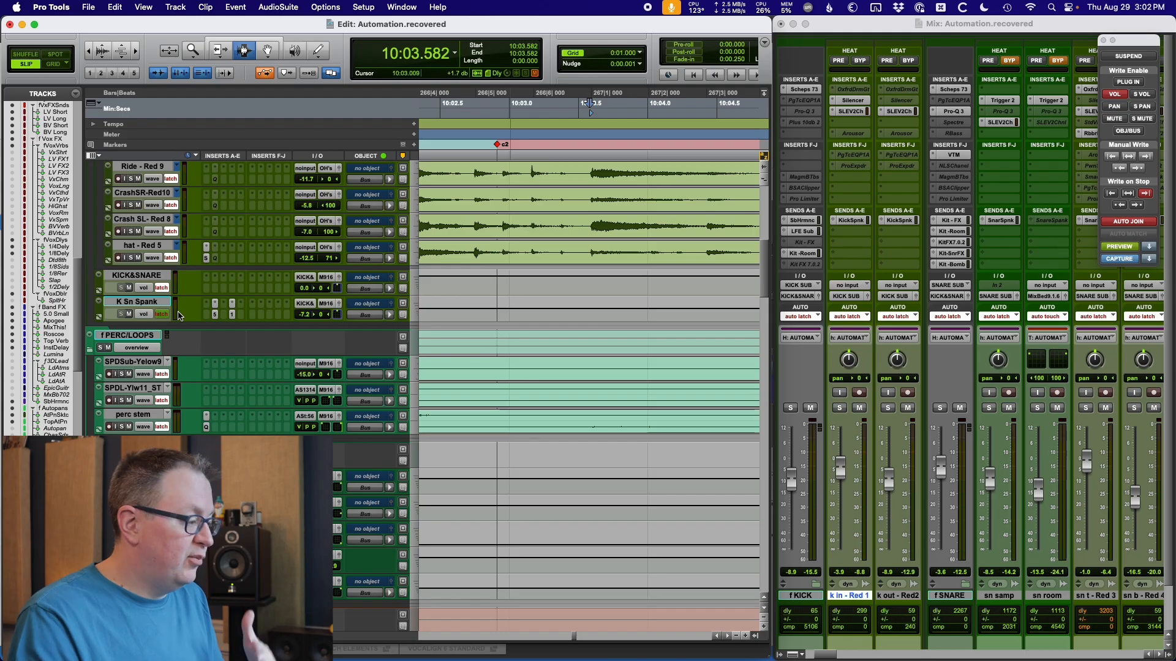
pyautogui.scroll(-3, 196, 326)
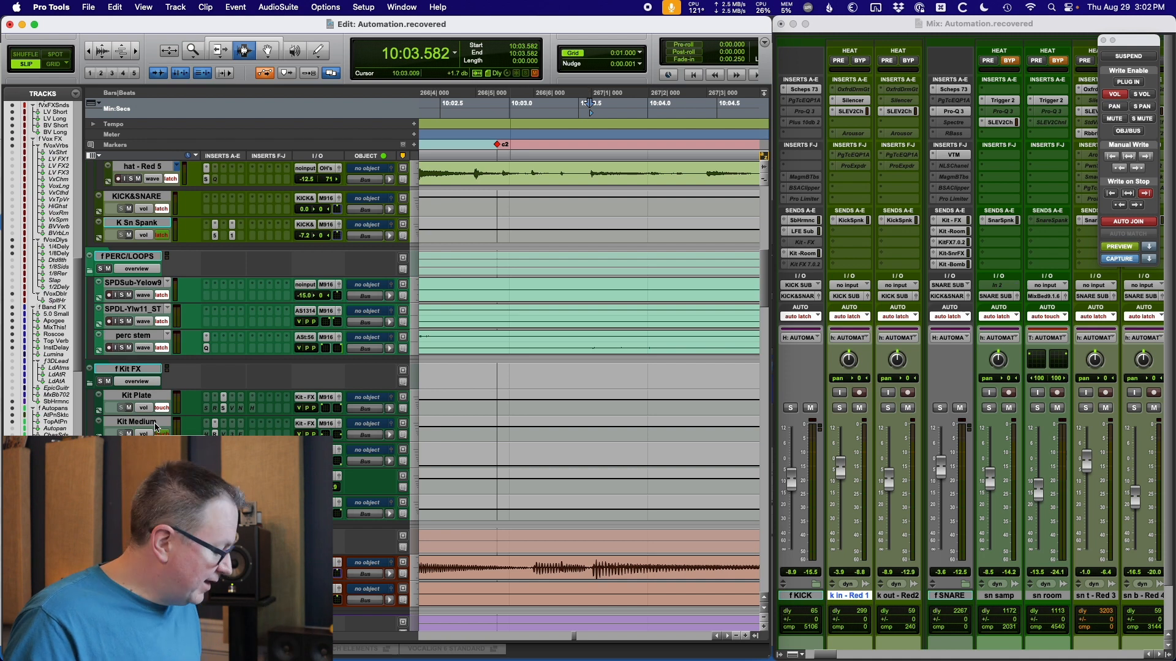
pyautogui.press('super+Tab')
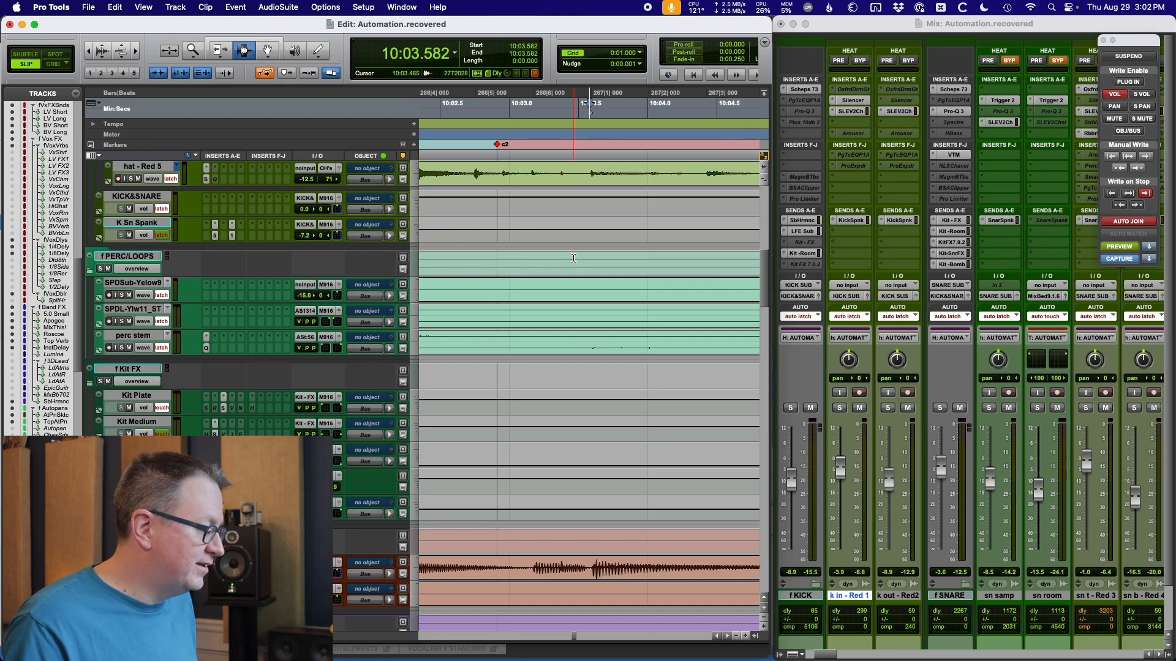
pyautogui.scroll(4, 573, 263)
pyautogui.scroll(-1, 567, 273)
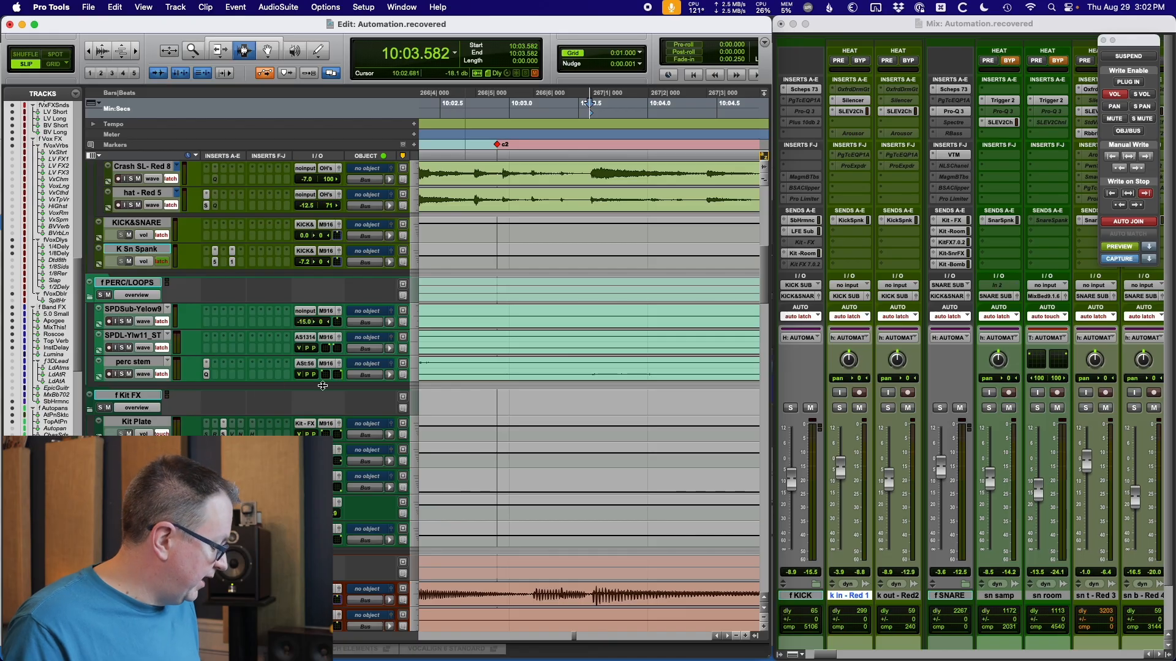
# Step: Leave Preview and latch volume rides from 10:02.920, bringing v Gtr 1 to +1.3, v Gtr 2 to -0.2, v PNO to -0.5 and v Pads to -0.7 dB
pyautogui.press('super+slash')
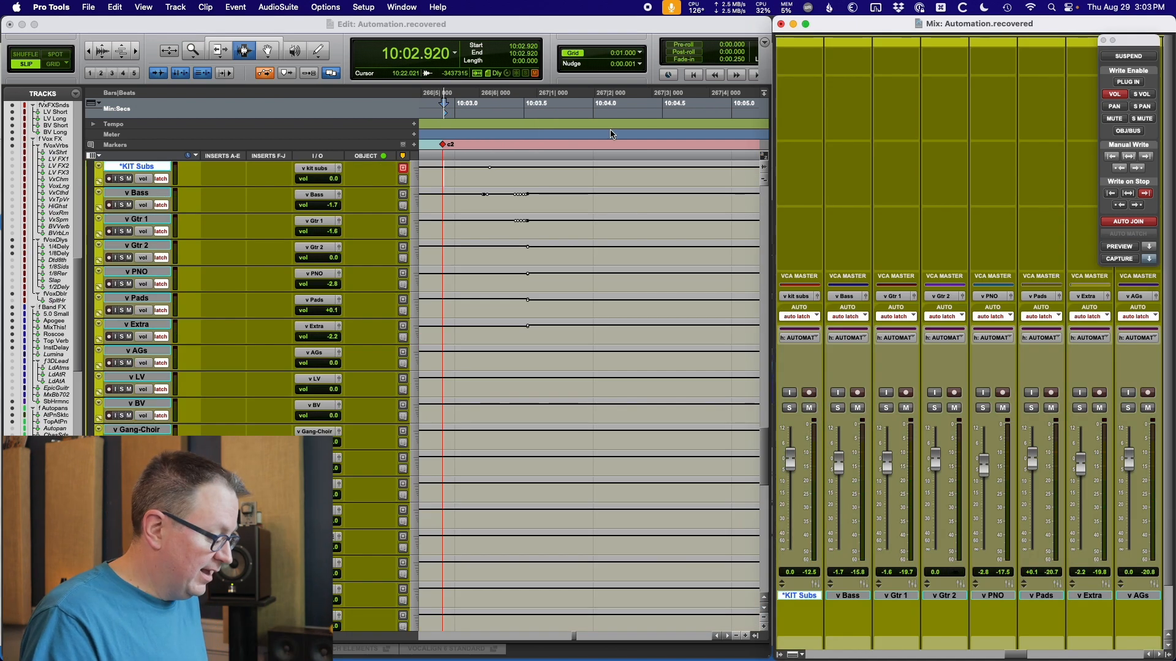
pyautogui.press('space')
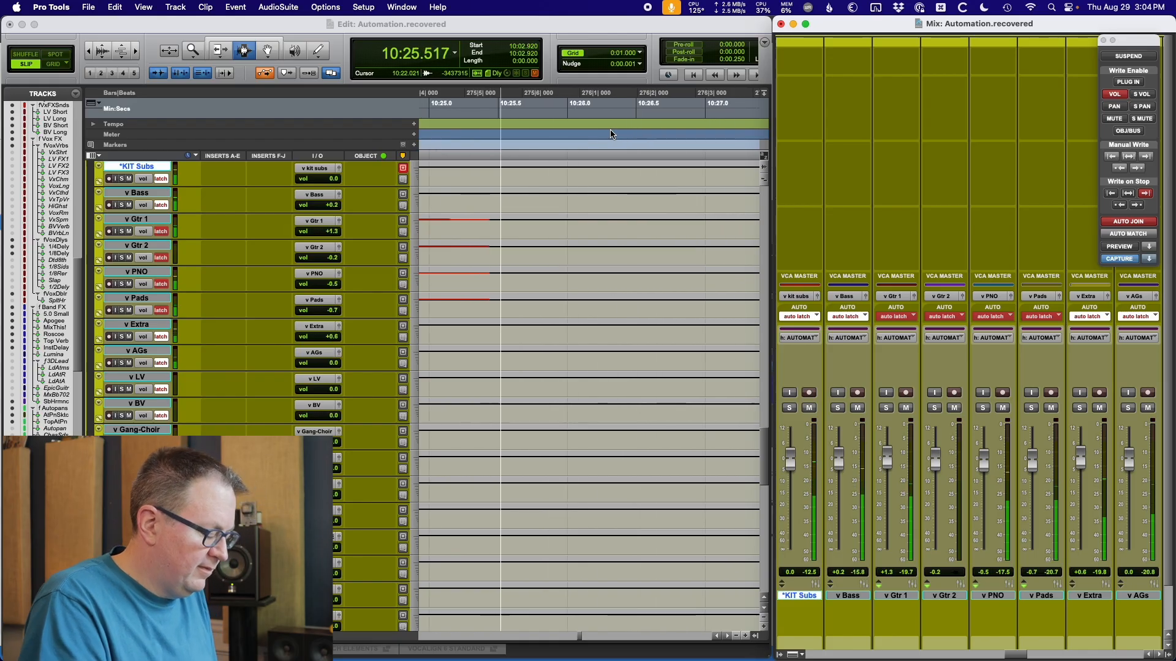
pyautogui.press('space')
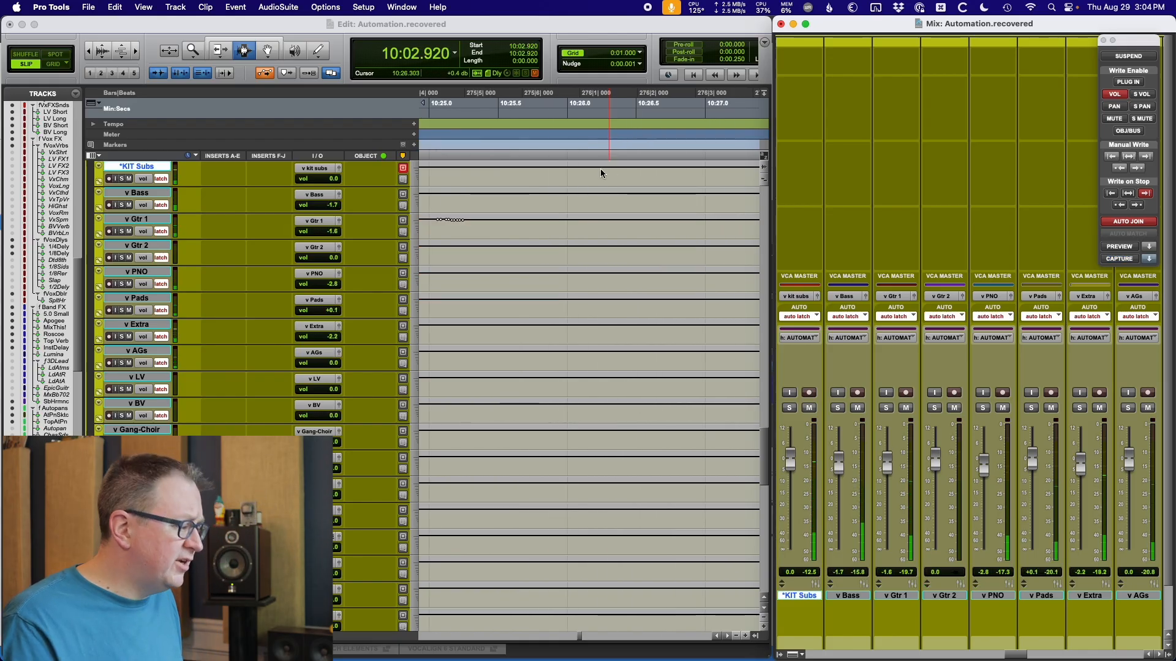
# Step: Latch volume rides through c2 from 10:19.503, bringing v Gtr 1 to +2.3, v PNO to -0.3, v Pads to -0.8 and v Extra to +1.5 dB
pyautogui.click(593, 186)
pyautogui.press('r')
pyautogui.press('r')
pyautogui.press('r')
pyautogui.press('r')
pyautogui.press('r')
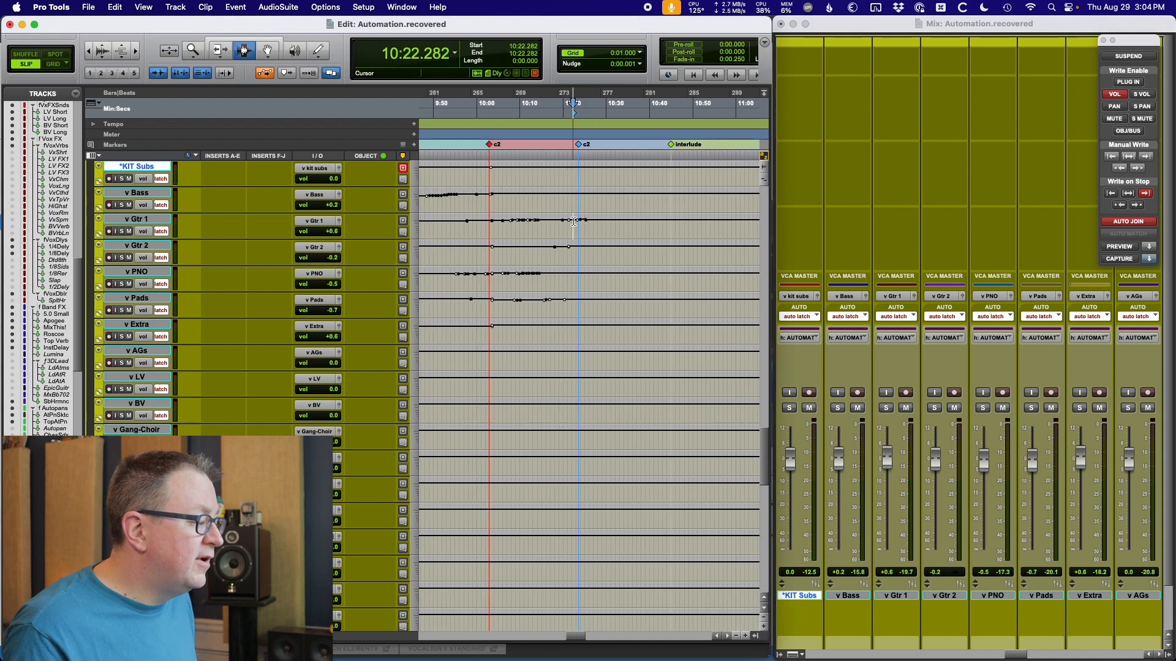
pyautogui.click(573, 222)
pyautogui.press('t')
pyautogui.press('t')
pyautogui.press('t')
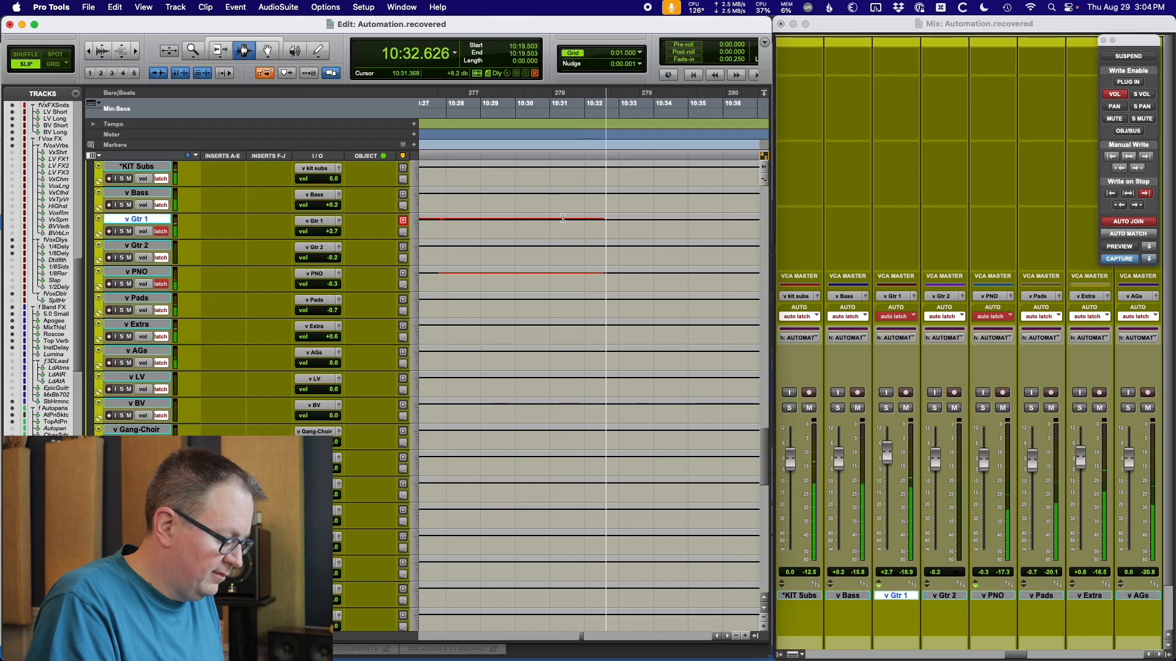
pyautogui.press('alt+super+1')
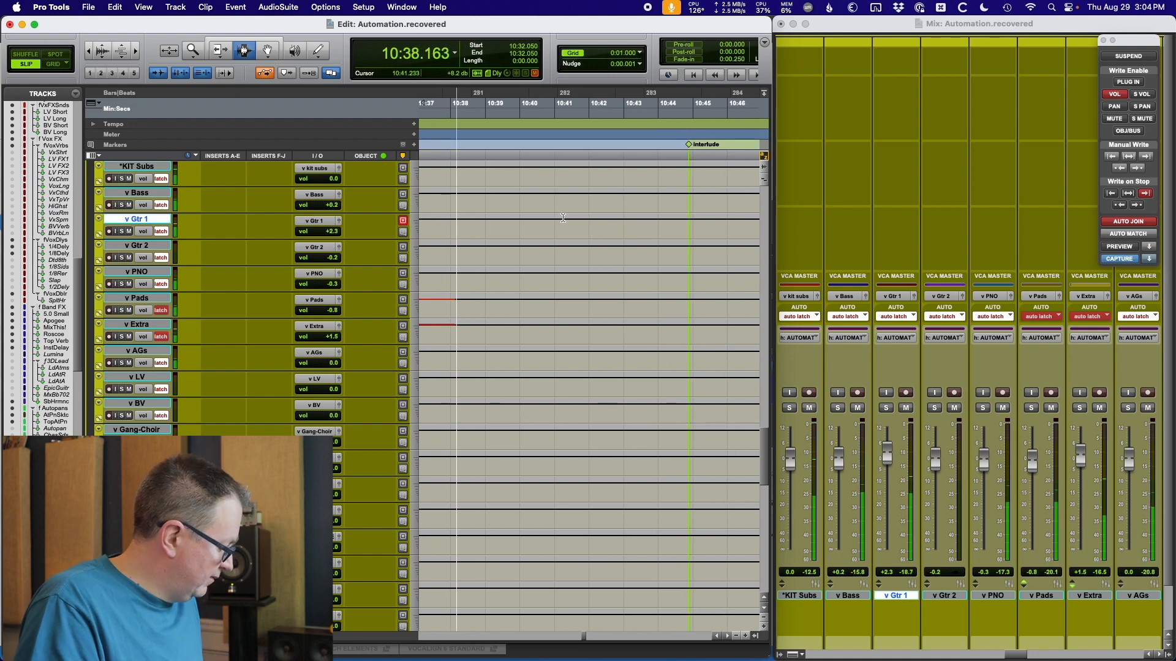
pyautogui.press('space')
# Step: Latch rides from 10:25.384 into the interlude, bringing v Gtr 1 to +1.0, v PNO to +2.6, v Extra to +1.7 and v AGs to +1.3 dB
pyautogui.press('super+comma')
pyautogui.press('Return')
pyautogui.press('space')
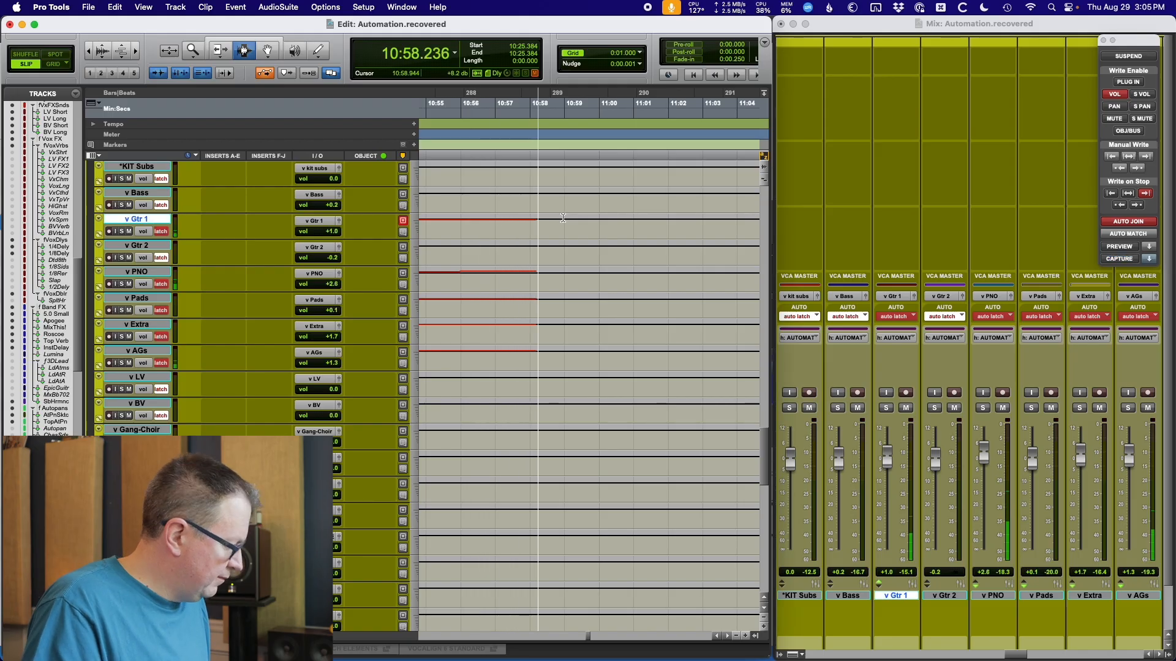
pyautogui.press('space')
# Step: Audition the end of c2 leading into the interlude, starting at 10:36.309 on the v Gtr 2 track
pyautogui.press('r')
pyautogui.press('r')
pyautogui.press('r')
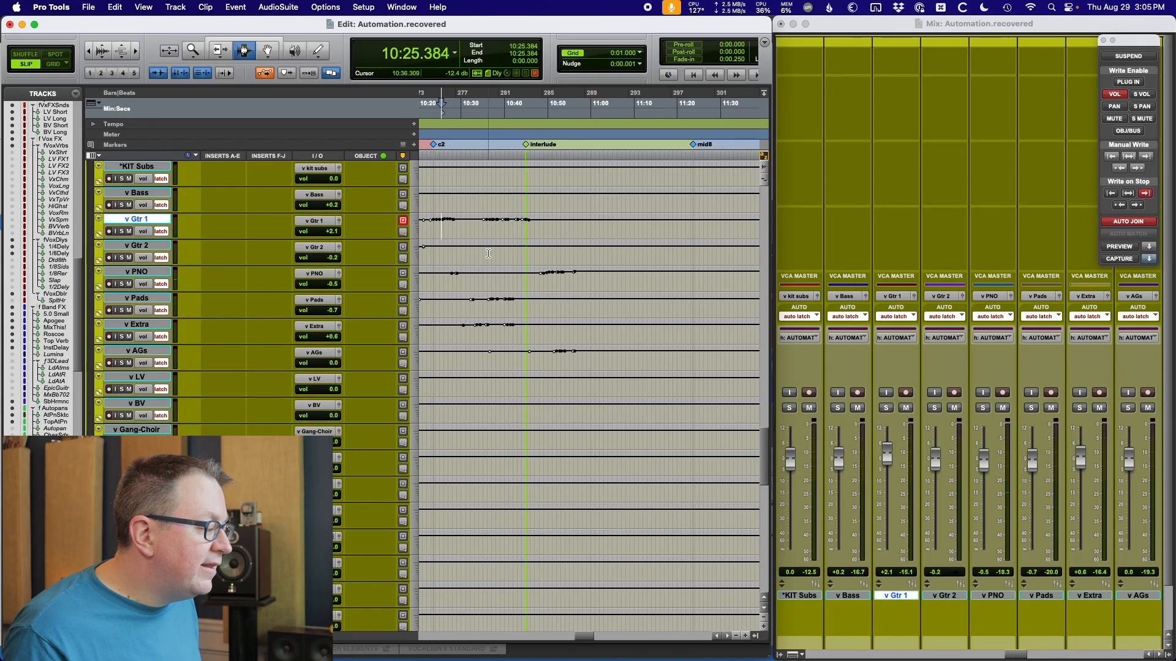
pyautogui.click(488, 253)
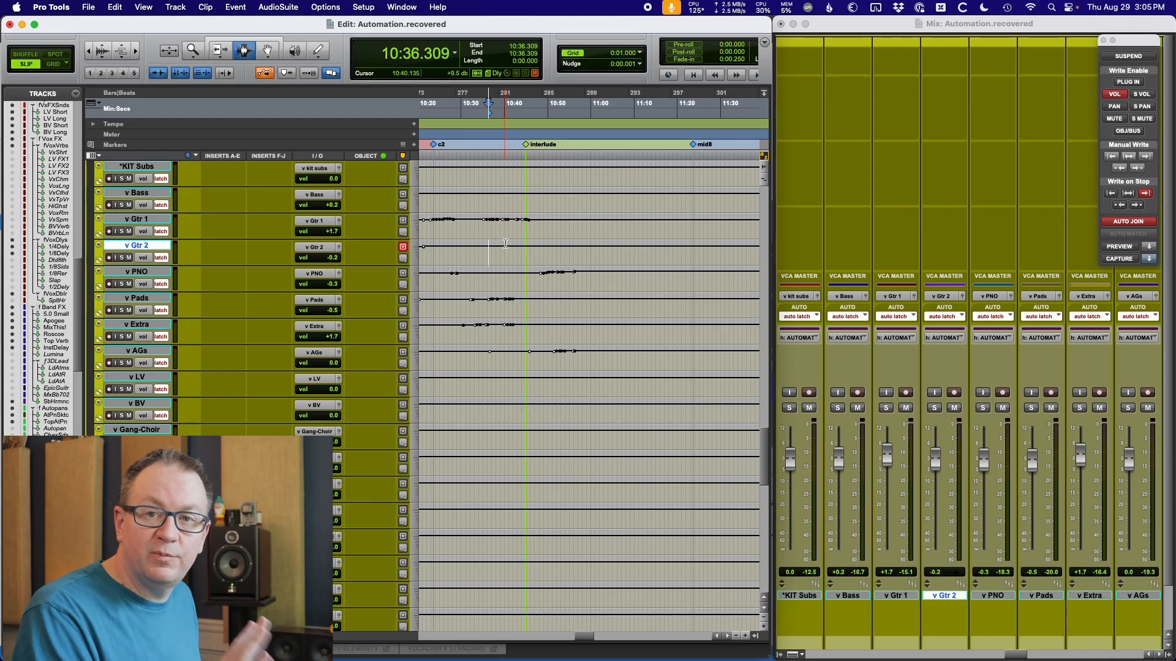
pyautogui.press('space')
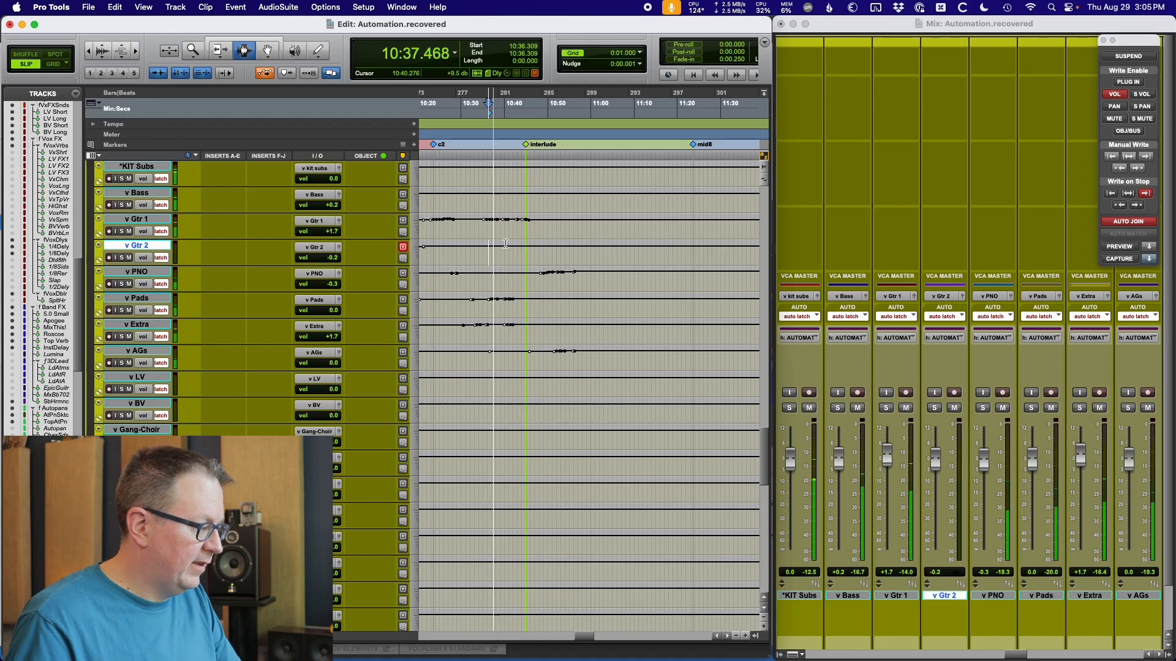
pyautogui.press('space')
# Step: Latch interlude rides from 10:42.118, backing up to 11:02.372 and 11:07.775, bringing v PNO to +4.0, v AGs to +3.7 and v Gtr 1 to +5.9 dB
pyautogui.click(513, 220)
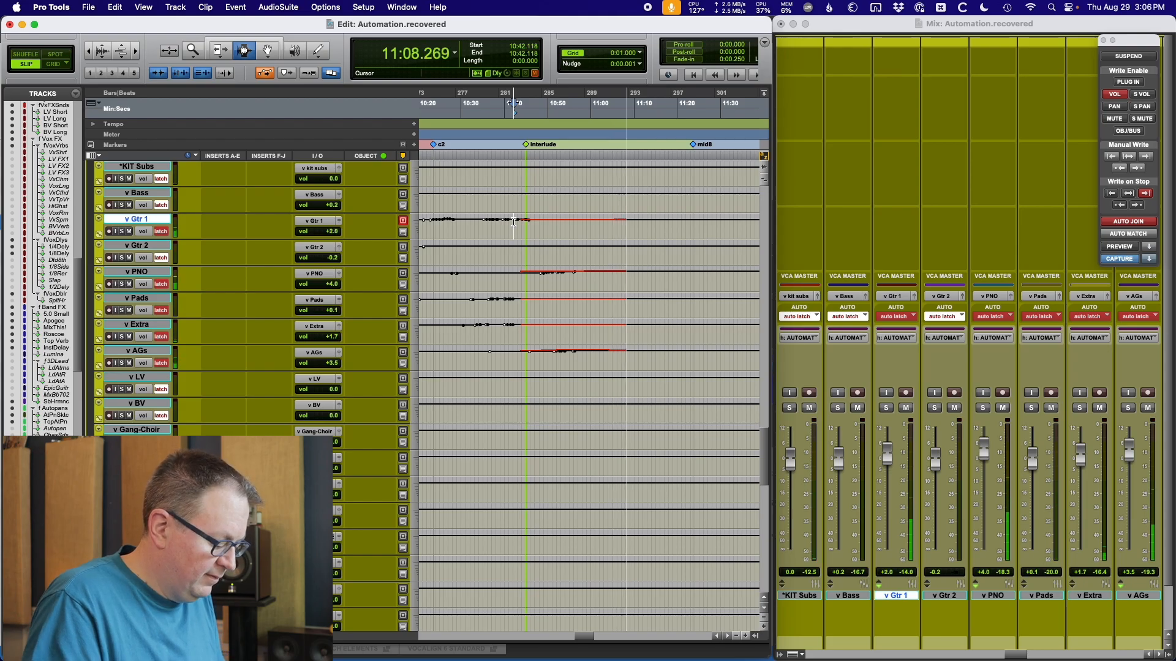
pyautogui.press('alt+super+KP_1')
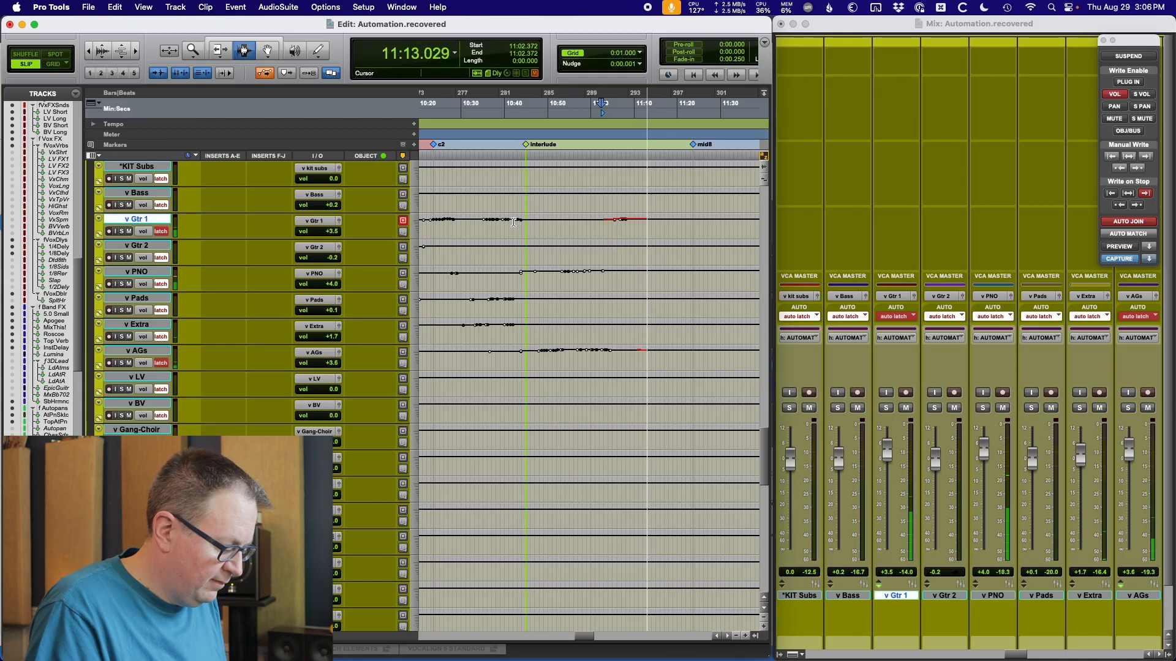
pyautogui.press('alt+super+1')
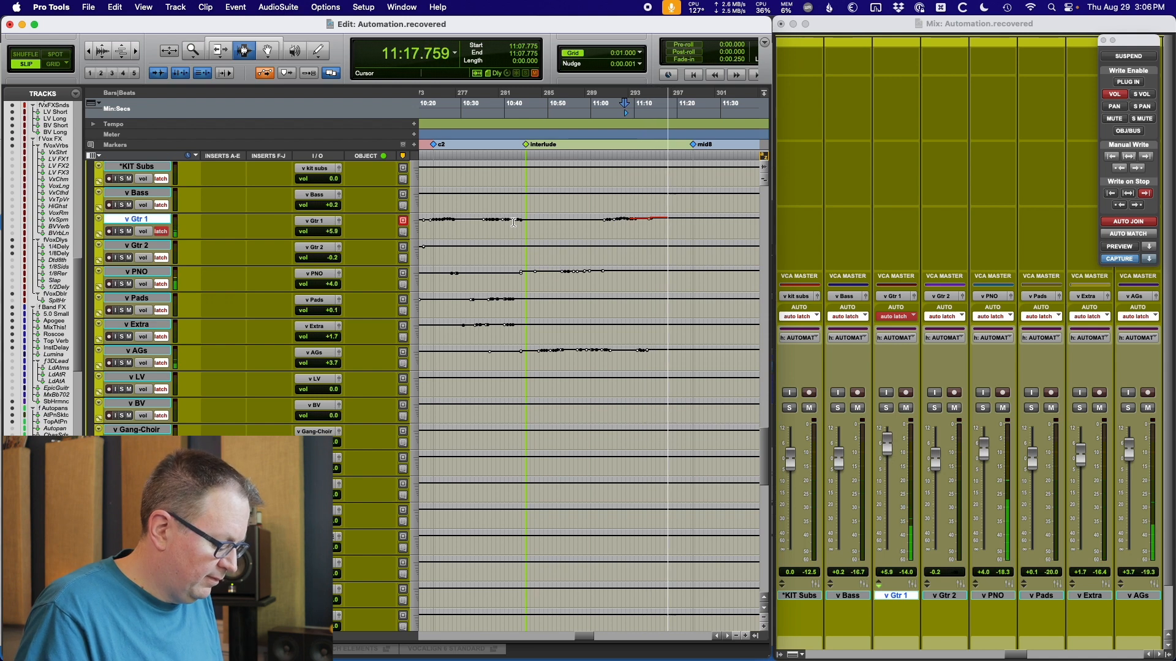
pyautogui.press('space')
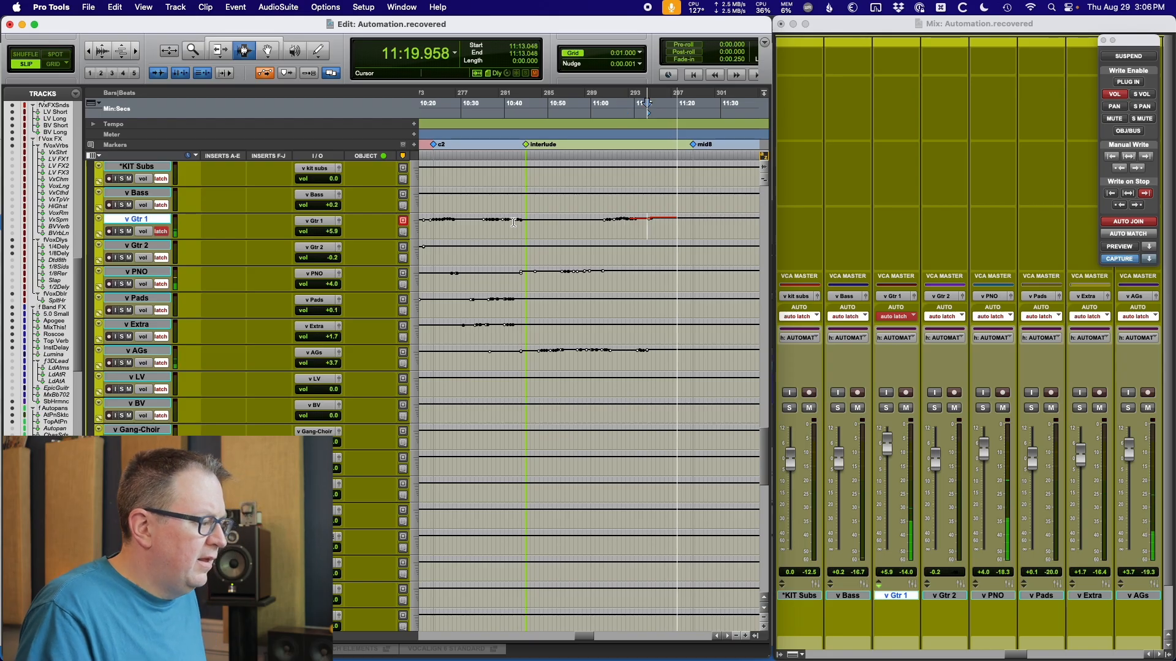
# Step: Redo the rides at the end of the interlude, bringing v Gtr 1 to +7.3, v PNO to +2.6 and v AGs to +3.8 dB
pyautogui.press('KP_1')
pyautogui.press('space')
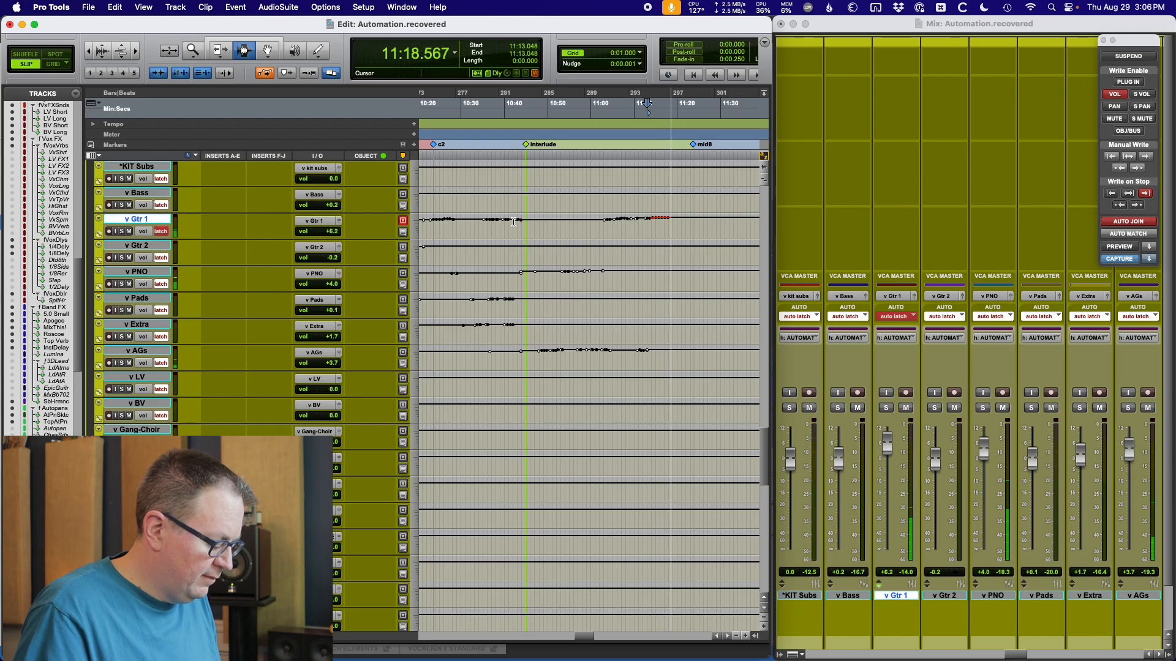
pyautogui.press('space')
pyautogui.press('space')
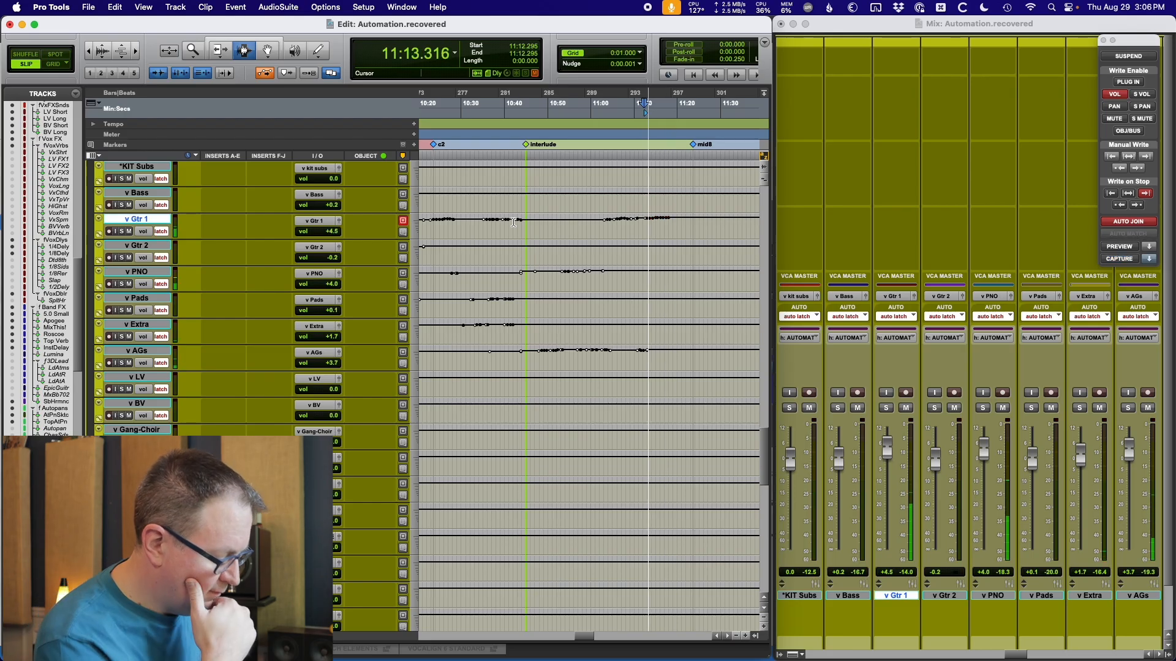
pyautogui.press('space')
pyautogui.press('space')
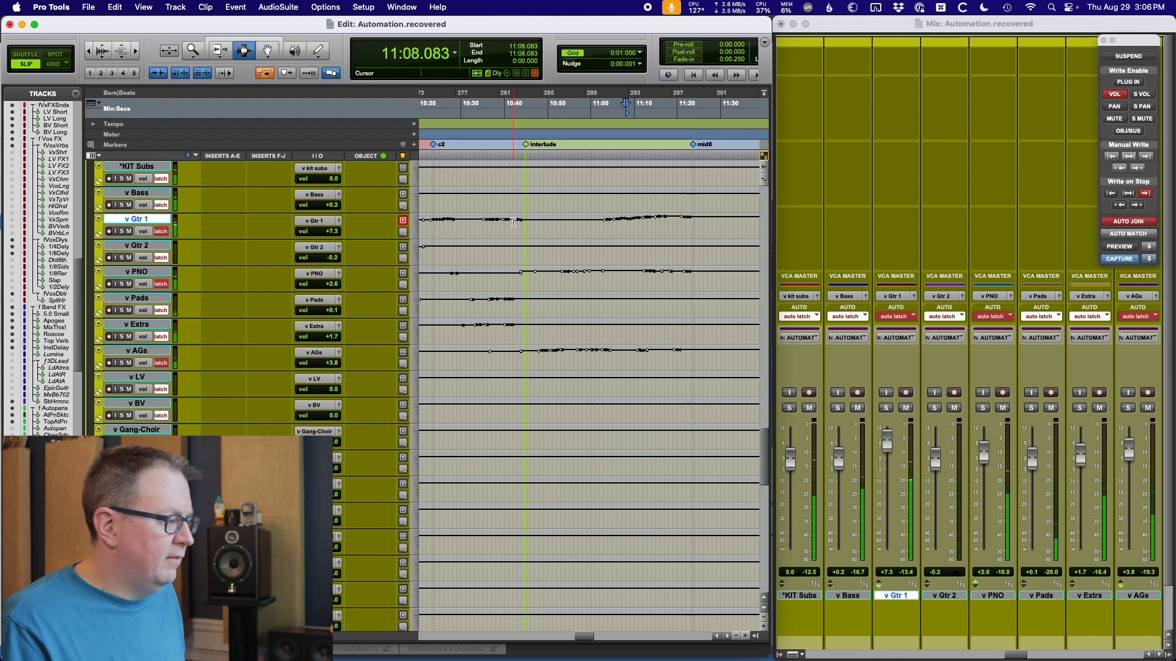
pyautogui.press('space')
# Step: Audition the transition into the interlude from 10:44.527 on the v Bass track and again from 10:37.860
pyautogui.click(525, 210)
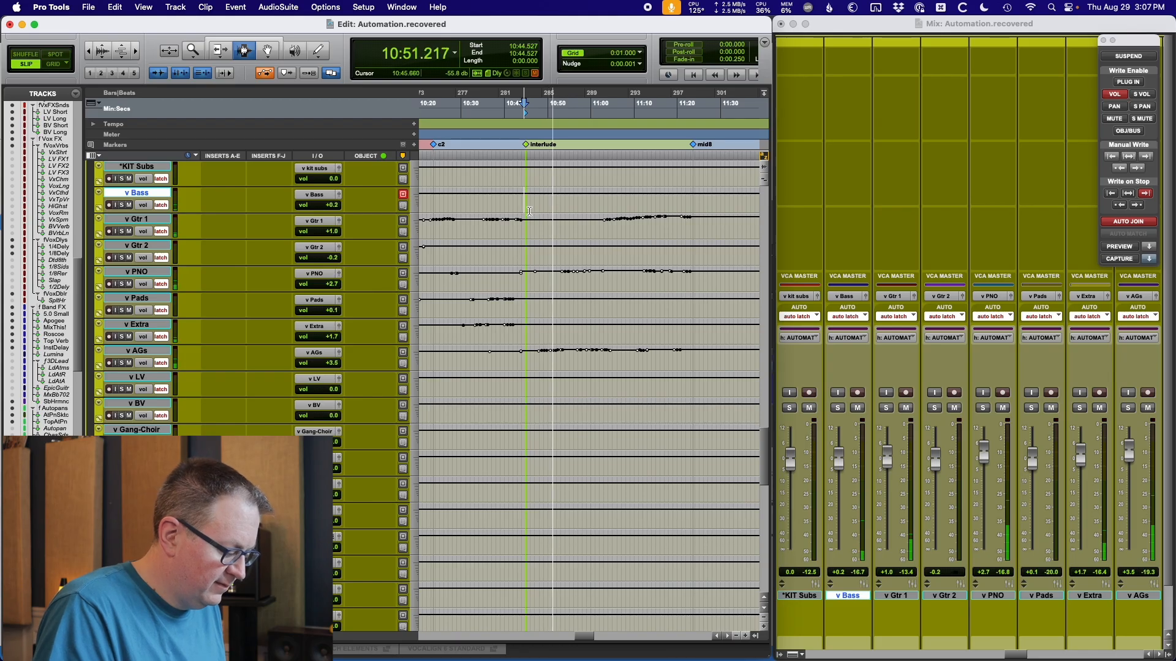
pyautogui.press('space')
pyautogui.press('space')
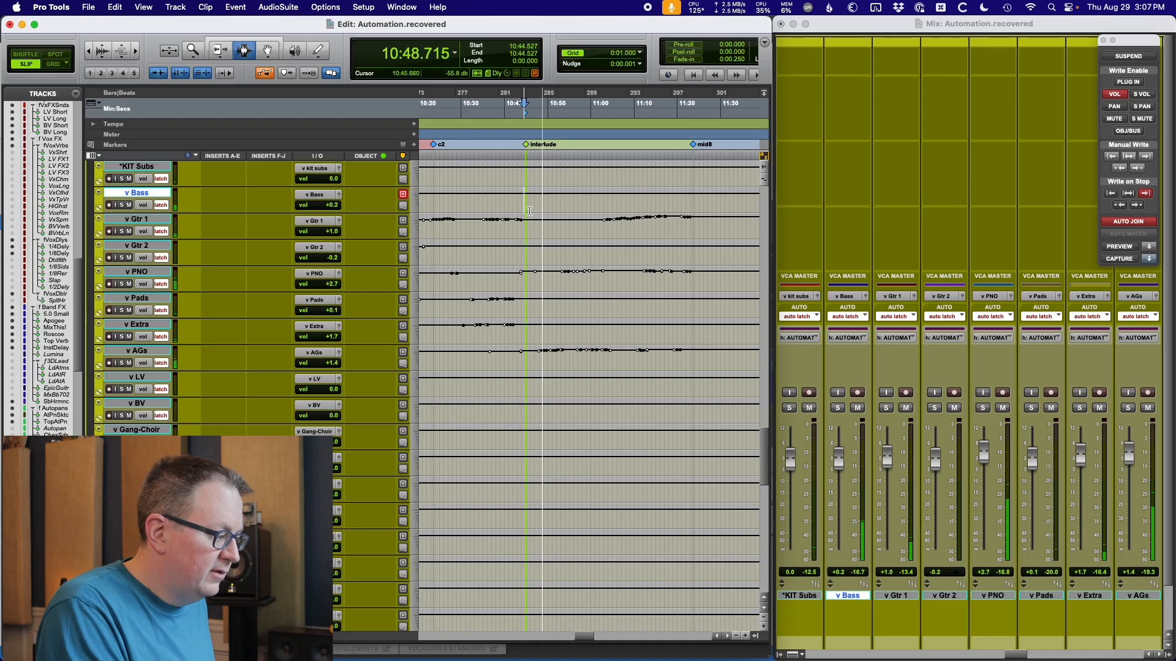
pyautogui.press('space')
pyautogui.press('KP_1')
pyautogui.press('space')
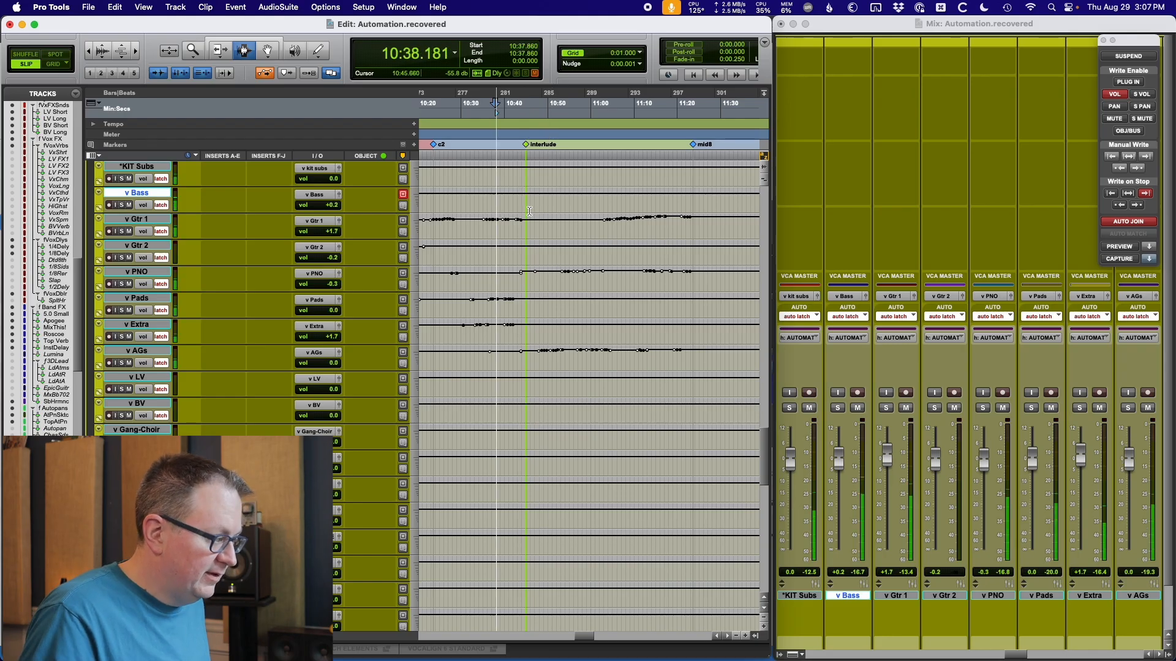
pyautogui.press('space')
# Step: Latch a volume swell on v Extra in the early interlude from 10:45.660, returning it to +1.7 dB
pyautogui.click(529, 211)
pyautogui.press('space')
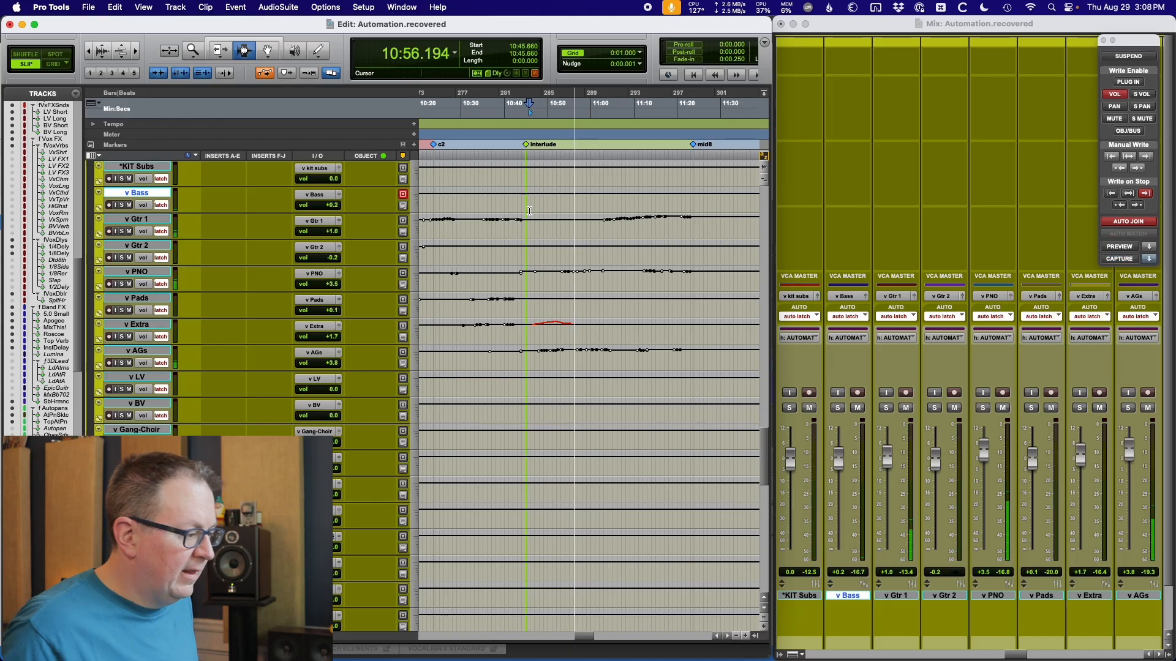
pyautogui.press('space')
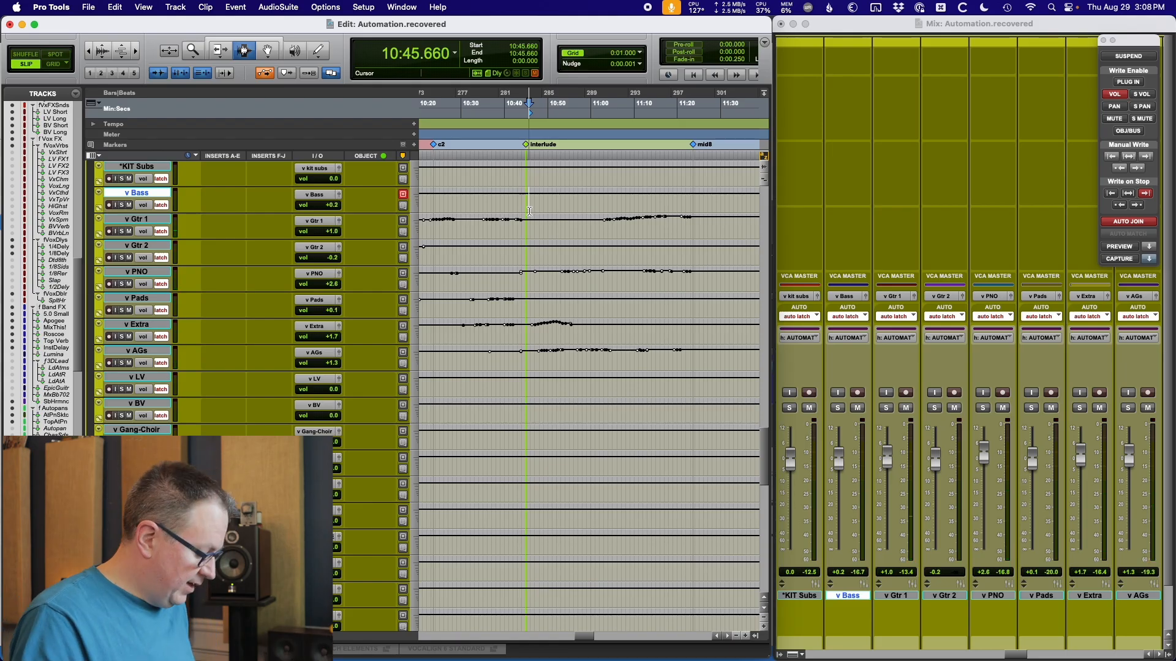
# Step: Suspend all groups and latch new v Extra and v Gtr 1 swells in the interlude, backing up to 10:51.290
pyautogui.press('super+shift+g')
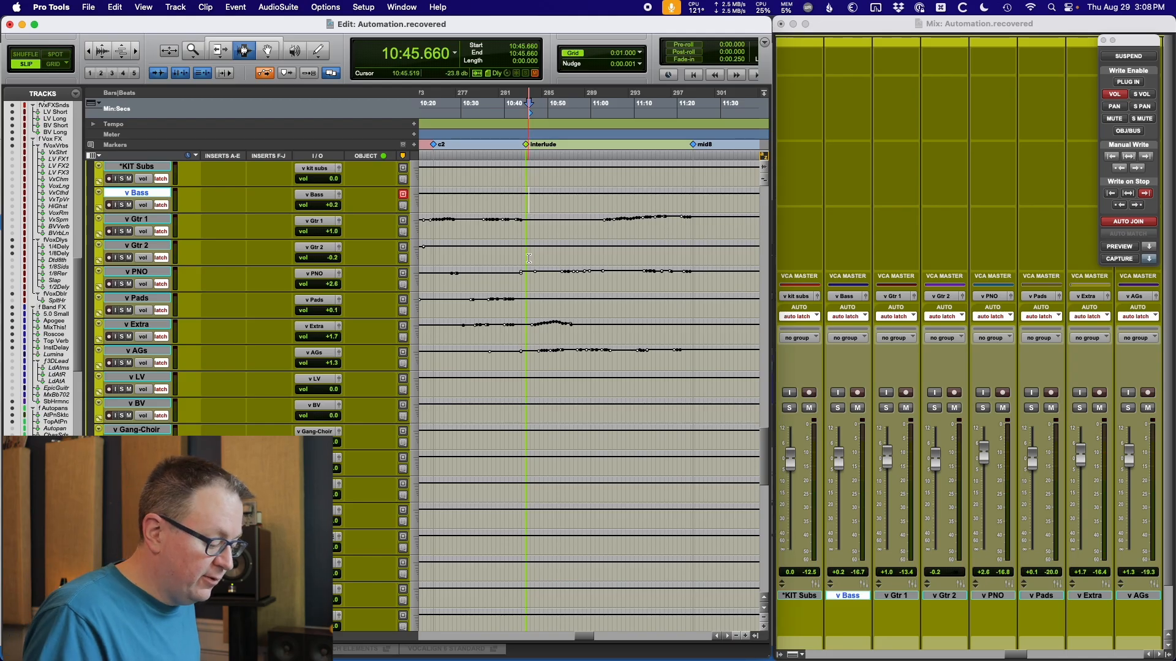
pyautogui.press('space')
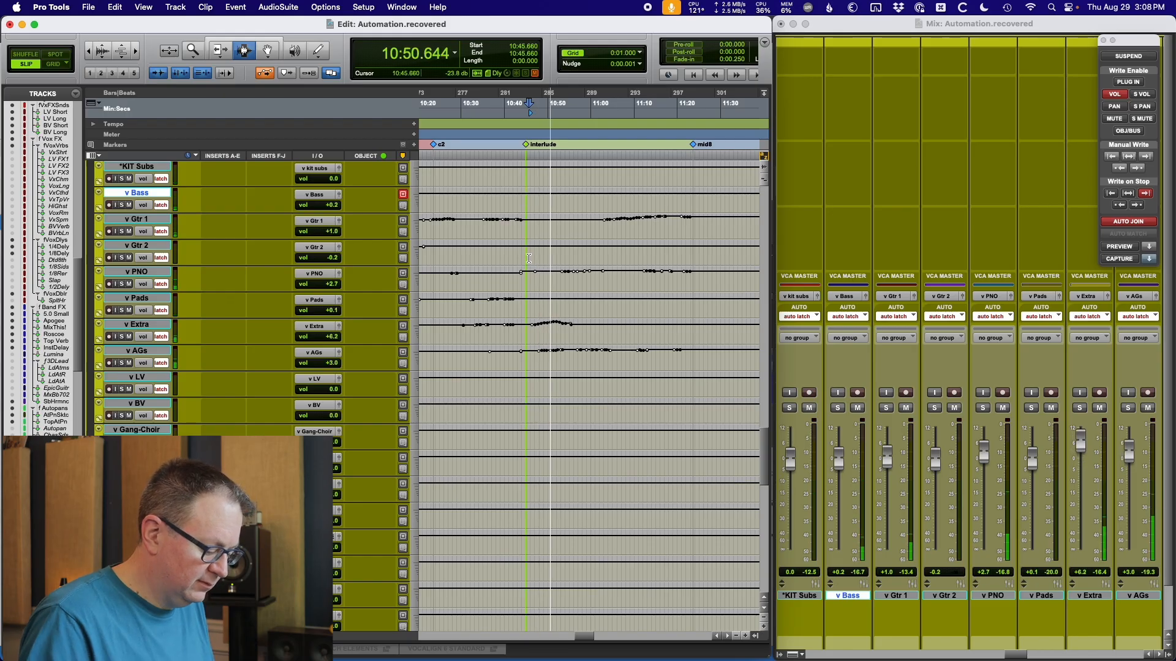
pyautogui.press('KP_1')
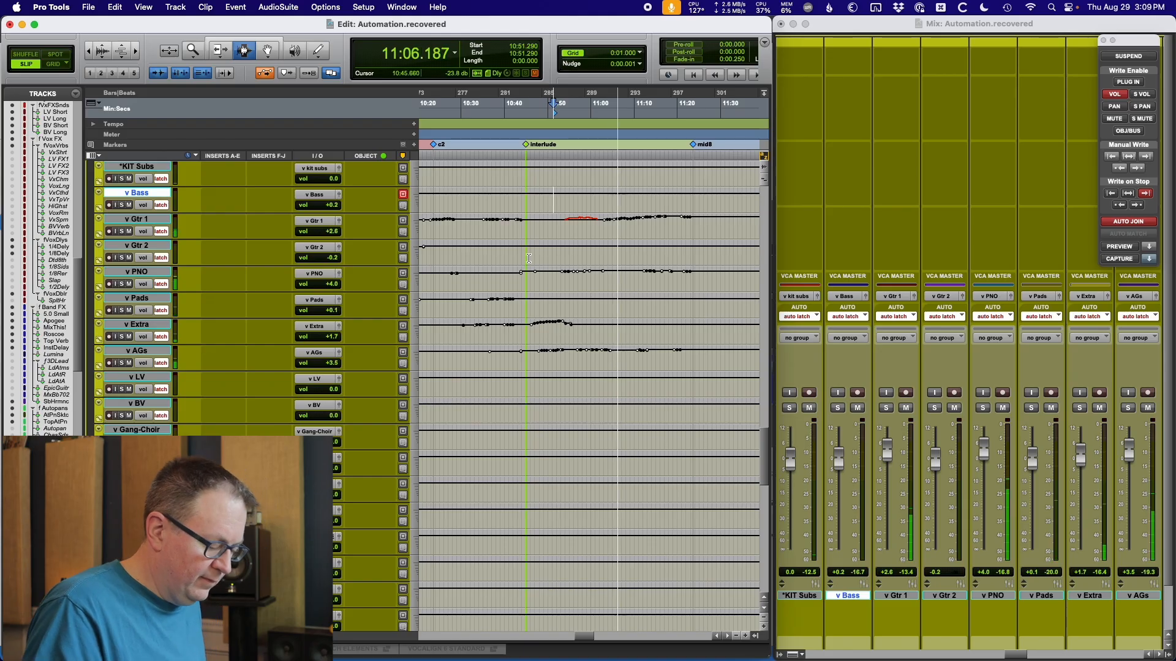
pyautogui.press('space')
# Step: Play from 10:50.336 on the v Gtr 1 track and latch v AGs to +1.5 dB through the interlude
pyautogui.click(543, 241)
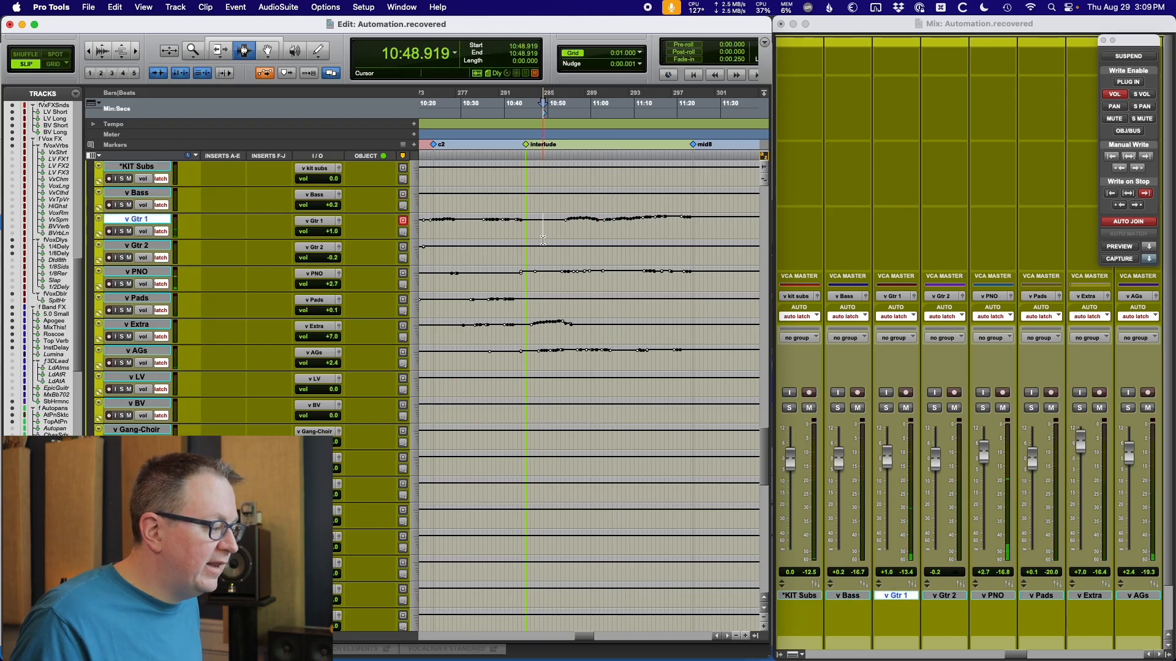
pyautogui.click(538, 241)
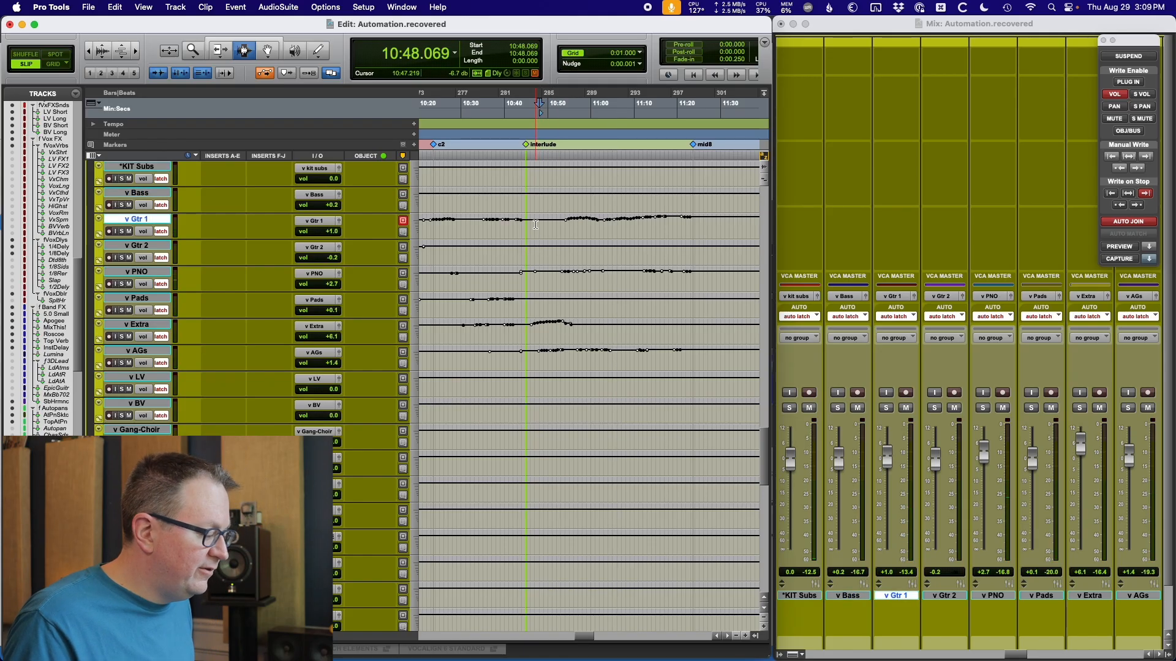
pyautogui.click(549, 226)
pyautogui.press('space')
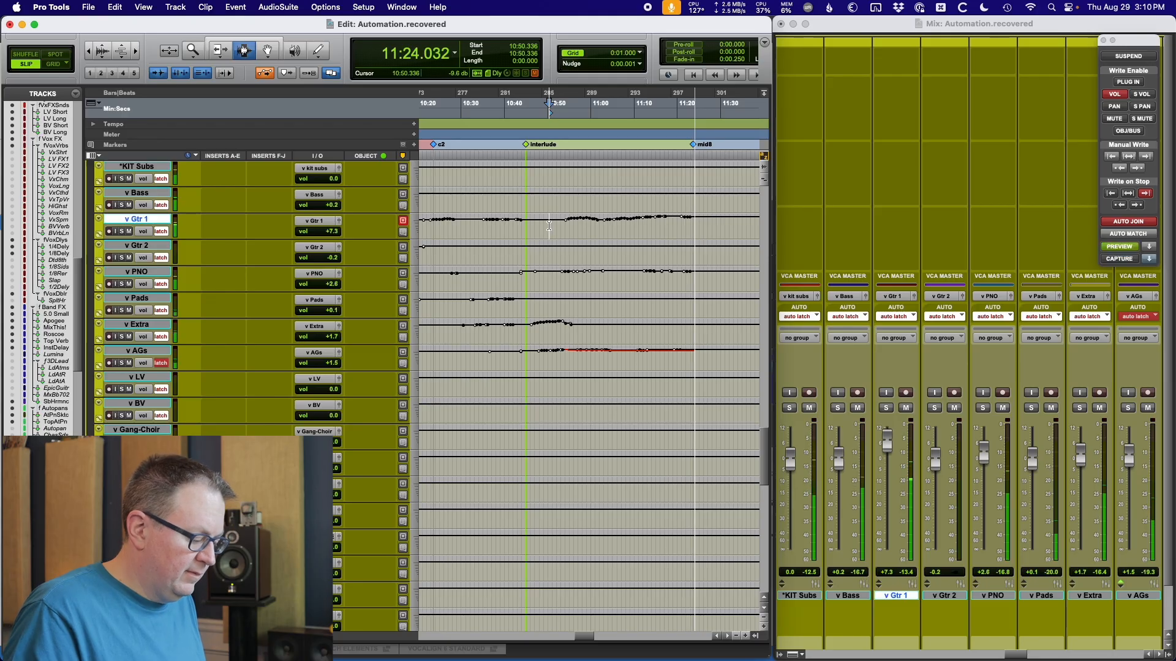
pyautogui.press('space')
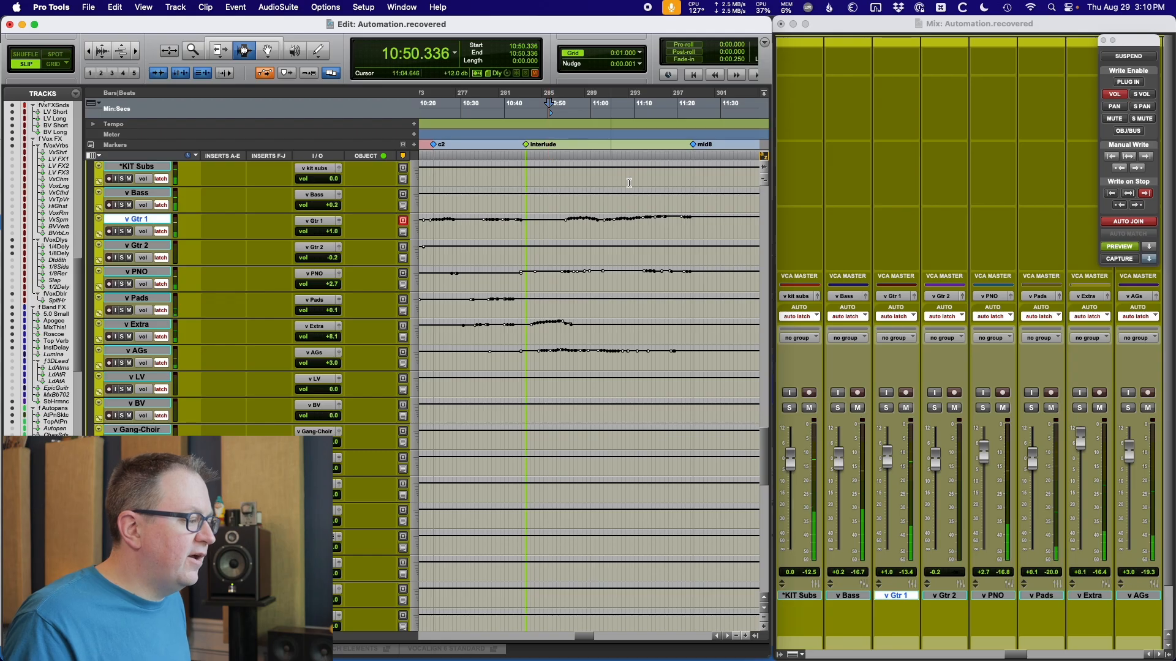
# Step: From 11:21.082, preview mid8 volumes: kit subs +0.1, v Bass +0.7, v Gtr 1 +3.0, v PNO +2.1, v Pads -0.6, v Extra +0.4, v AGs +0.9 dB
pyautogui.click(682, 193)
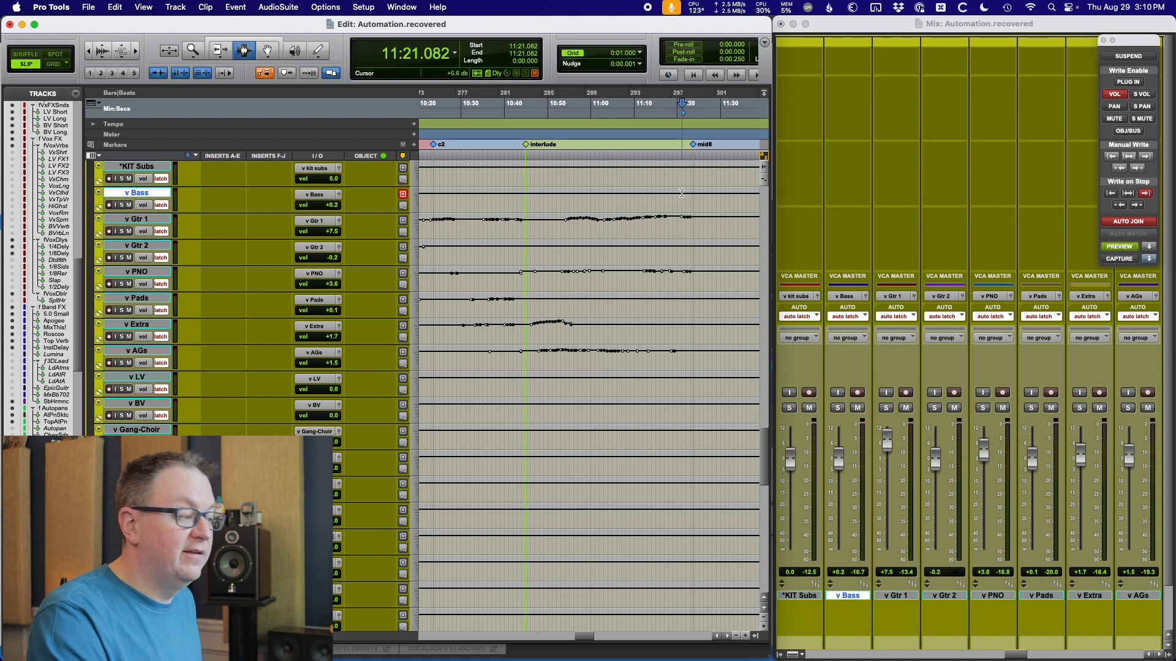
pyautogui.press('space')
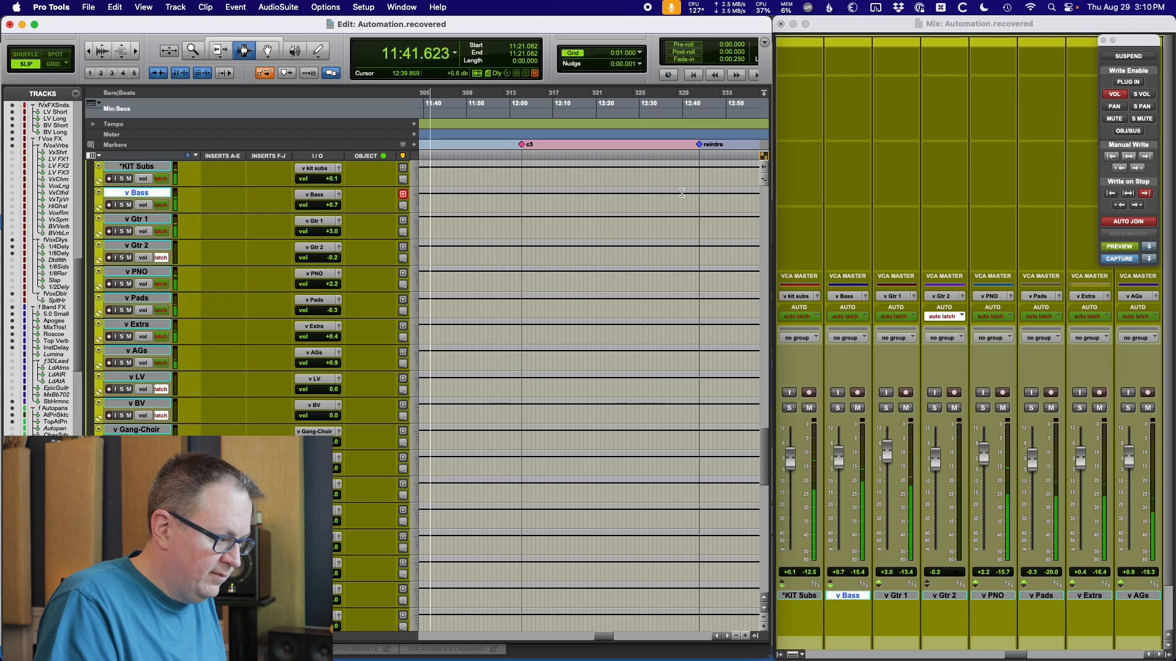
pyautogui.press('space')
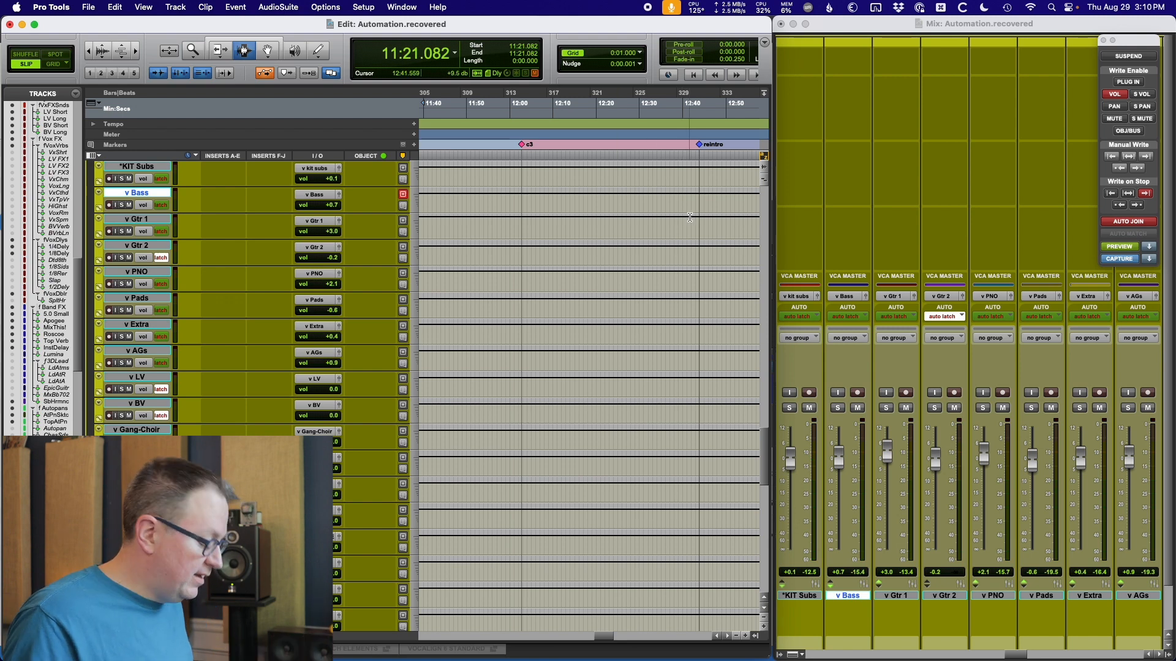
# Step: Write the previewed volume levels into the automation from the mid8 marker and replay the transition from 11:21.082
pyautogui.press('space')
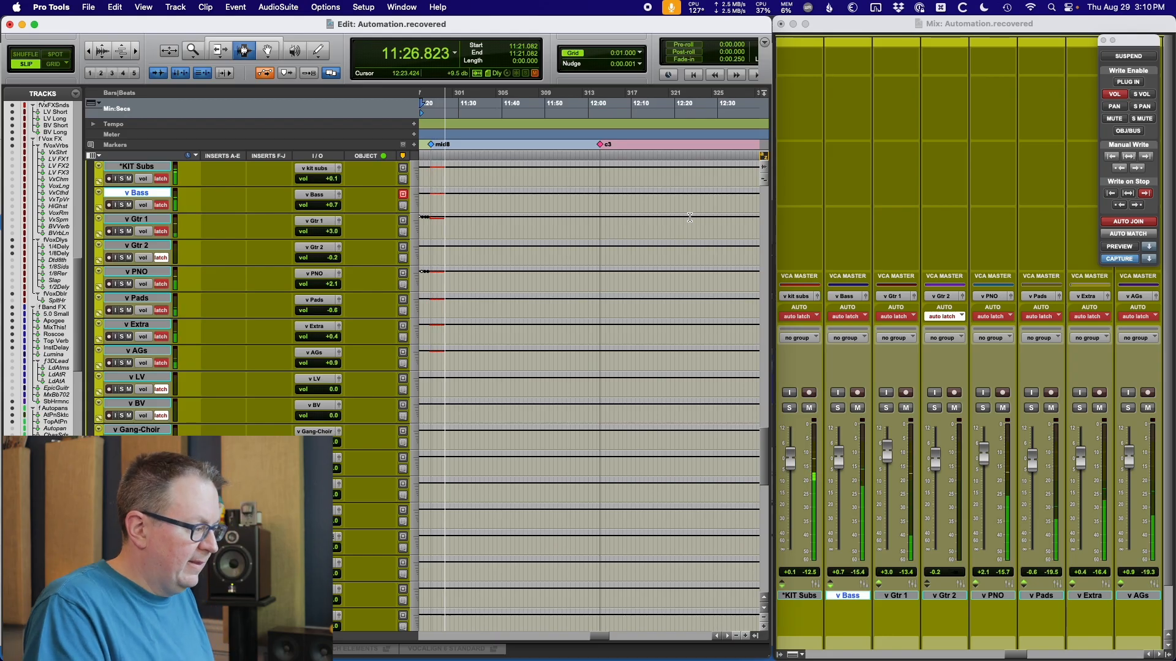
pyautogui.press('space')
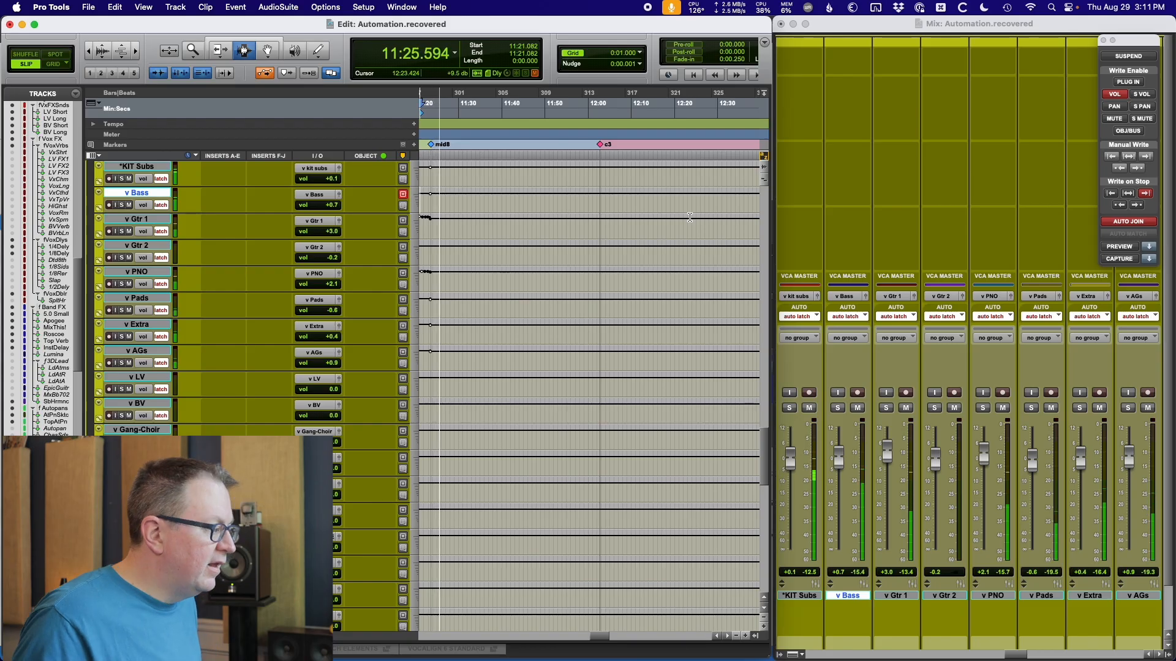
pyautogui.press('space')
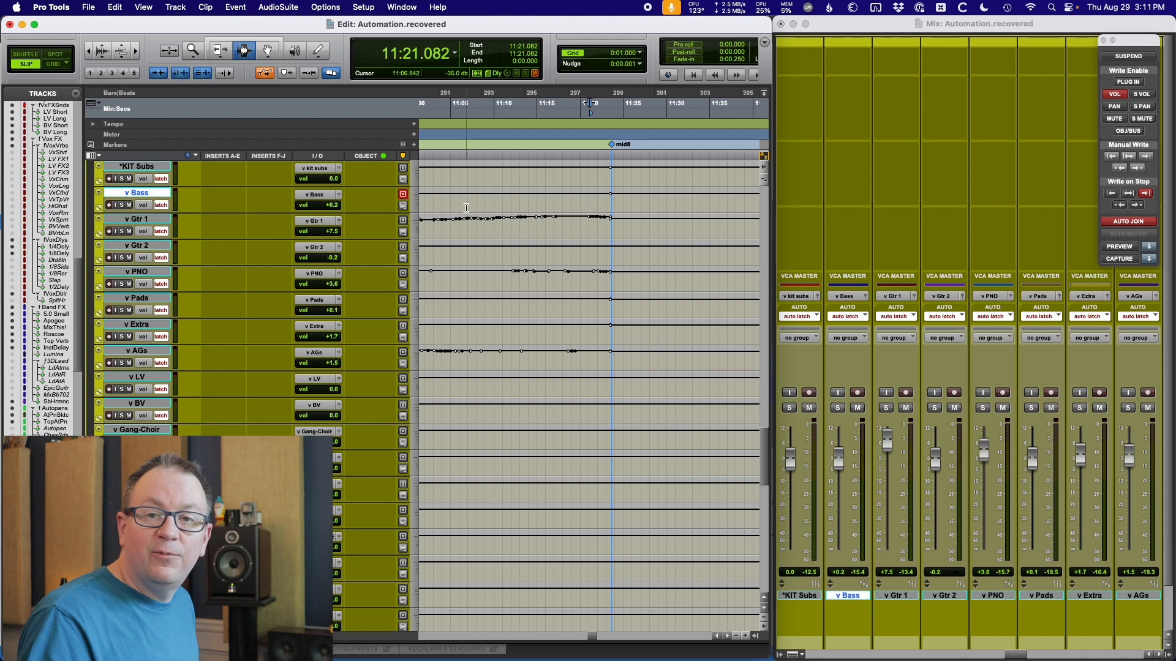
# Step: Play mid8 from 11:21.082 and latch v Gtr 1 to +3.4, v PNO to +0.8 and v Pads to -0.3 dB
pyautogui.press('space')
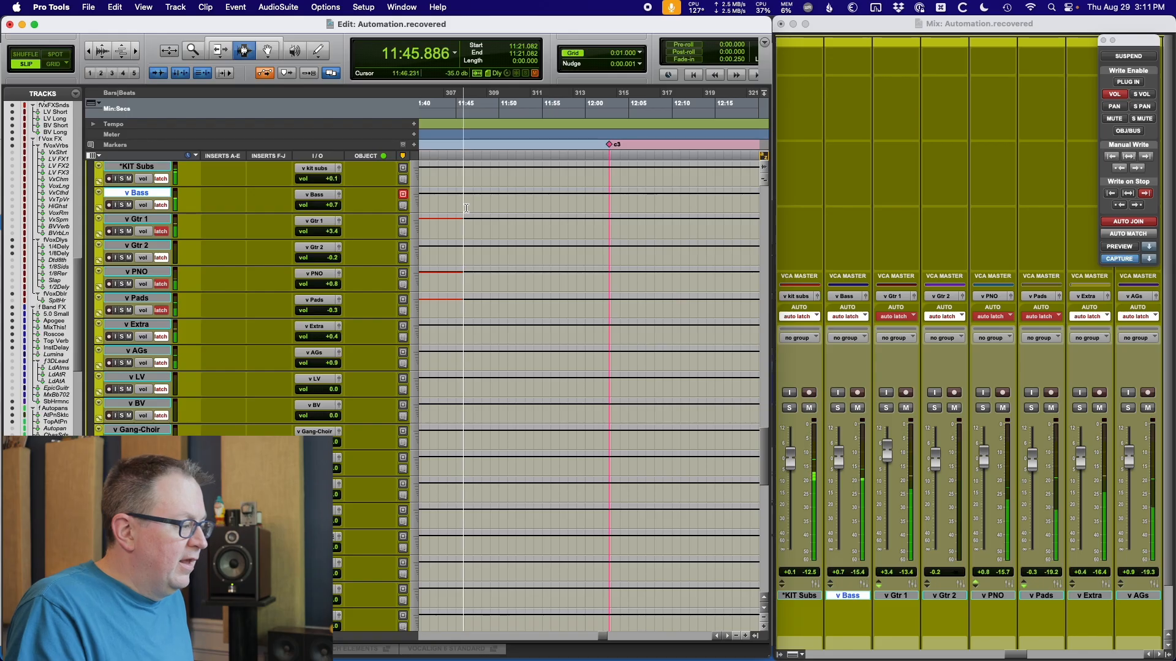
pyautogui.press('space')
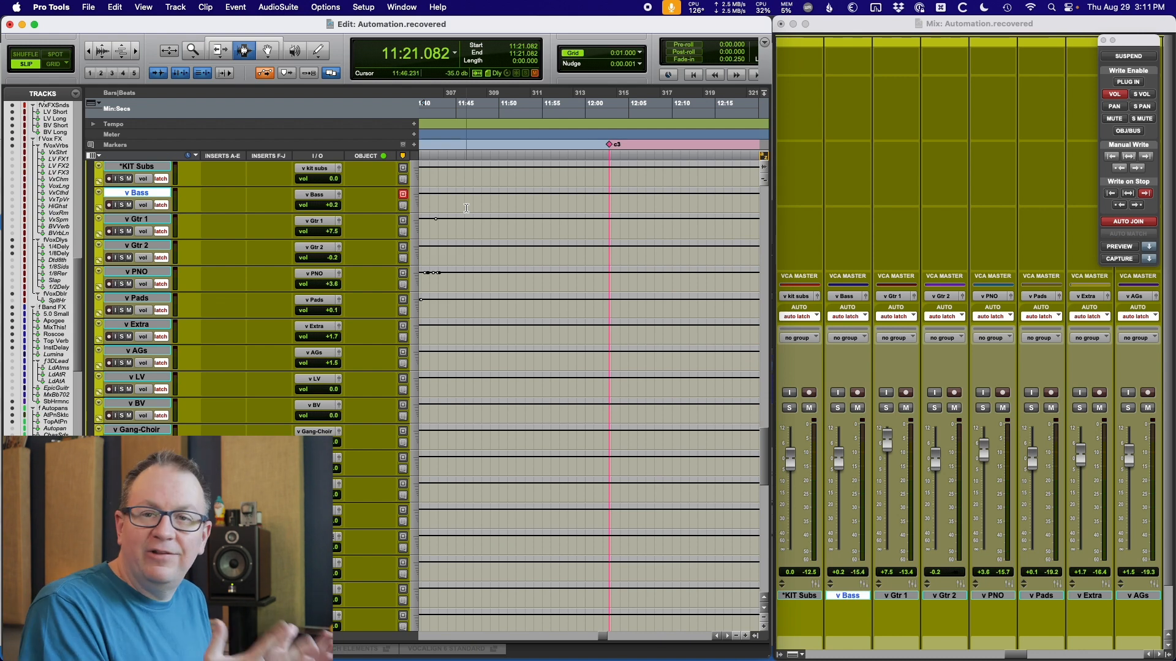
# Step: Replay late mid8 from 11:41.130 and 11:37.933 and latch v Pads down to -6.0 dB ahead of chorus 3
pyautogui.click(422, 204)
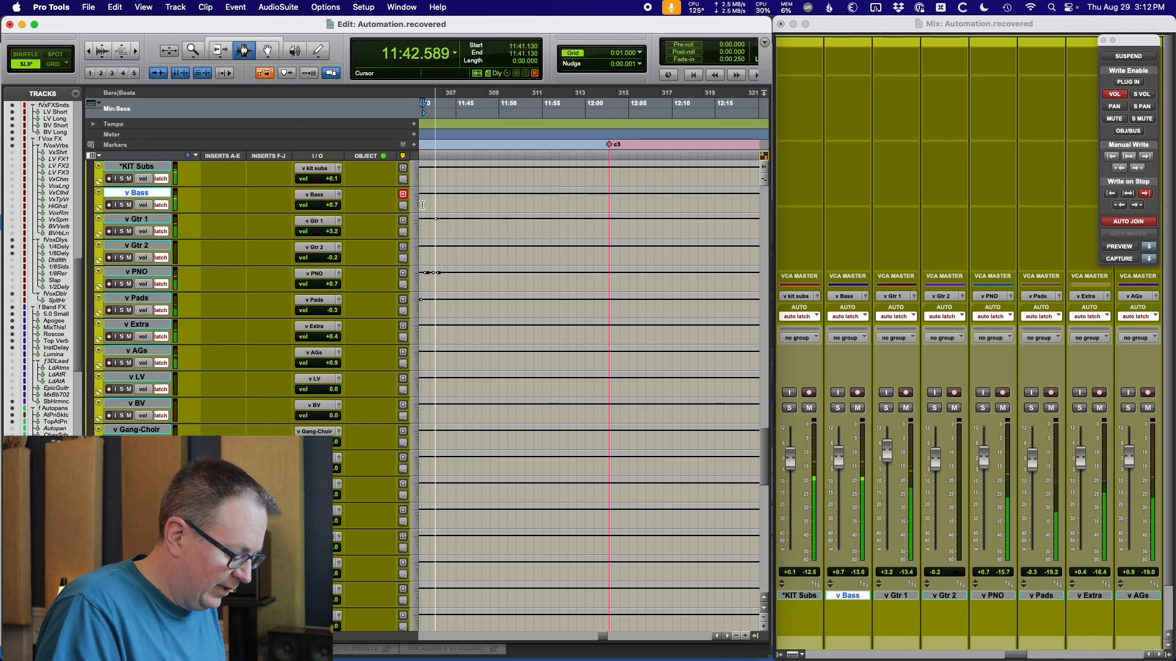
pyautogui.hscroll(-2, 422, 205)
pyautogui.click(422, 205)
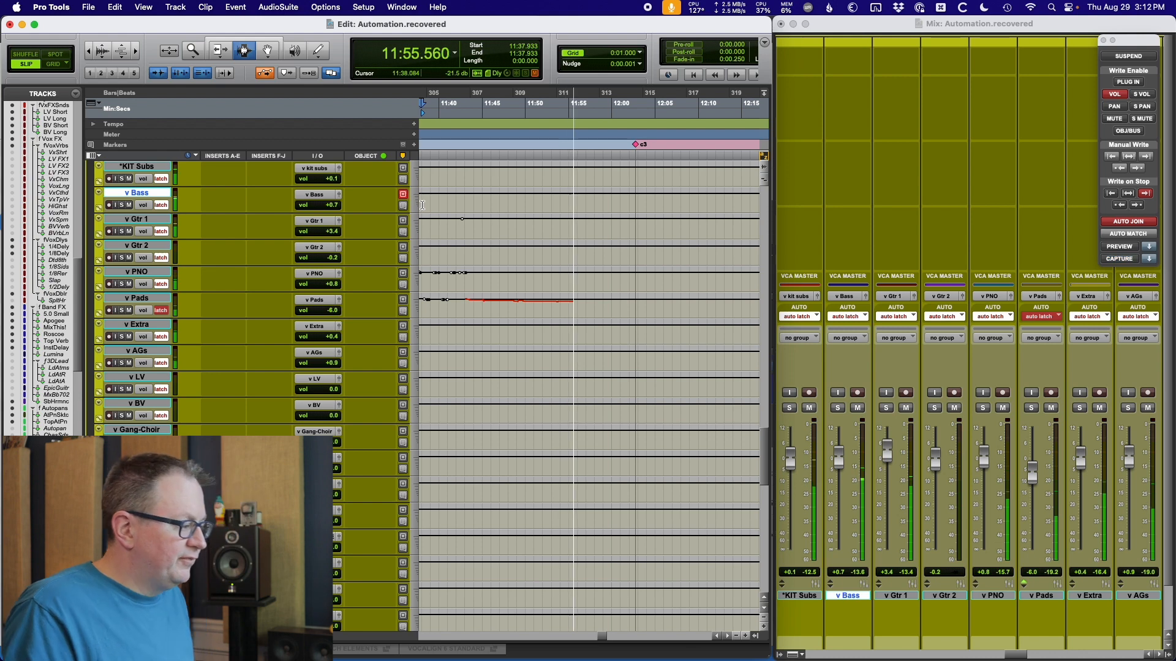
pyautogui.press('space')
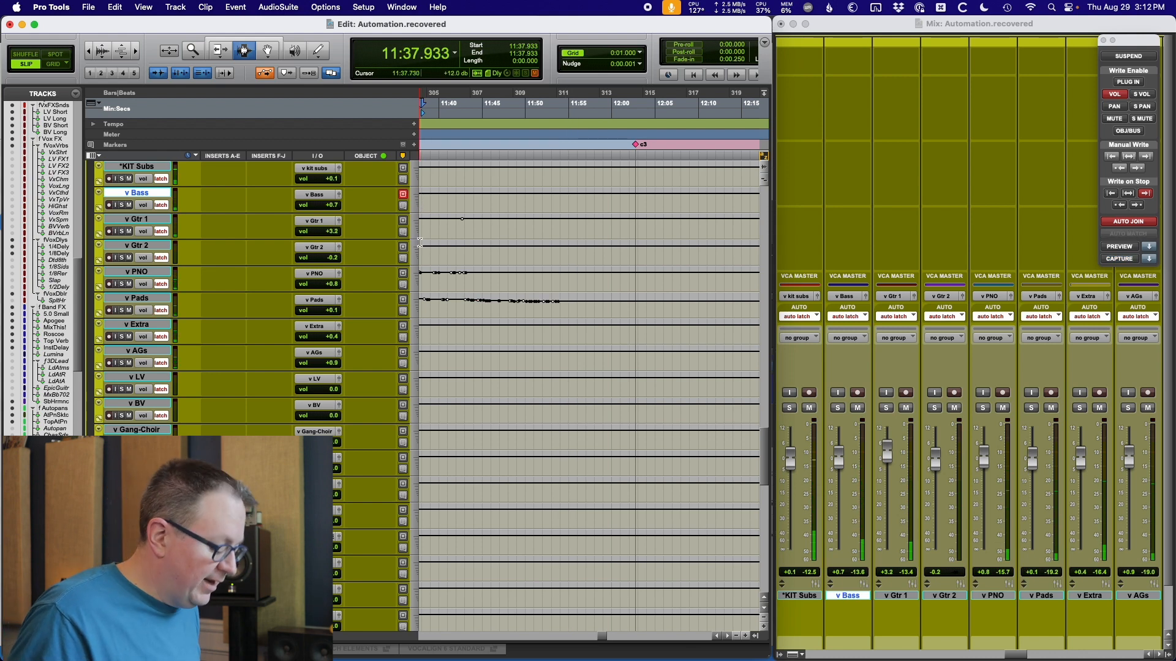
pyautogui.press('space')
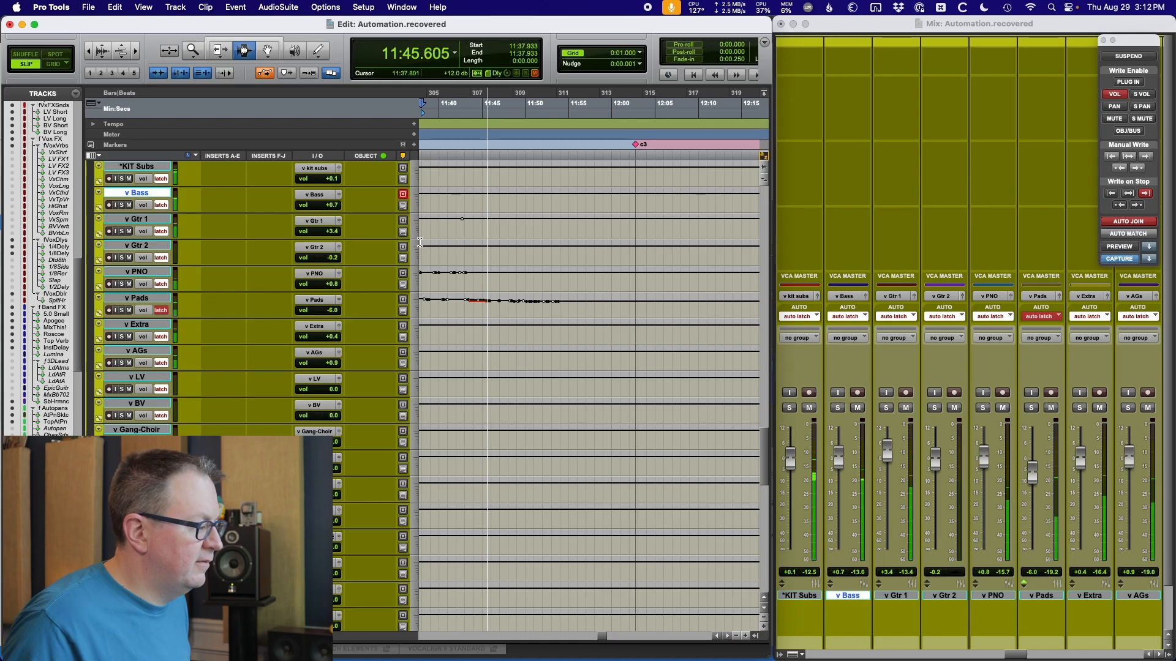
pyautogui.press('space')
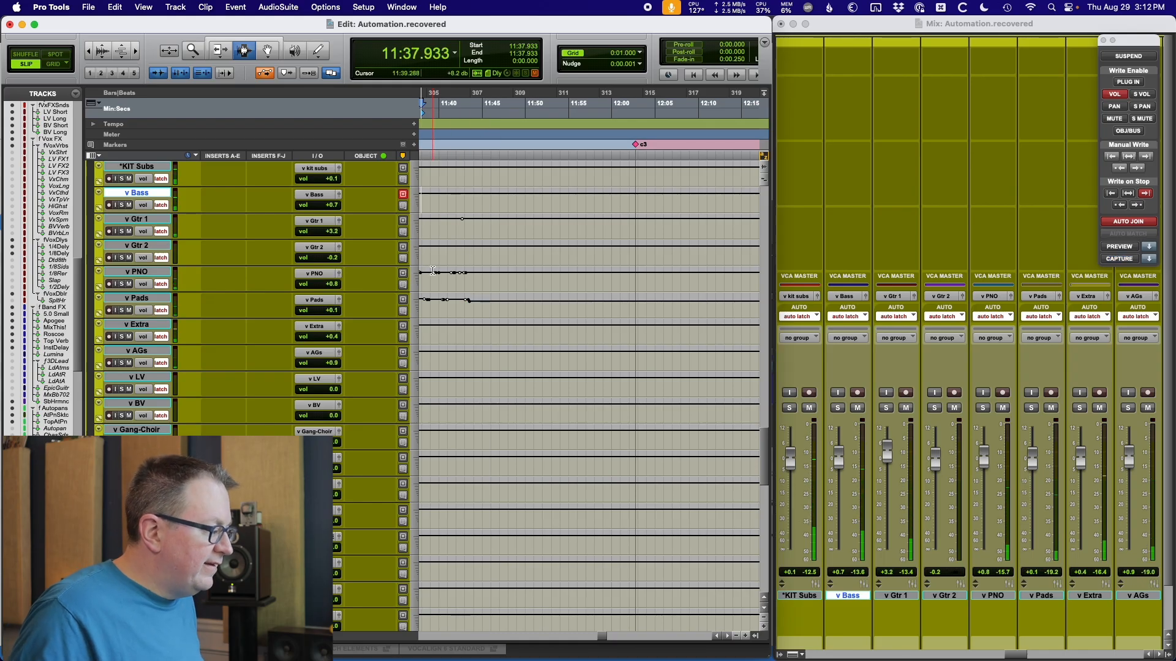
# Step: Play from 11:38.934 into c3 and latch kit subs +0.7, v Bass +1.7, v Gtr 1 +2.9, v PNO +1.1, v Extra +2.1, v AGs +1.9 dB
pyautogui.click(430, 271)
pyautogui.press('space')
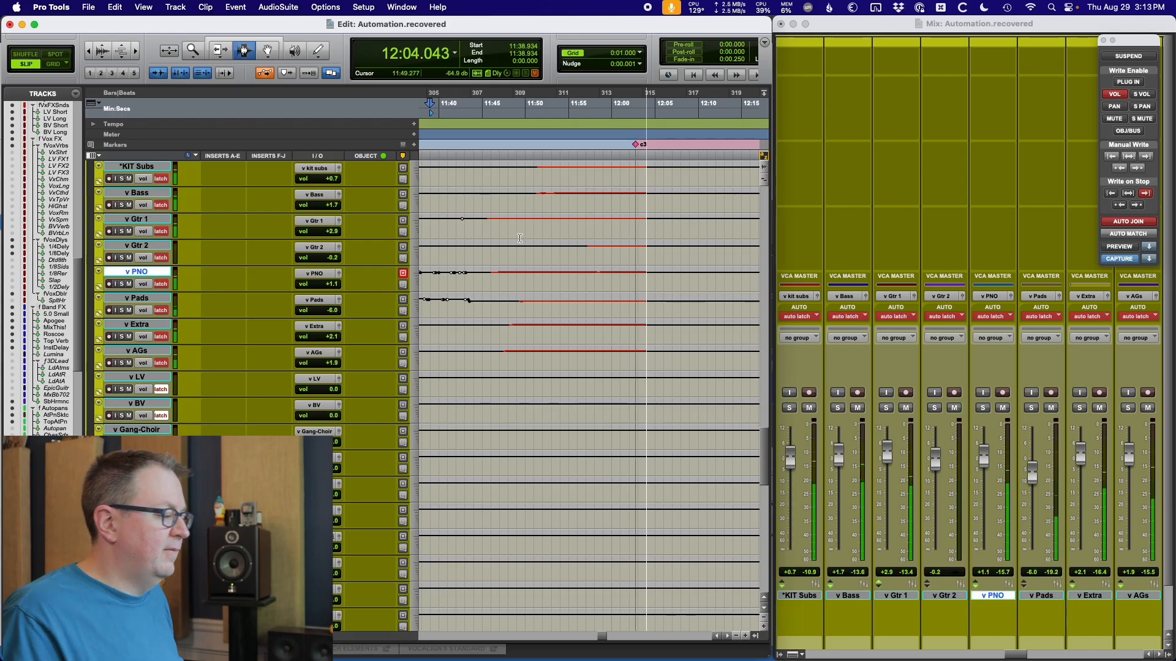
pyautogui.press('space')
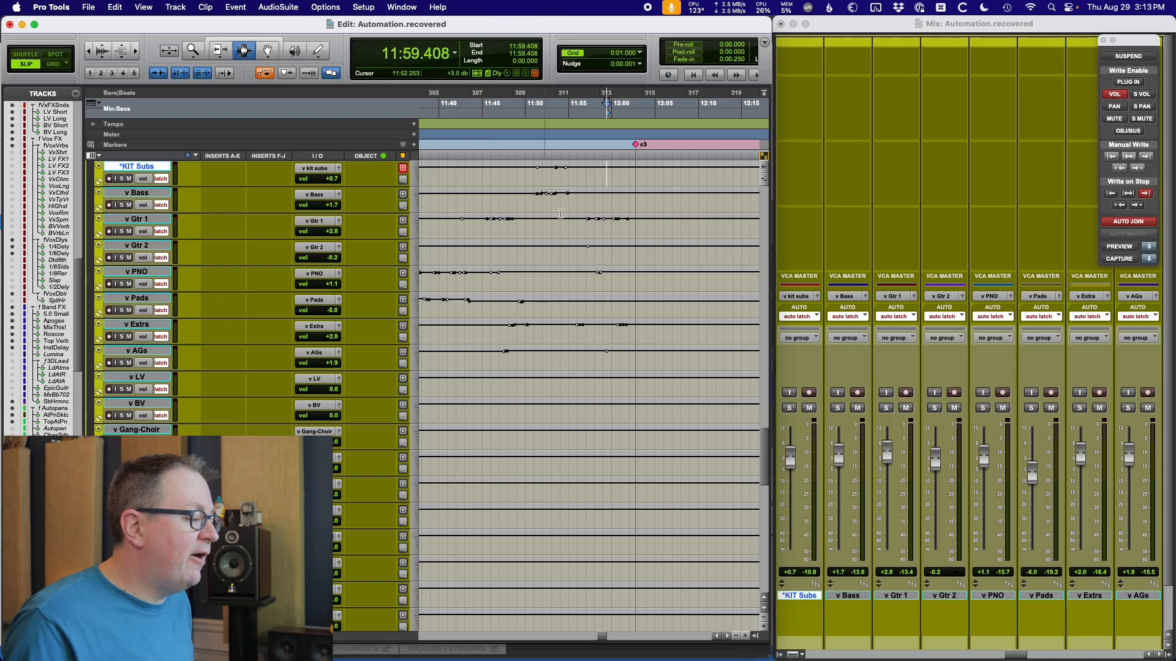
# Step: Reactivate the suspended groups, set the VCA masters to touch automation and turn on Trim mode
pyautogui.press('super+bracketleft')
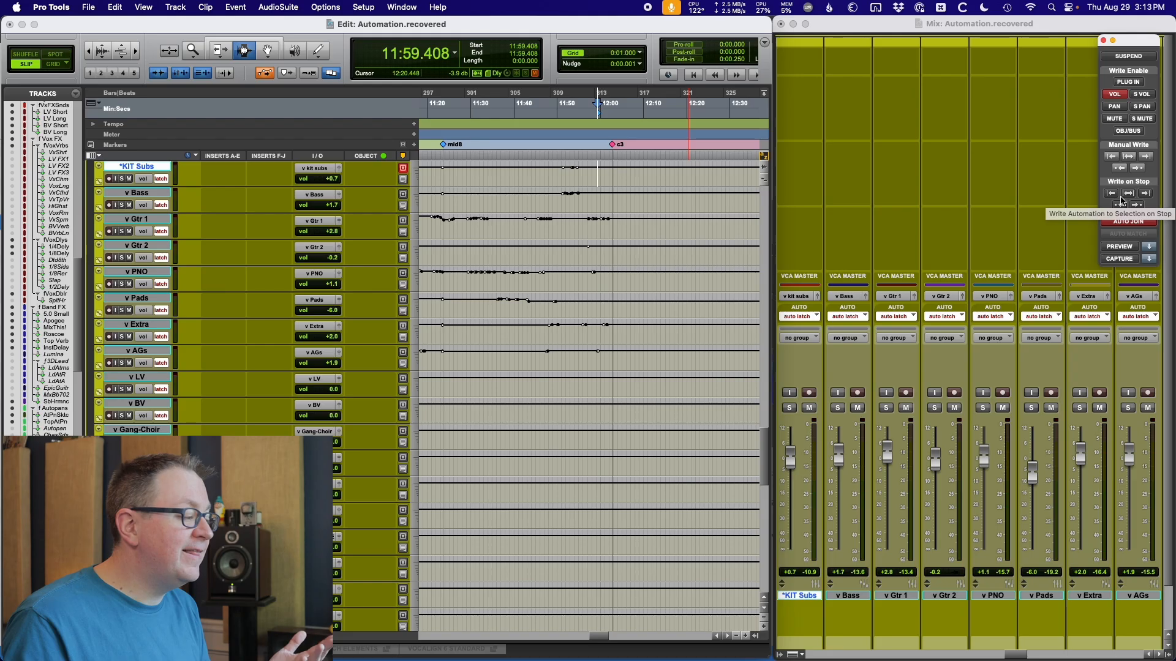
pyautogui.press('super+shift+g')
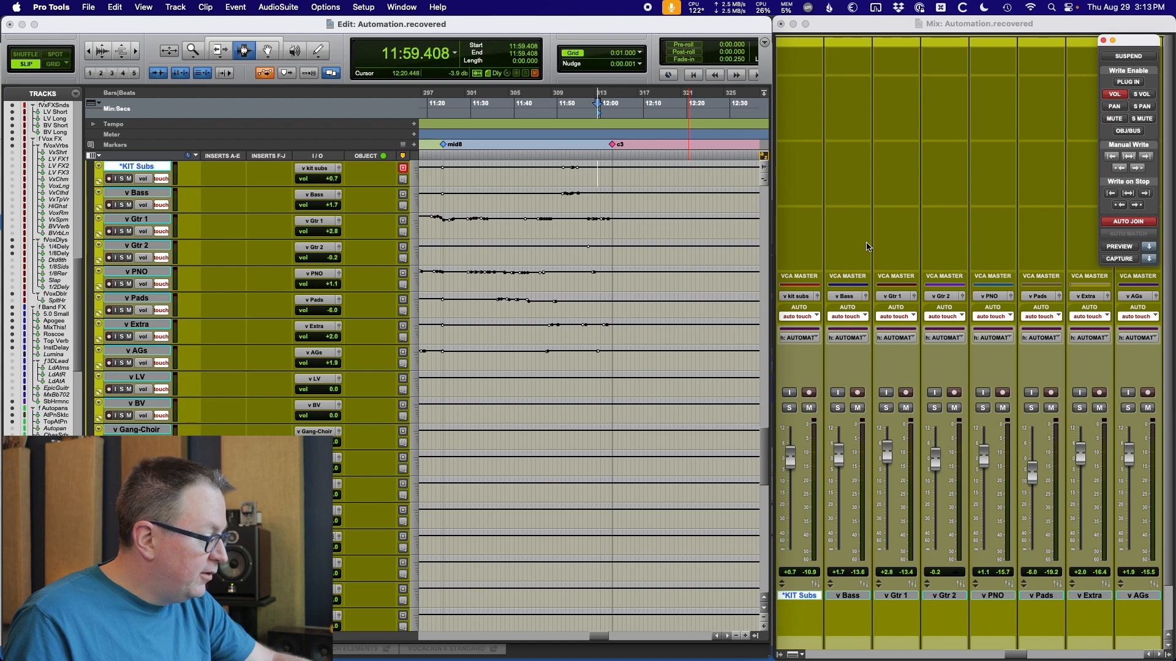
pyautogui.press('ctrl+super+t')
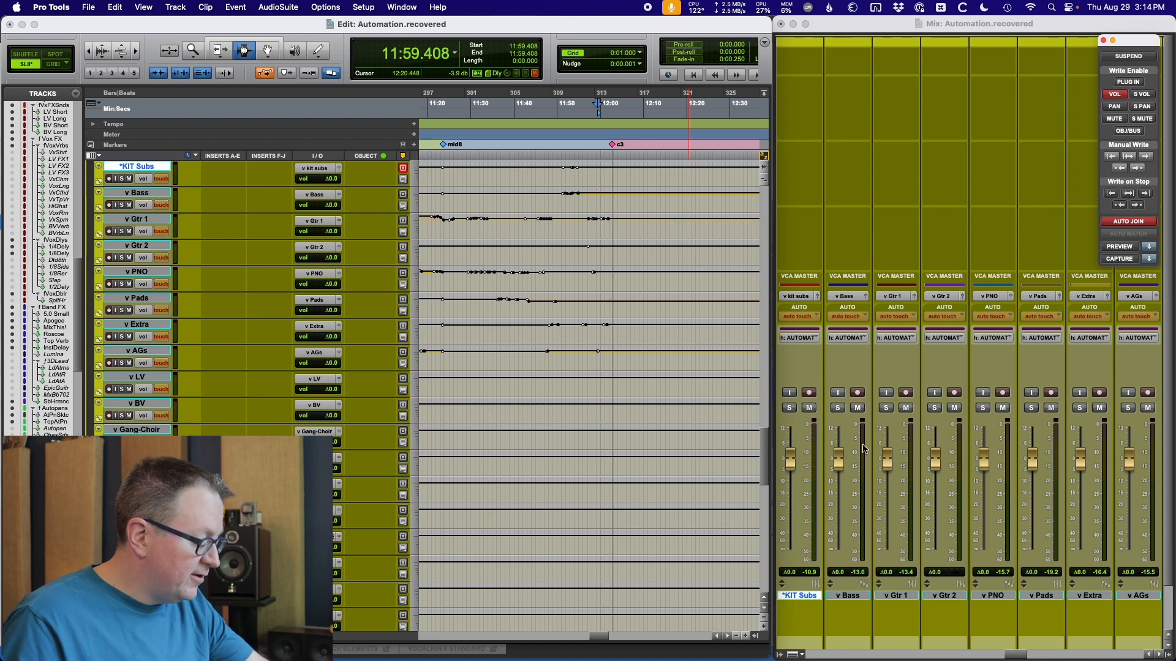
pyautogui.press('ctrl+super+t')
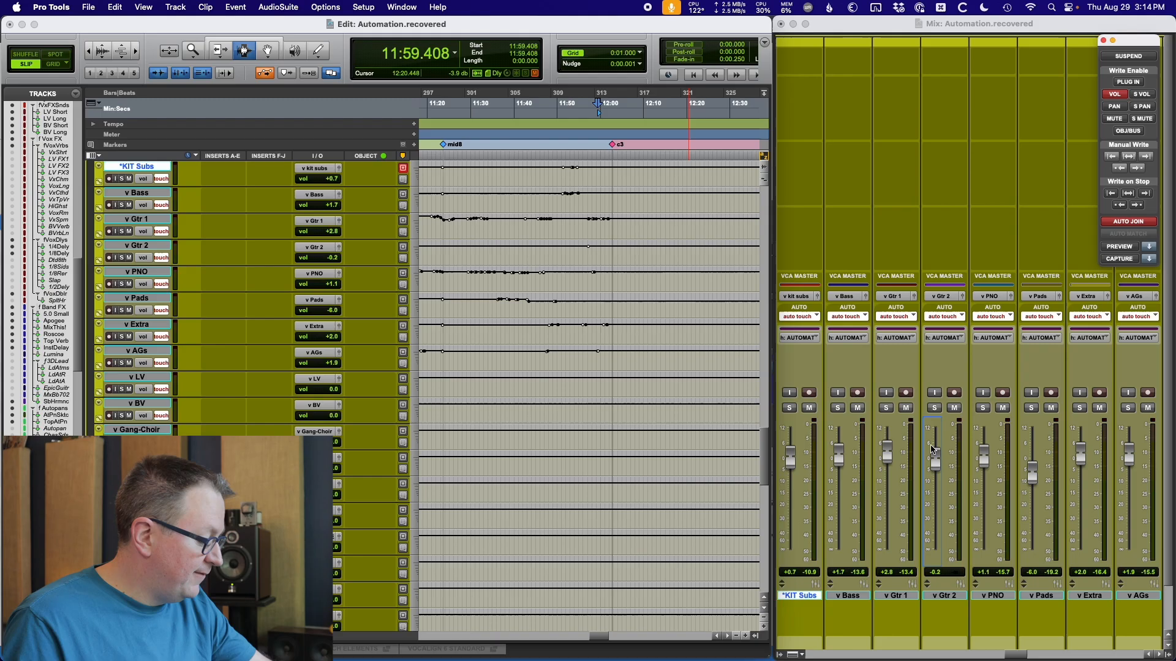
pyautogui.press('ctrl+super+t')
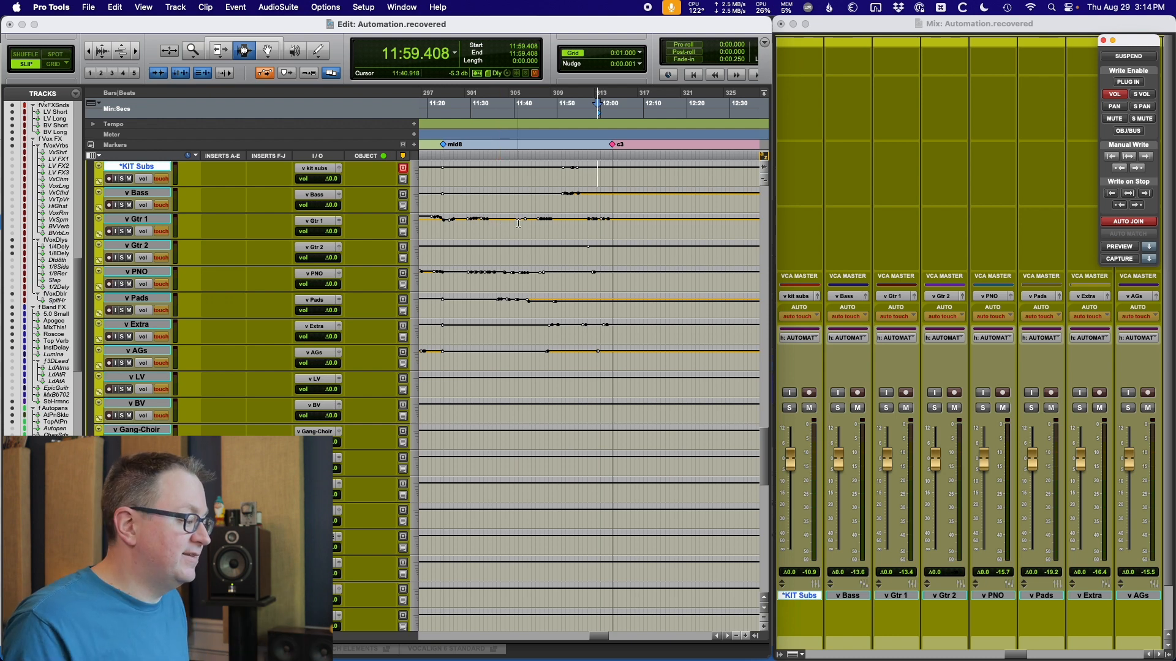
# Step: Play from 11:50.659 and ride a touch trim boost of about +6.0 dB on v Gtr 1
pyautogui.click(561, 244)
pyautogui.click(563, 226)
pyautogui.press('t')
pyautogui.press('t')
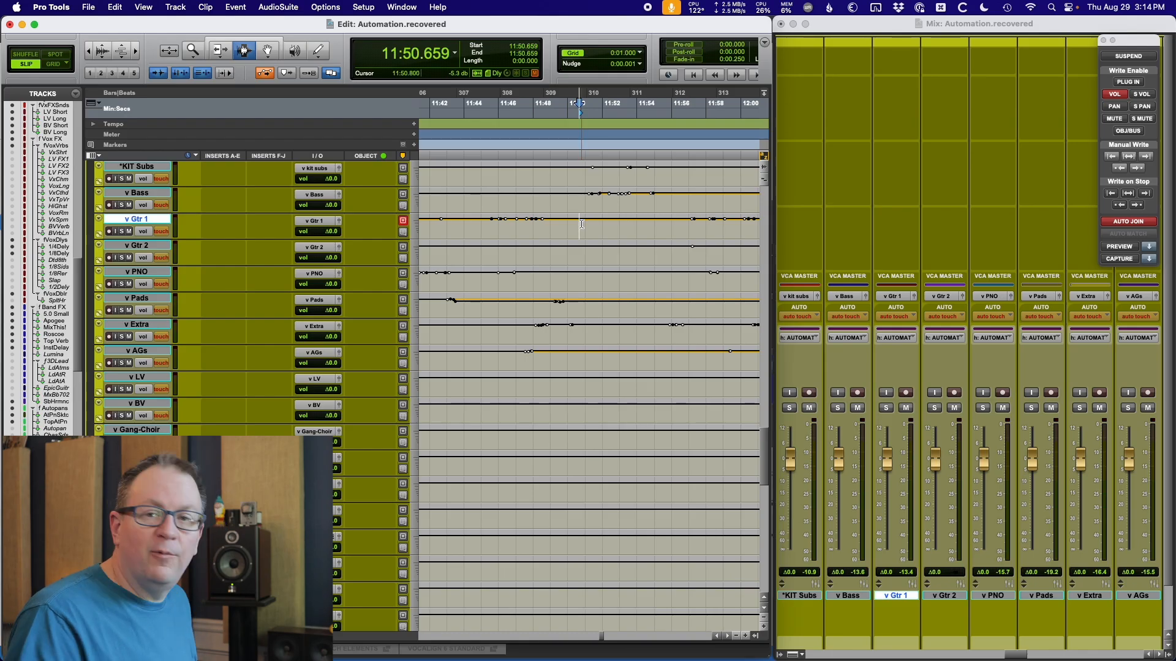
pyautogui.press('space')
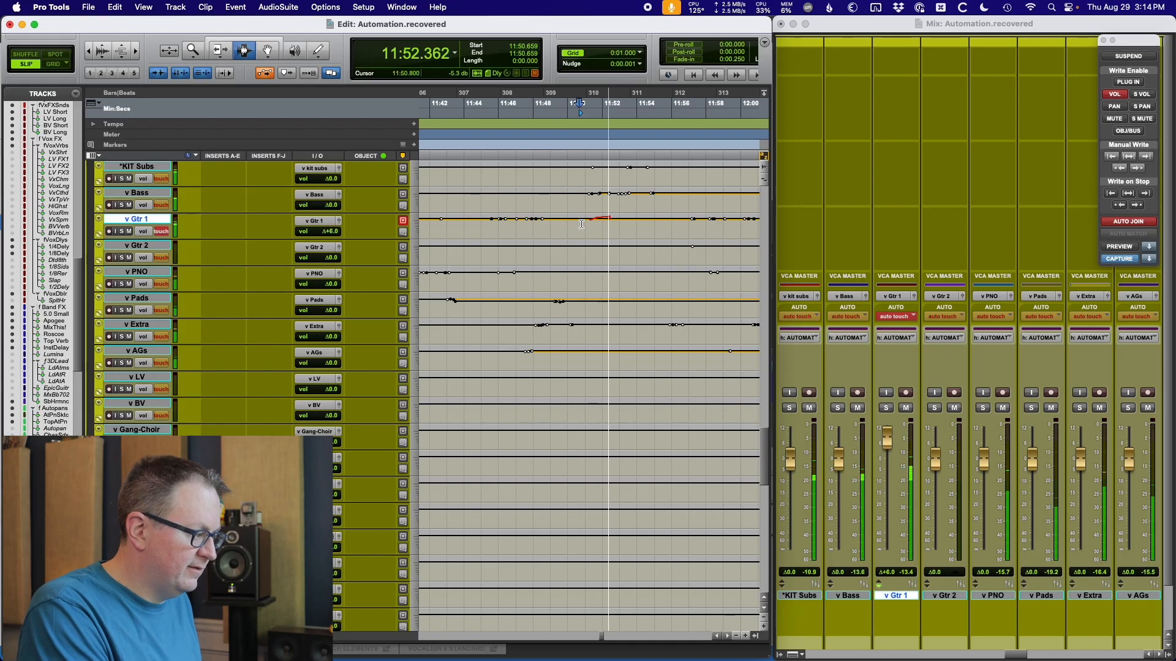
pyautogui.press('space')
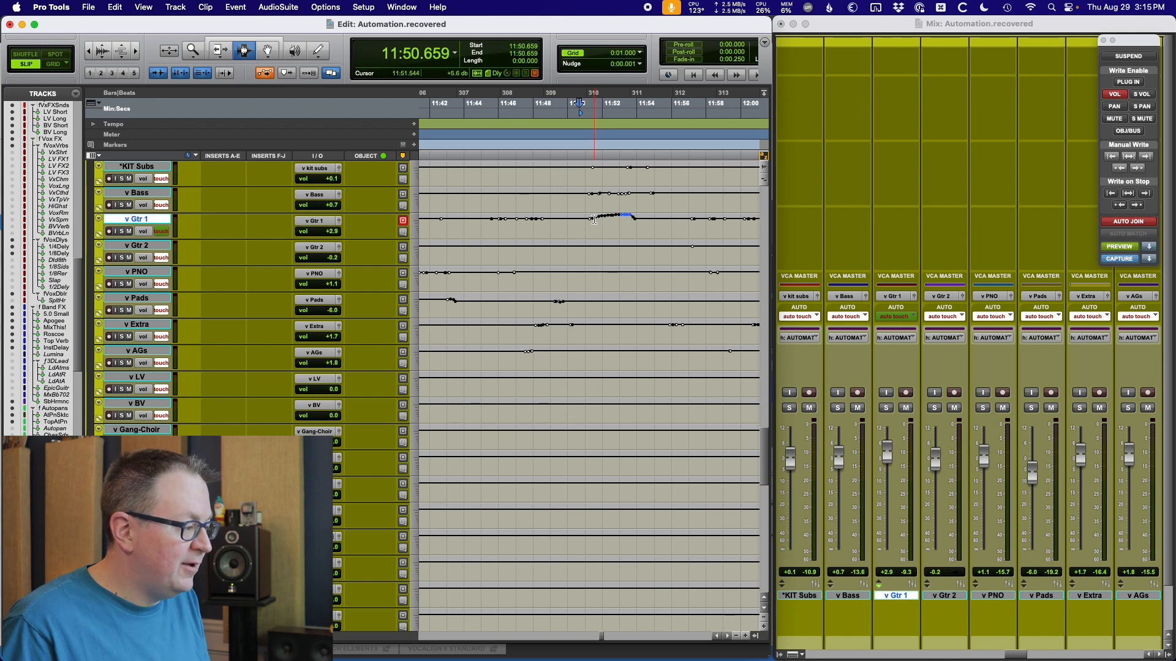
# Step: Write the +2.9 dB level across the v Gtr 1 automation from 11:50.765 to 11:54.484
pyautogui.moveTo(583, 221); pyautogui.dragTo(645, 230)
pyautogui.press('super+slash')
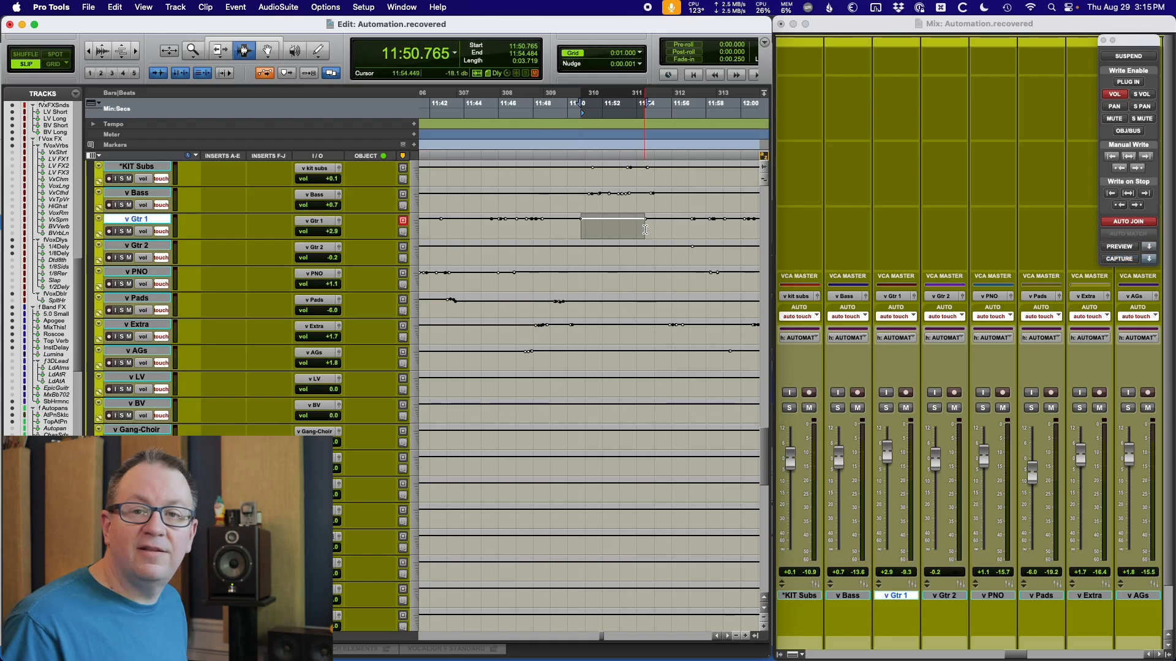
pyautogui.click(560, 216)
pyautogui.click(490, 216)
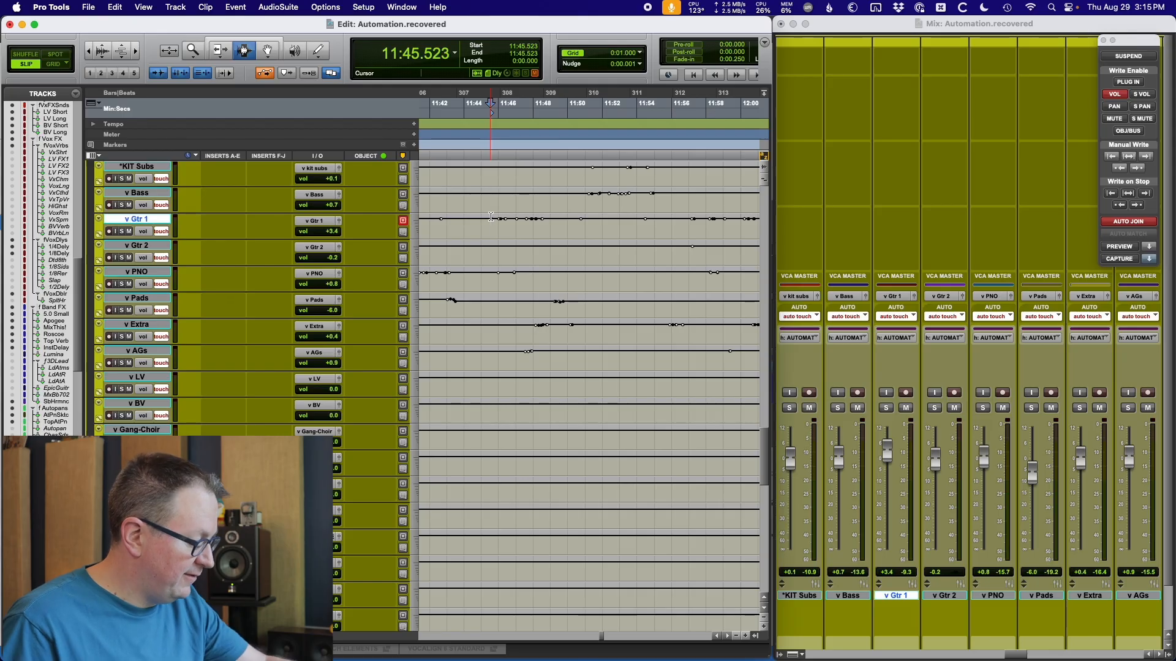
# Step: Turn Trim mode back on, play from 11:56.220 and 11:57.778, and touch a kit subs boost of about +2.0 dB at c3
pyautogui.press('ctrl+super+t')
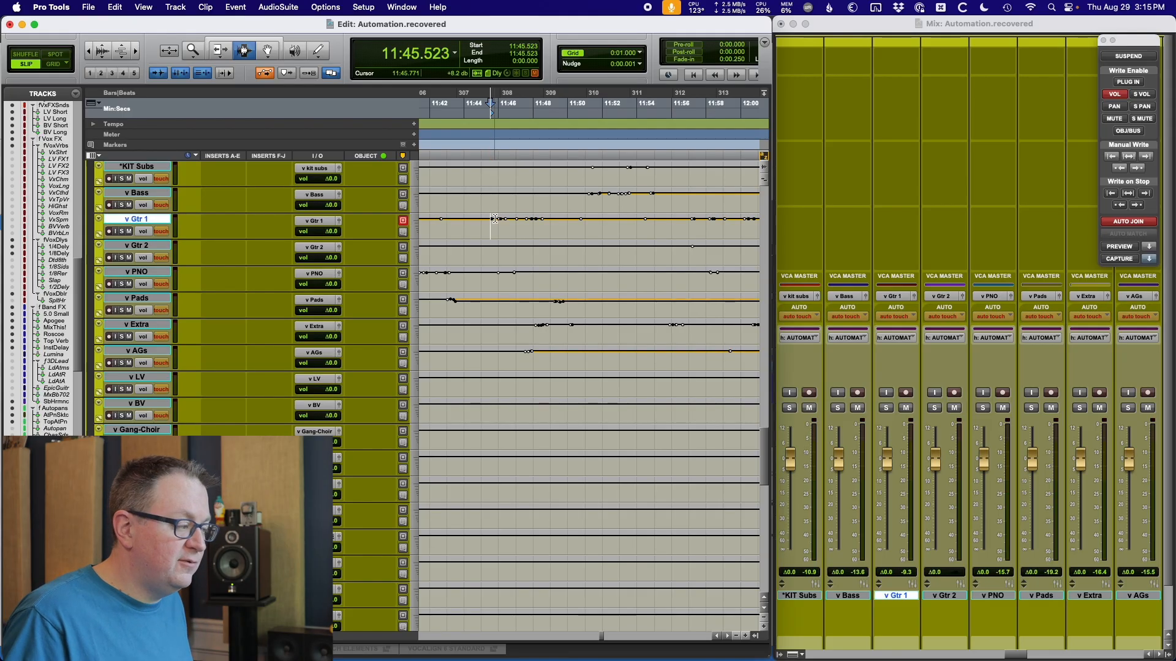
pyautogui.press('super+bracketleft')
pyautogui.press('super+bracketleft')
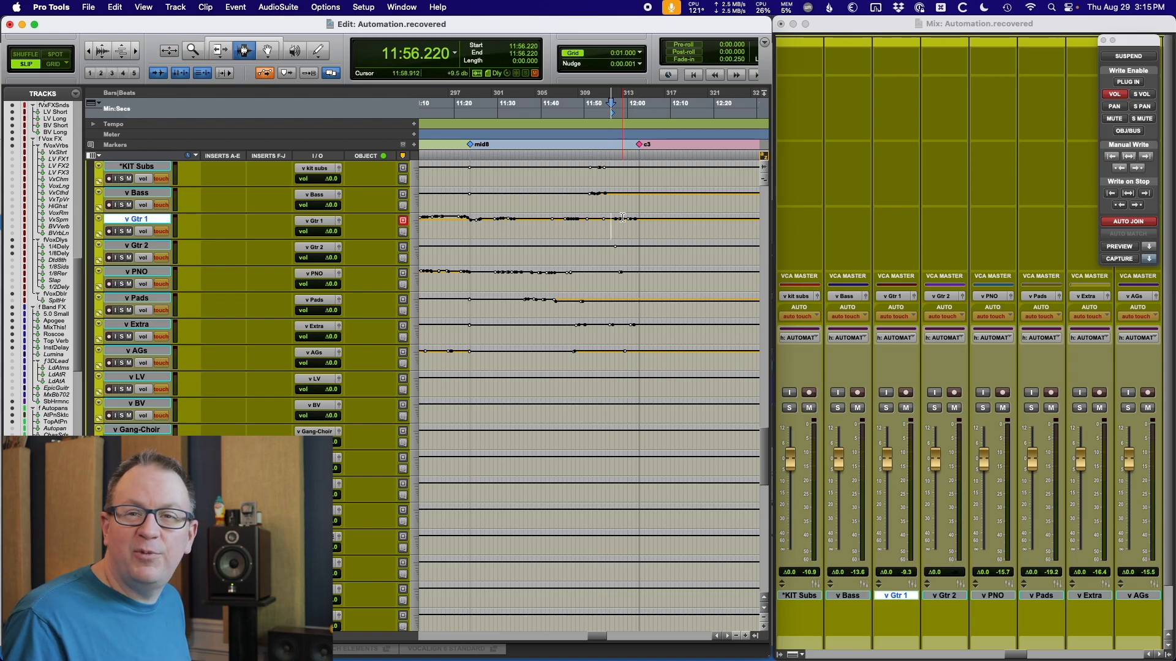
pyautogui.press('space')
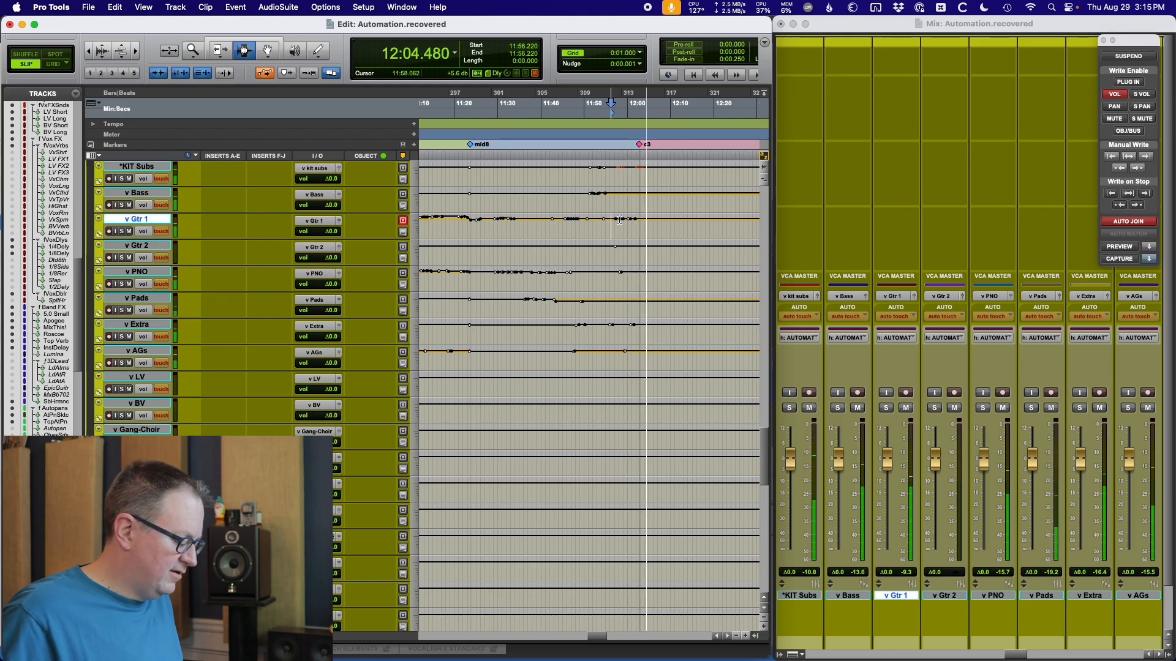
pyautogui.press('space')
pyautogui.click(616, 208)
pyautogui.press('space')
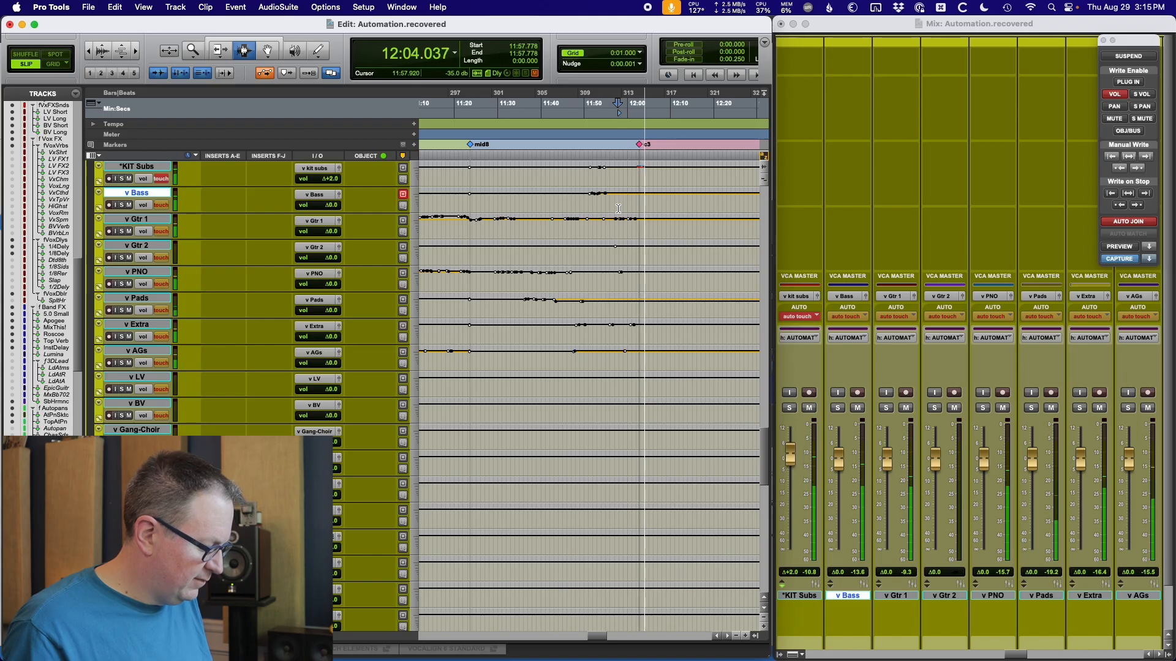
pyautogui.press('space')
# Step: Enlarge the *KIT Subs track, examine its trim automation around the c3 marker, and play it back from 12:00.193 and 12:00.329
pyautogui.click(638, 165)
pyautogui.hotkey('ctrl', 'Up')
pyautogui.hotkey('ctrl', 'Up')
pyautogui.hotkey('ctrl', 'Up')
pyautogui.hotkey('ctrl', 'Up')
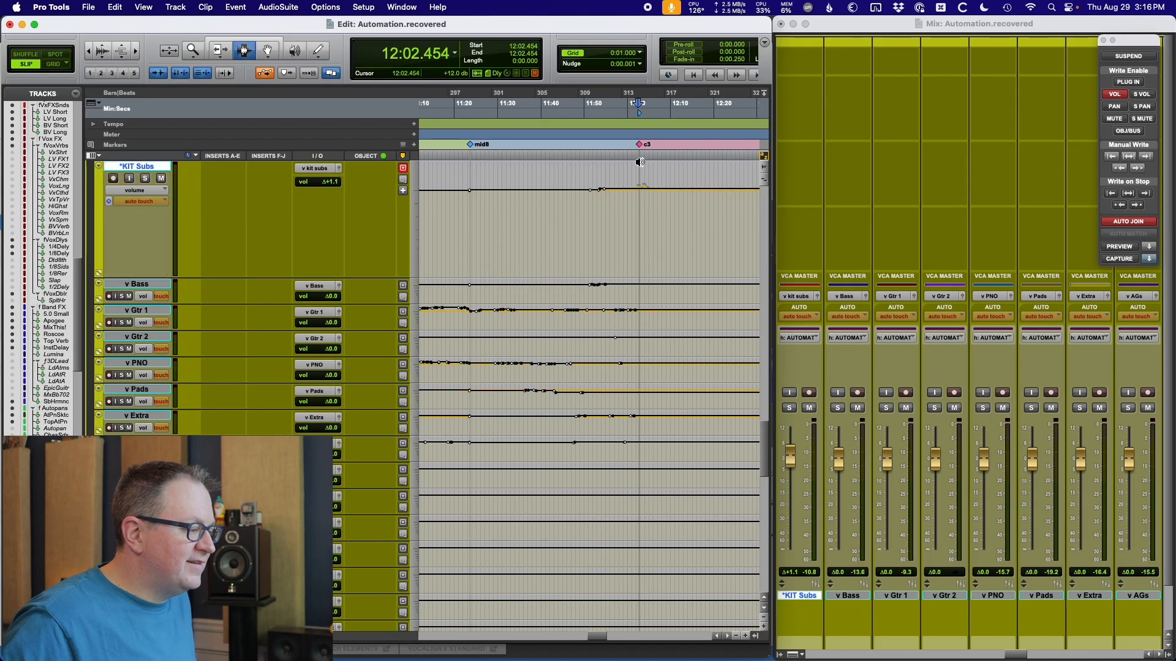
pyautogui.click(638, 214)
pyautogui.press('t')
pyautogui.press('t')
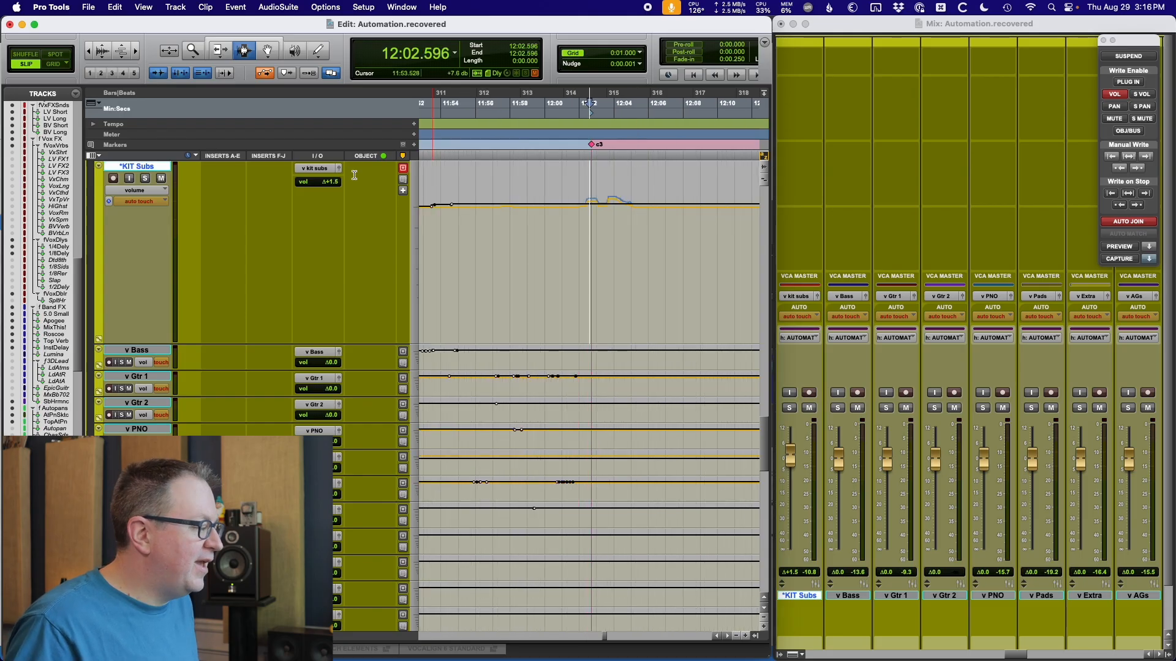
pyautogui.click(550, 191)
pyautogui.press('space')
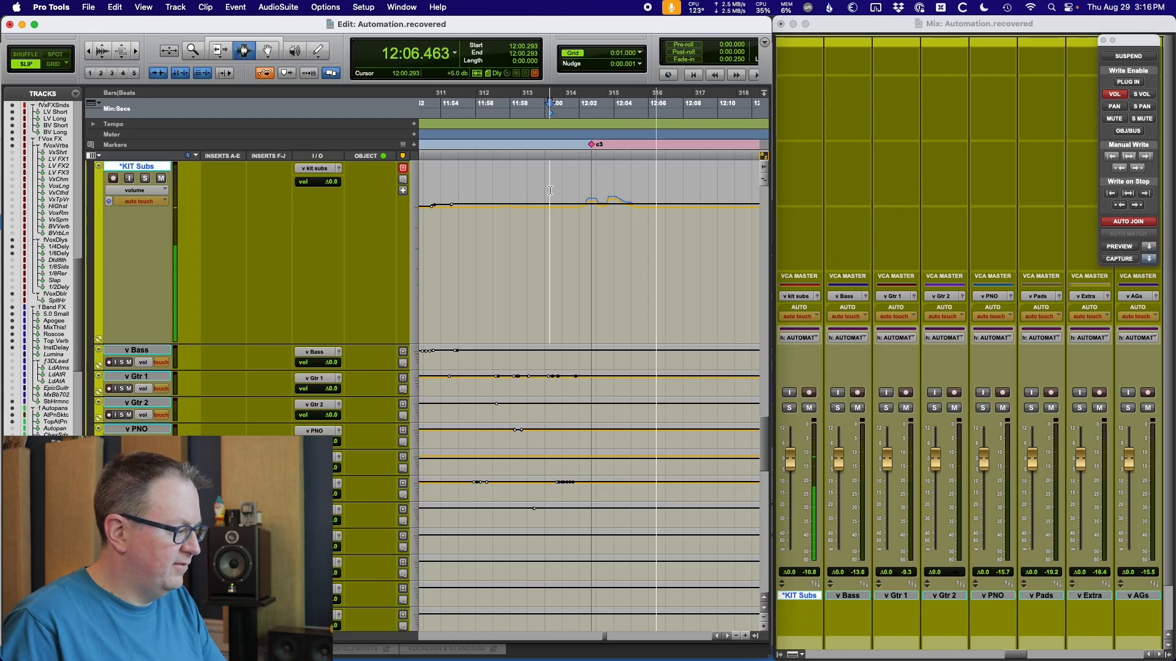
pyautogui.click(551, 195)
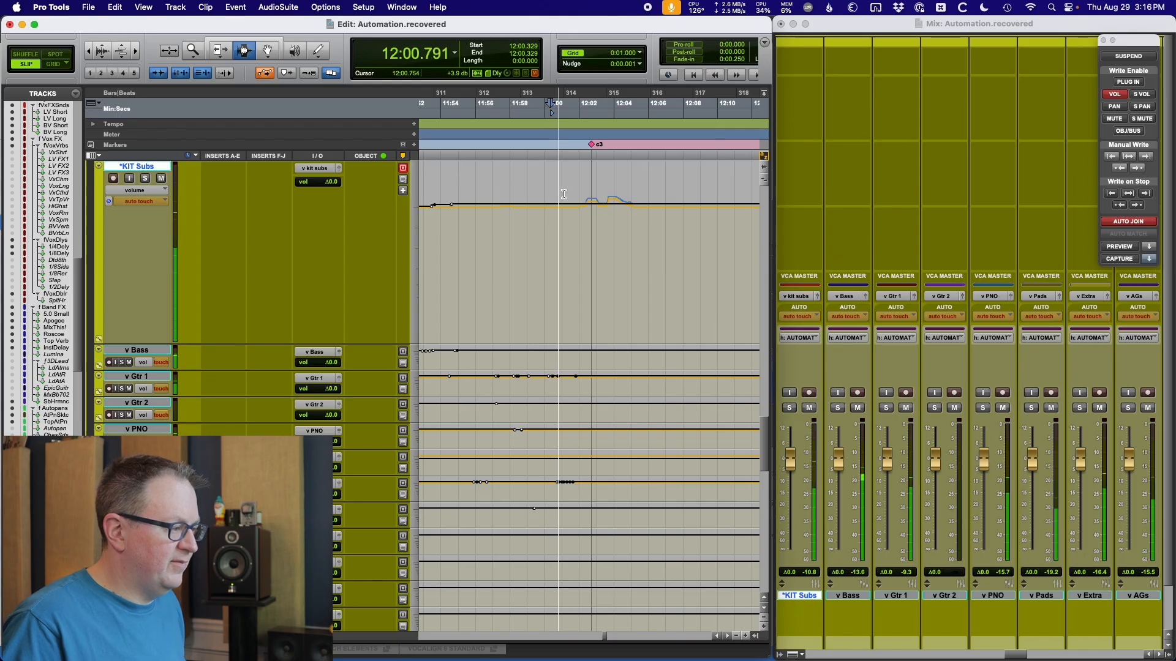